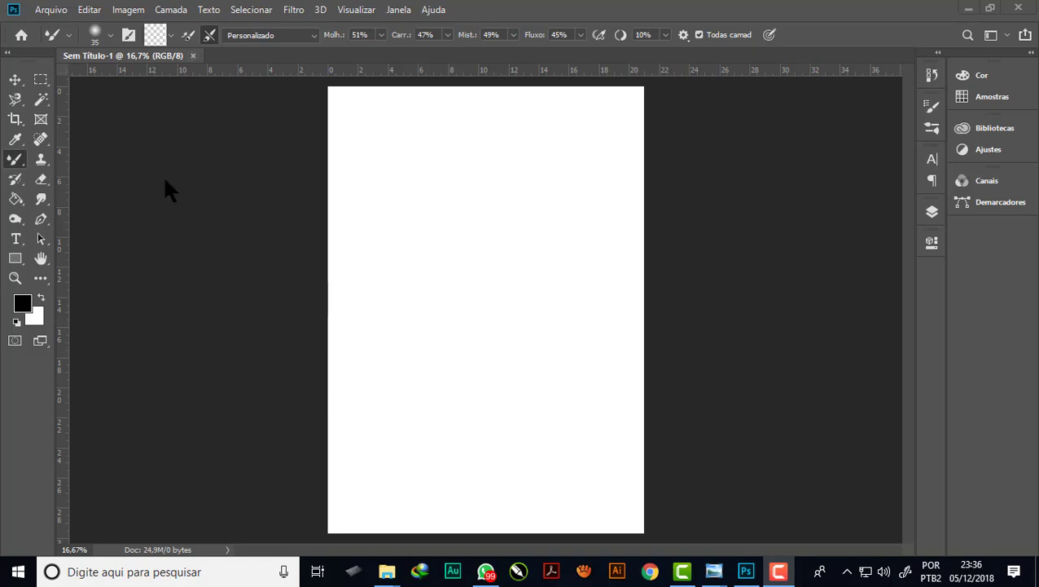
Step: Enable 'Mostrar todos os grupos e nomes da Galeria de Filtros' in the Plug-ins preferences
{"action": "left_click", "coordinate": [295, 10]}
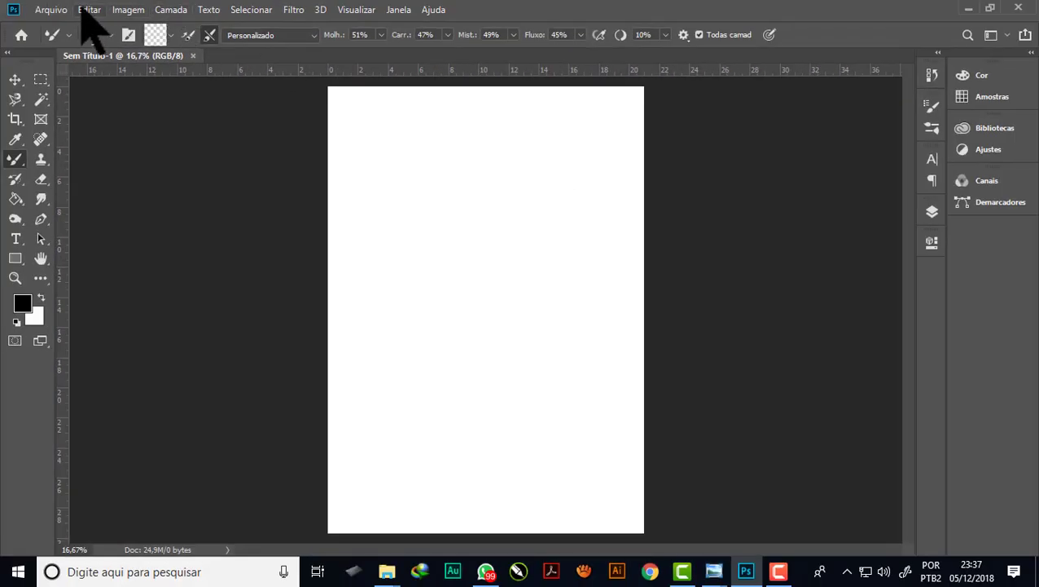
{"action": "left_click", "coordinate": [87, 10]}
{"action": "mouse_move", "coordinate": [135, 549]}
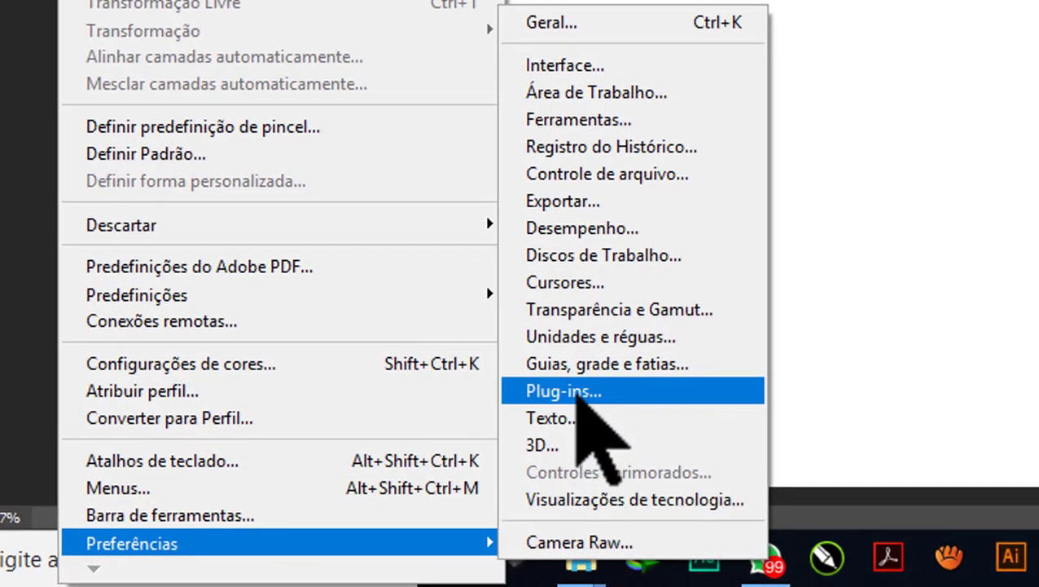
{"action": "left_click", "coordinate": [577, 392]}
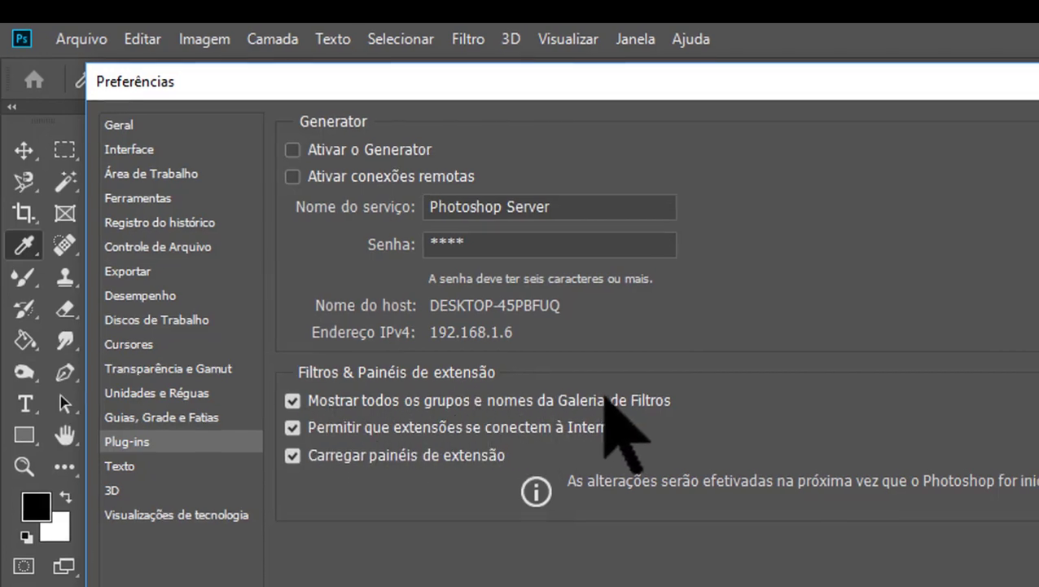
{"action": "left_click", "coordinate": [876, 69]}
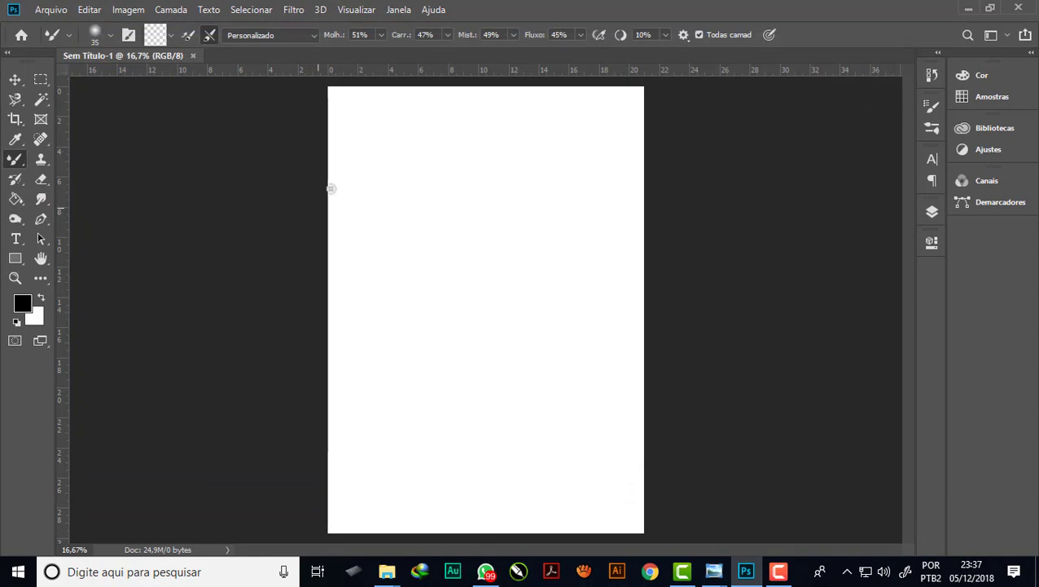
{"action": "left_click", "coordinate": [294, 10]}
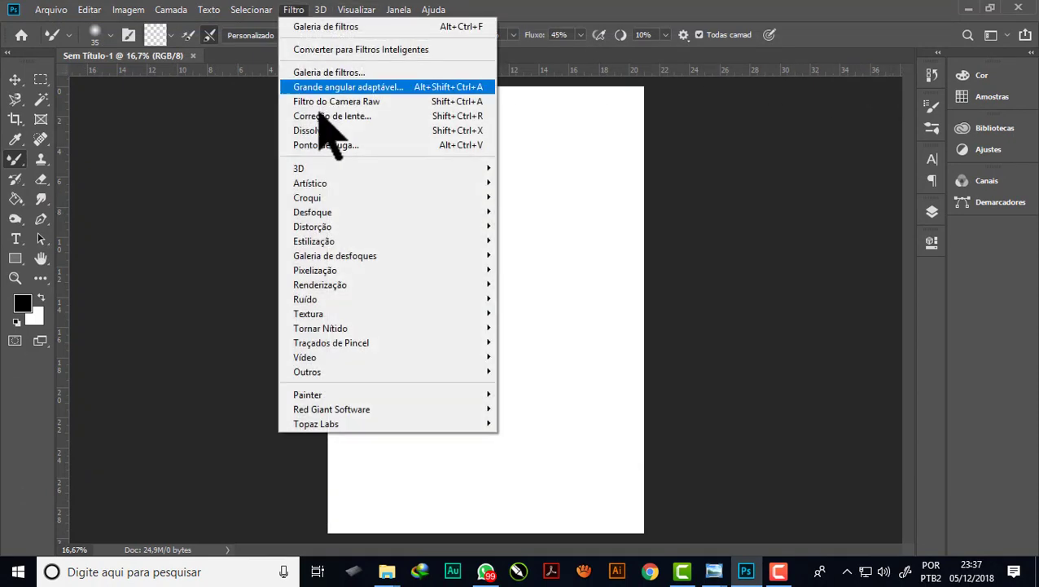
{"action": "mouse_move", "coordinate": [309, 197]}
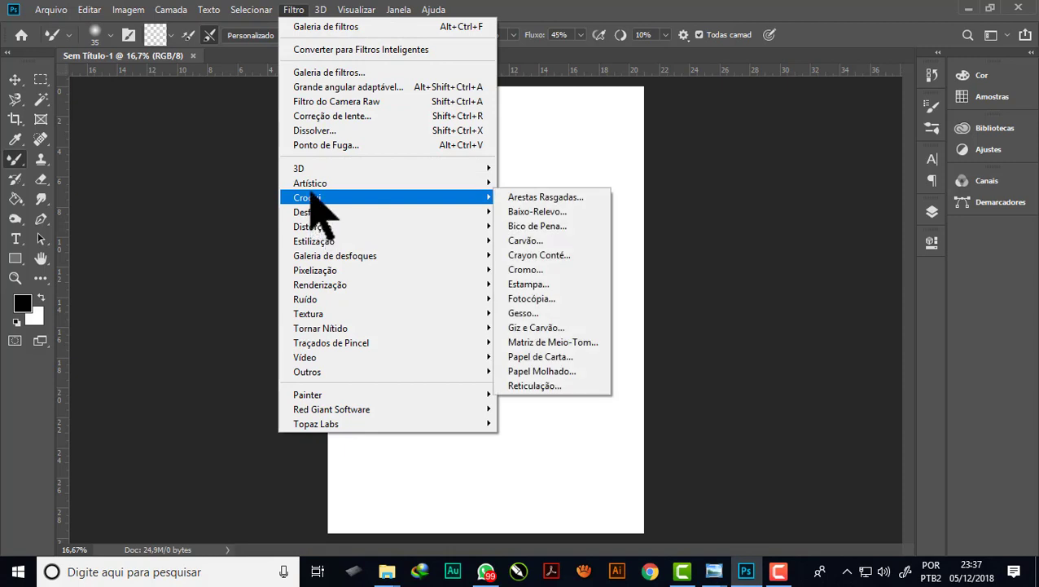
{"action": "left_click", "coordinate": [725, 10]}
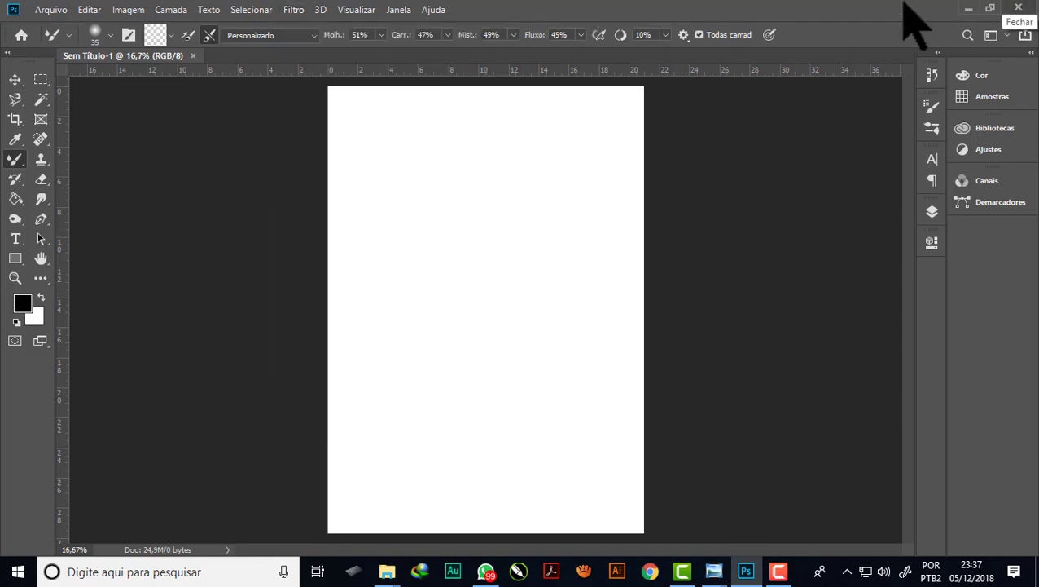
{"action": "left_click", "coordinate": [294, 10]}
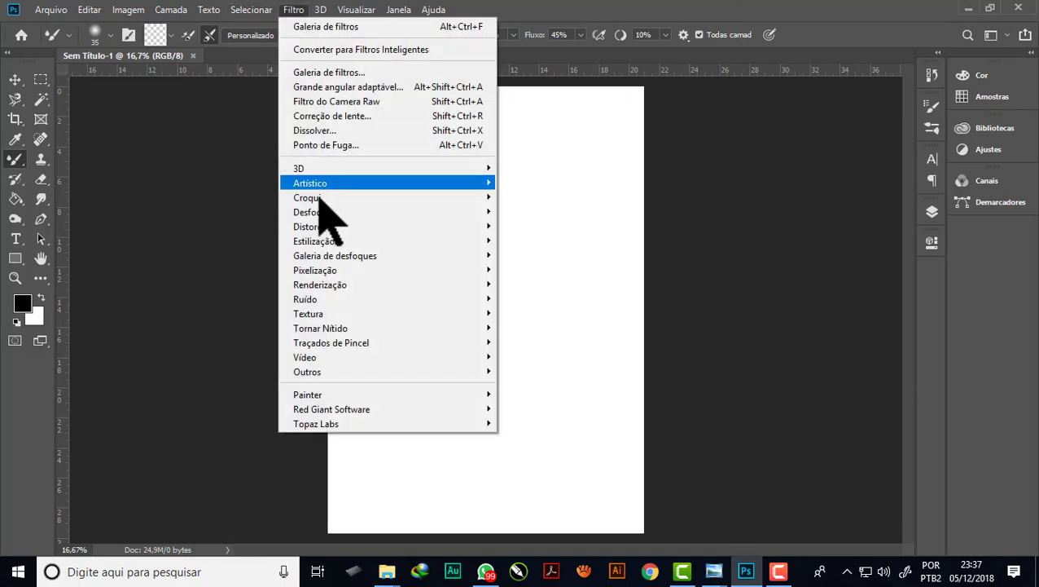
{"action": "left_click", "coordinate": [553, 8]}
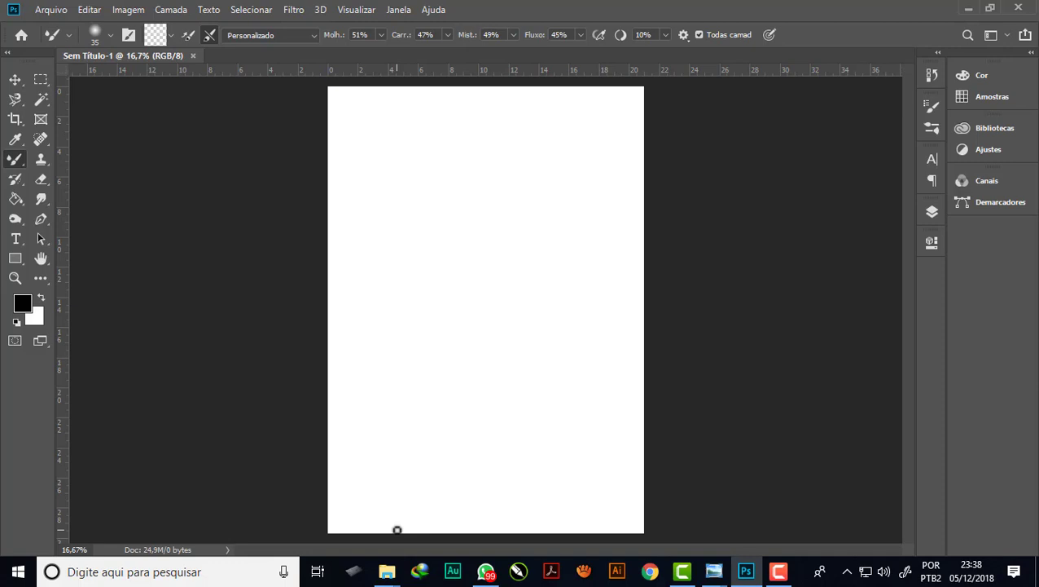
Step: Open aline_moraes-768971.jpg from the atriz folder through Arquivo > Abrir
{"action": "left_click", "coordinate": [51, 10]}
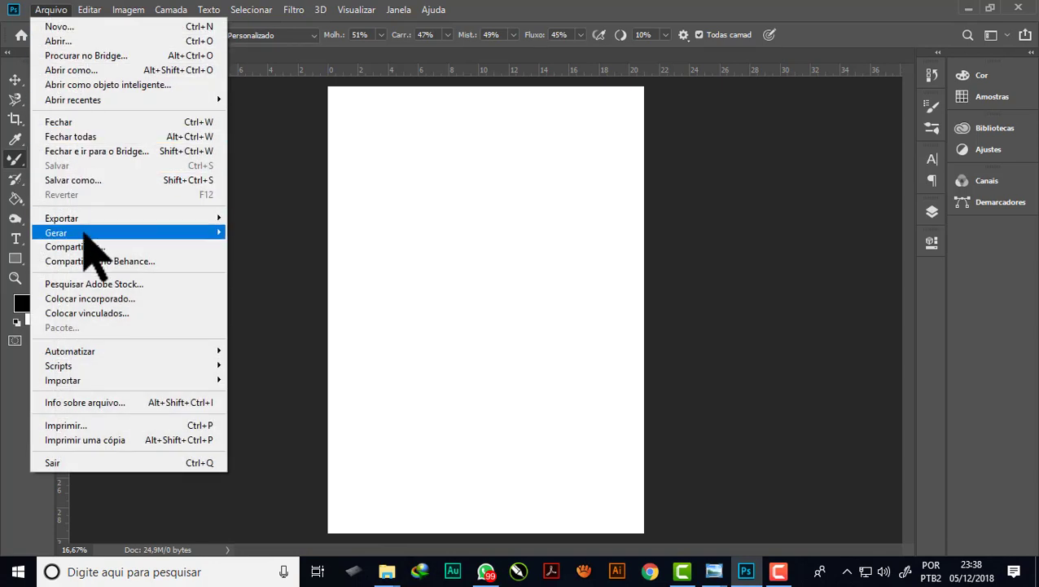
{"action": "left_click", "coordinate": [61, 41]}
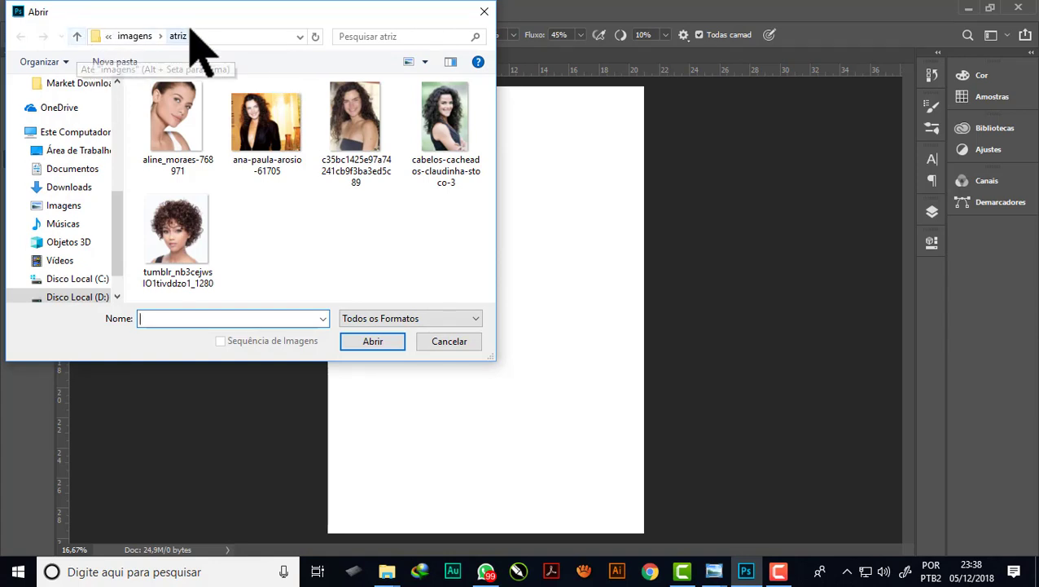
{"action": "left_click_drag", "start_coordinate": [185, 13], "coordinate": [375, 16]}
{"action": "left_click", "coordinate": [376, 131]}
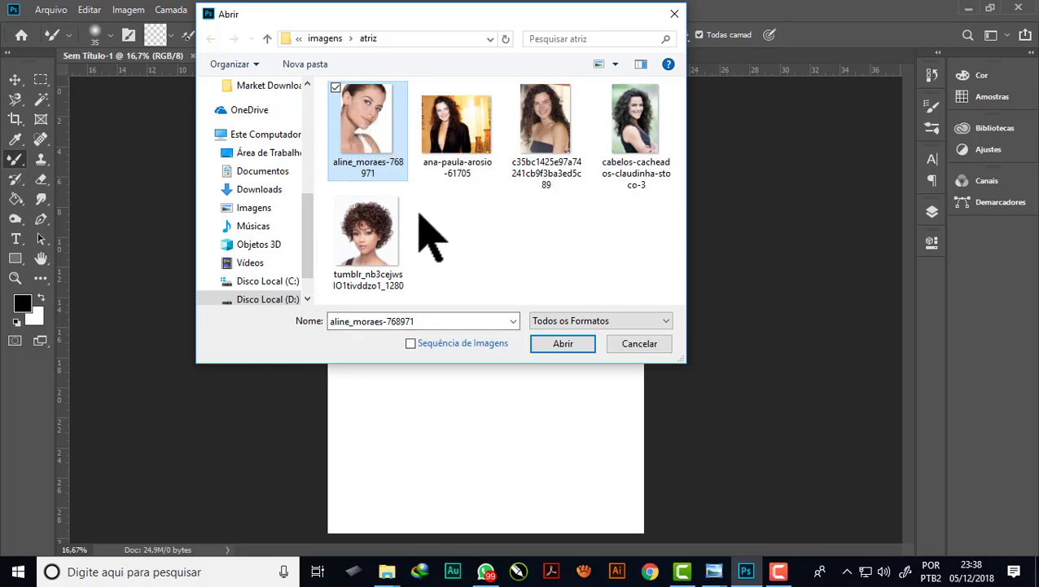
{"action": "left_click", "coordinate": [564, 344]}
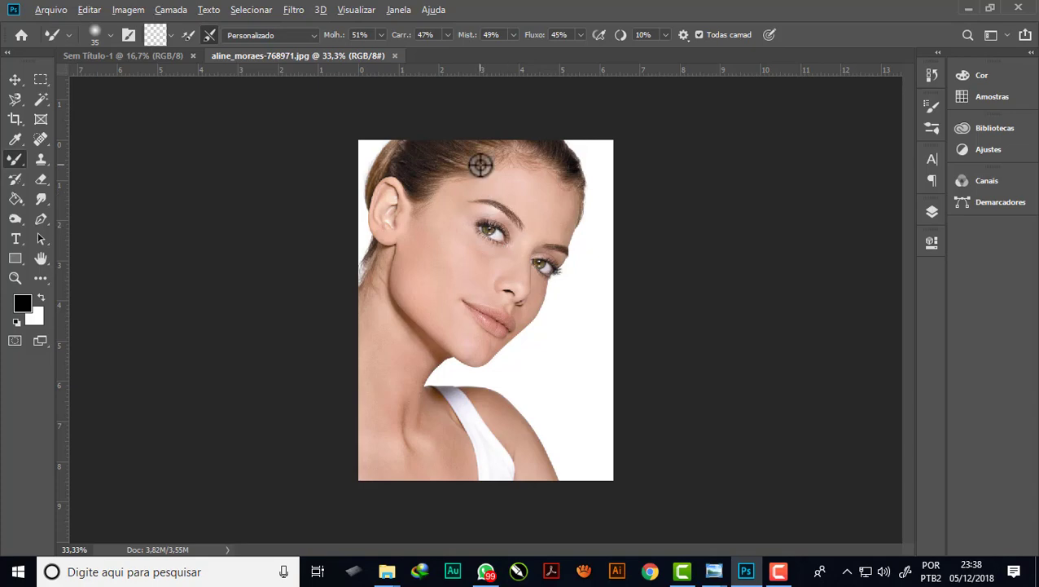
{"action": "scroll", "coordinate": [480, 165], "scroll_direction": "up", "scroll_amount": 1}
{"action": "scroll", "coordinate": [471, 145], "scroll_direction": "up", "scroll_amount": 2}
{"action": "scroll", "coordinate": [481, 144], "scroll_direction": "up", "scroll_amount": 1}
{"action": "scroll", "coordinate": [483, 132], "scroll_direction": "up", "scroll_amount": 2}
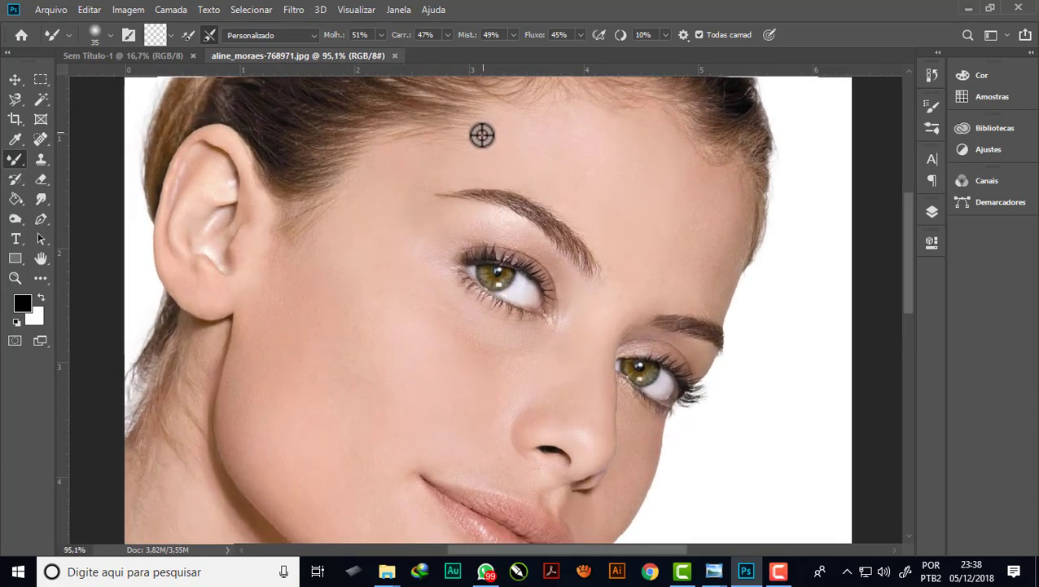
{"action": "scroll", "coordinate": [483, 134], "scroll_direction": "down", "scroll_amount": 2}
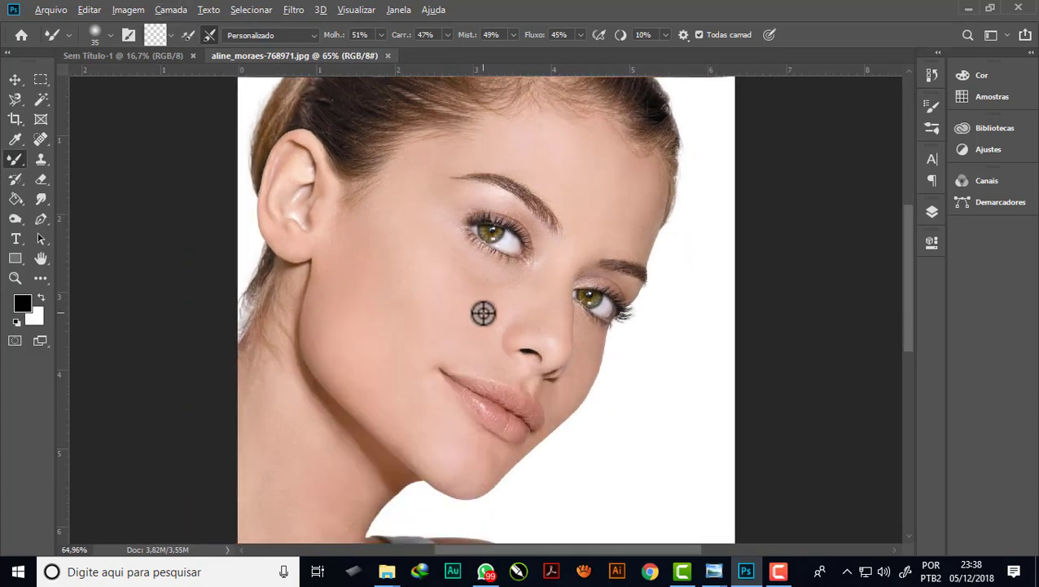
{"action": "scroll", "coordinate": [483, 313], "scroll_direction": "up", "scroll_amount": 1}
{"action": "scroll", "coordinate": [485, 313], "scroll_direction": "up", "scroll_amount": 1}
{"action": "scroll", "coordinate": [487, 313], "scroll_direction": "up", "scroll_amount": 1}
{"action": "scroll", "coordinate": [488, 314], "scroll_direction": "up", "scroll_amount": 1}
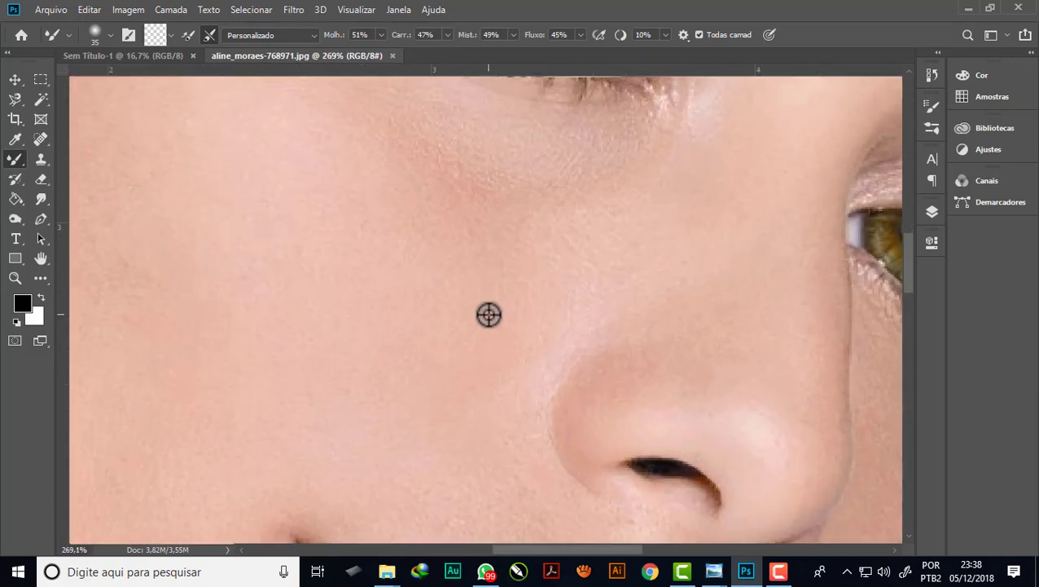
{"action": "scroll", "coordinate": [489, 315], "scroll_direction": "down", "scroll_amount": 2}
{"action": "scroll", "coordinate": [489, 314], "scroll_direction": "down", "scroll_amount": 2}
{"action": "scroll", "coordinate": [487, 313], "scroll_direction": "down", "scroll_amount": 1}
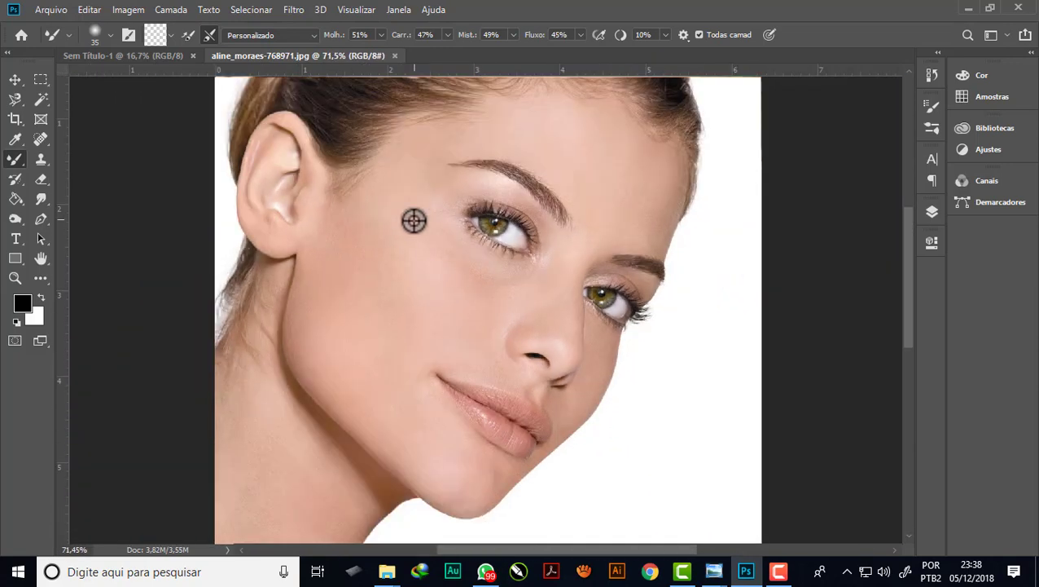
{"action": "scroll", "coordinate": [576, 195], "scroll_direction": "up", "scroll_amount": 3}
{"action": "scroll", "coordinate": [576, 195], "scroll_direction": "up", "scroll_amount": 1}
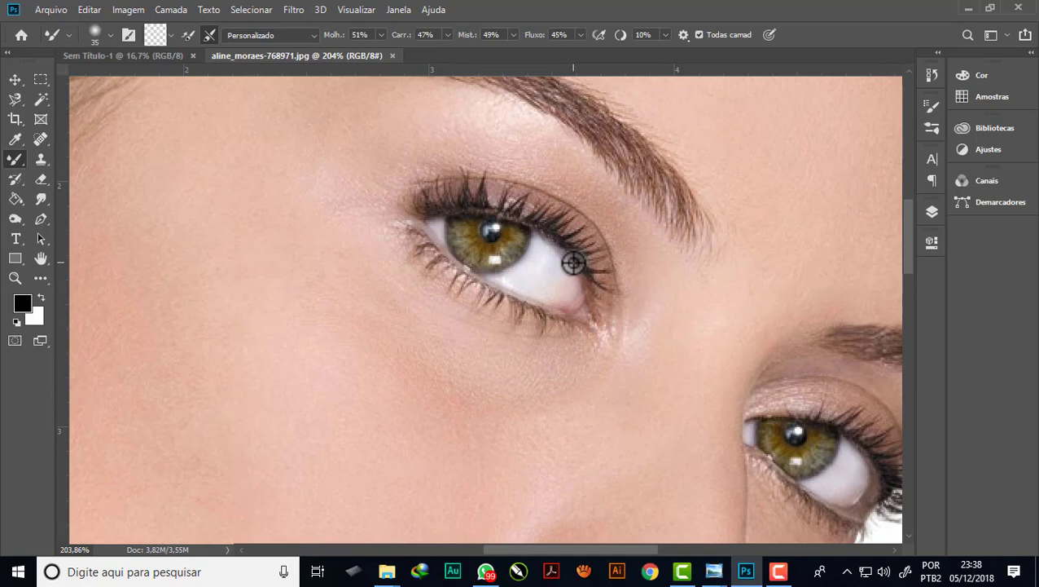
{"action": "scroll", "coordinate": [406, 98], "scroll_direction": "down", "scroll_amount": 2}
{"action": "scroll", "coordinate": [399, 83], "scroll_direction": "down", "scroll_amount": 1}
{"action": "scroll", "coordinate": [399, 83], "scroll_direction": "down", "scroll_amount": 1}
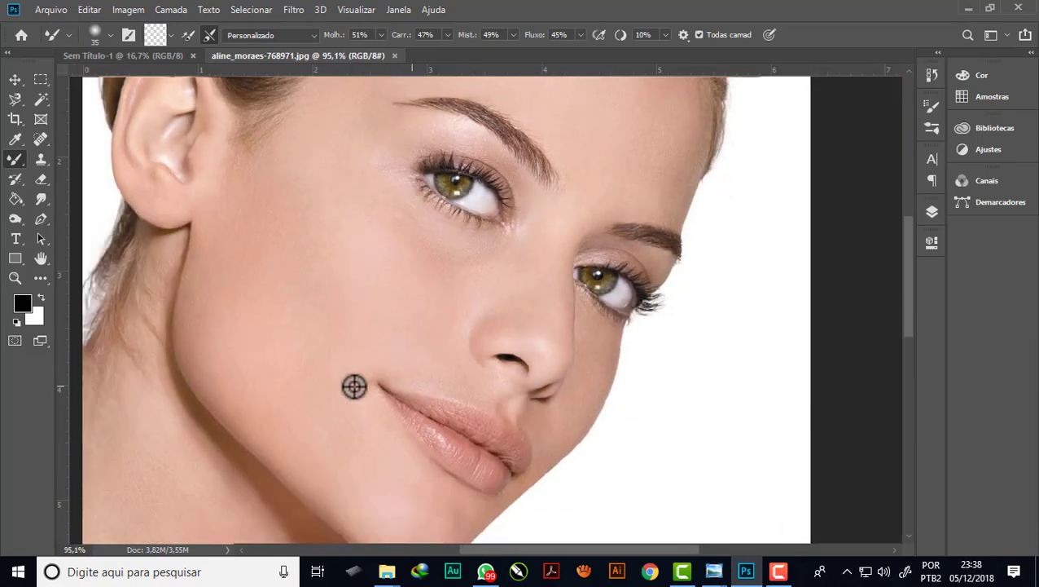
{"action": "scroll", "coordinate": [422, 378], "scroll_direction": "down", "scroll_amount": 1}
{"action": "scroll", "coordinate": [621, 144], "scroll_direction": "up", "scroll_amount": 1}
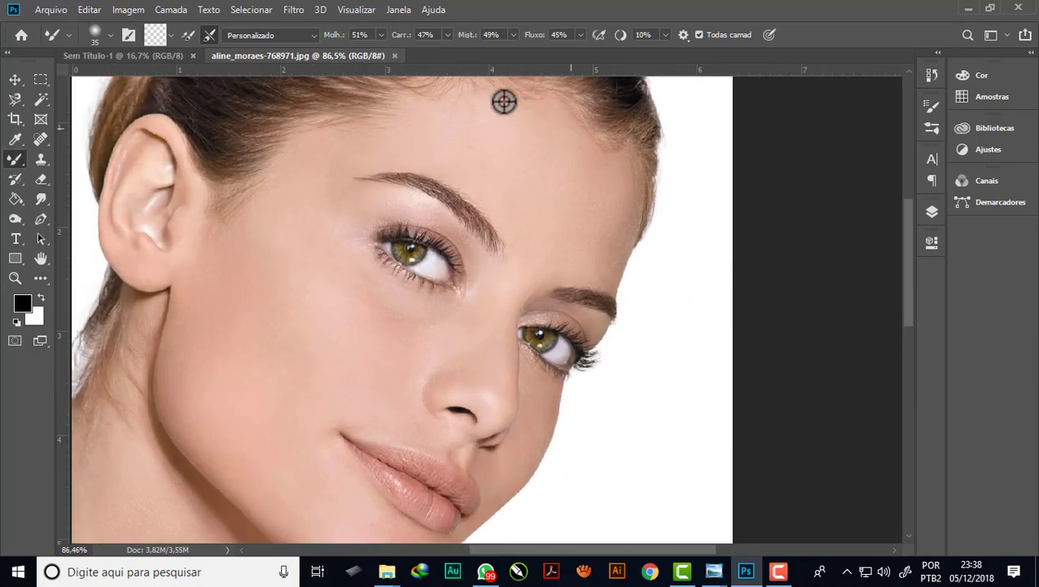
{"action": "scroll", "coordinate": [417, 383], "scroll_direction": "up", "scroll_amount": 1}
{"action": "scroll", "coordinate": [461, 359], "scroll_direction": "down", "scroll_amount": 1}
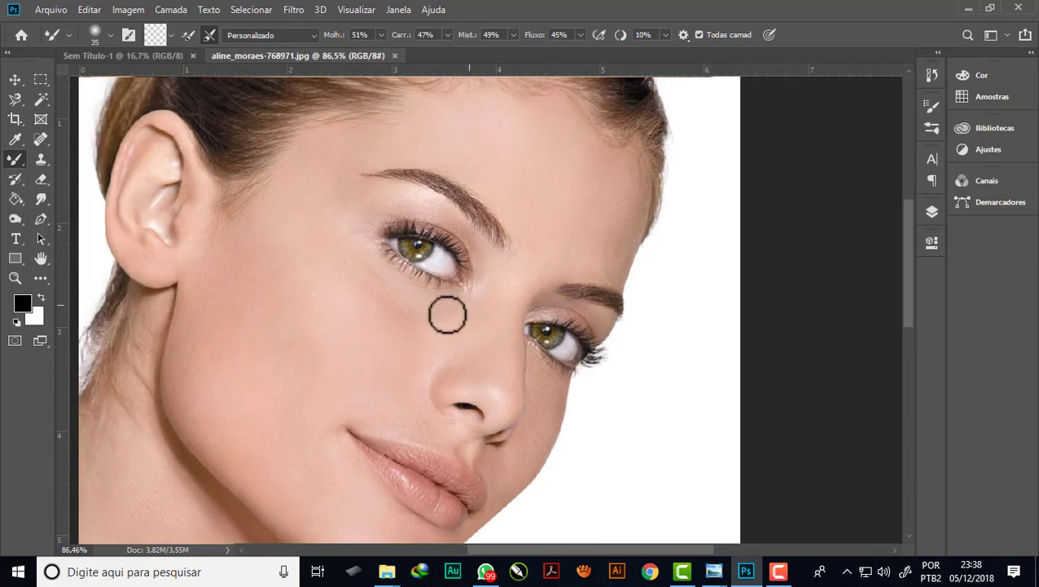
{"action": "scroll", "coordinate": [452, 244], "scroll_direction": "down", "scroll_amount": 1}
{"action": "scroll", "coordinate": [452, 243], "scroll_direction": "down", "scroll_amount": 1}
{"action": "scroll", "coordinate": [453, 262], "scroll_direction": "down", "scroll_amount": 1}
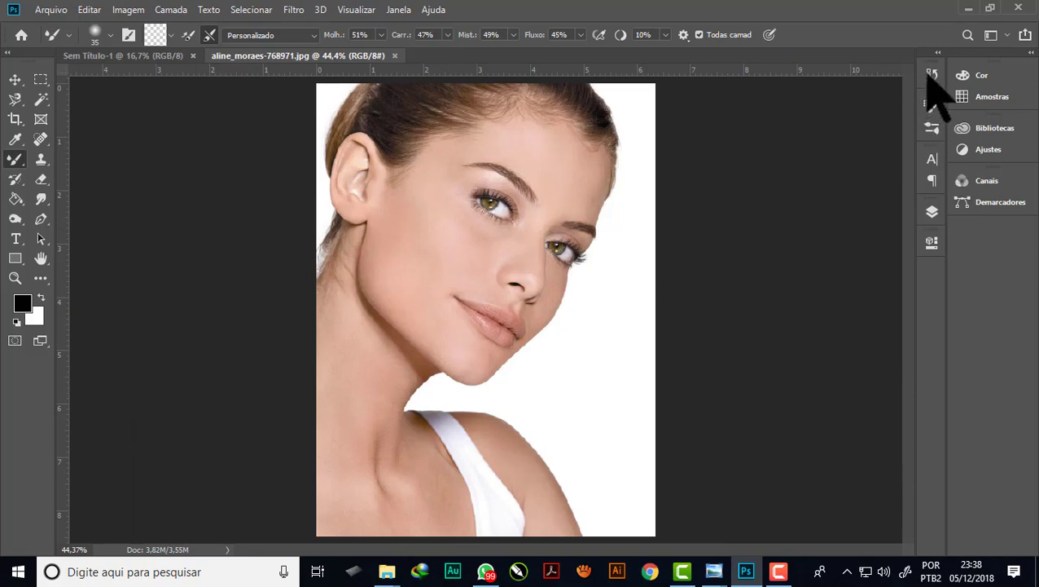
Step: Show the Camadas panel and duplicate Plano de Fundo into Camada 1 with Ctrl+J
{"action": "left_click", "coordinate": [932, 213]}
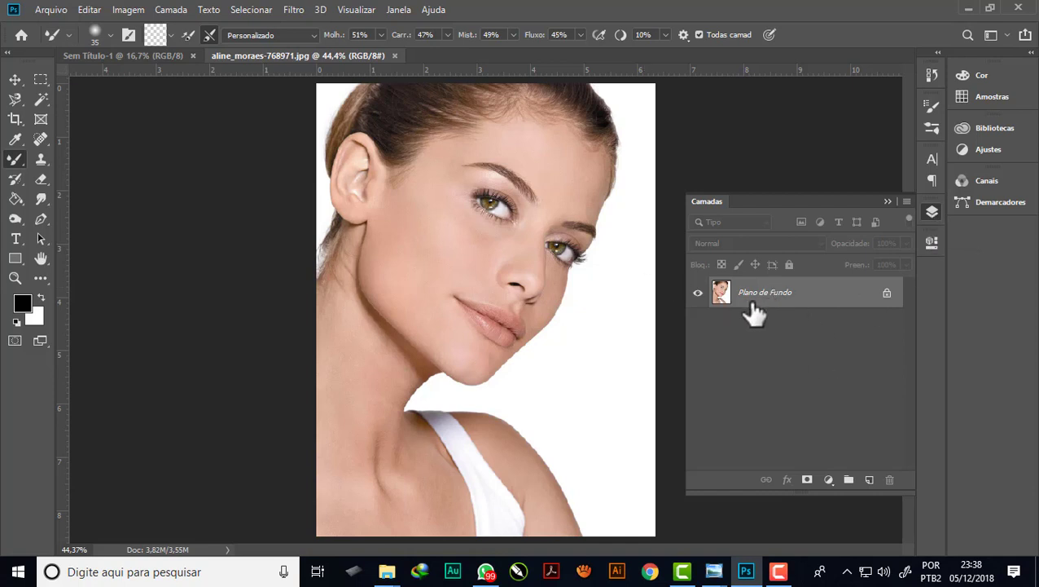
{"action": "key", "text": "ctrl+j"}
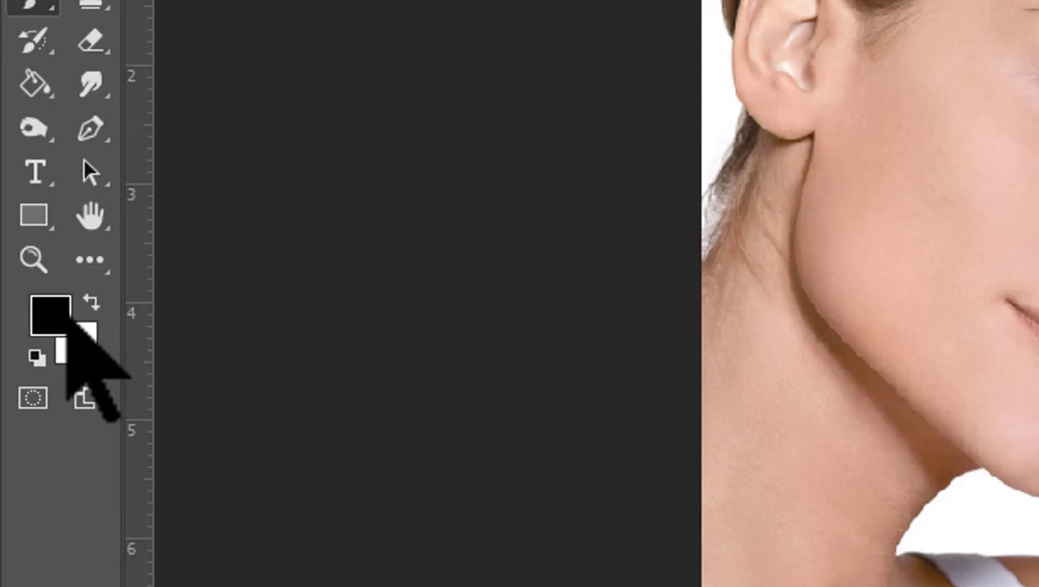
{"action": "left_click", "coordinate": [50, 315]}
{"action": "left_click", "coordinate": [745, 267]}
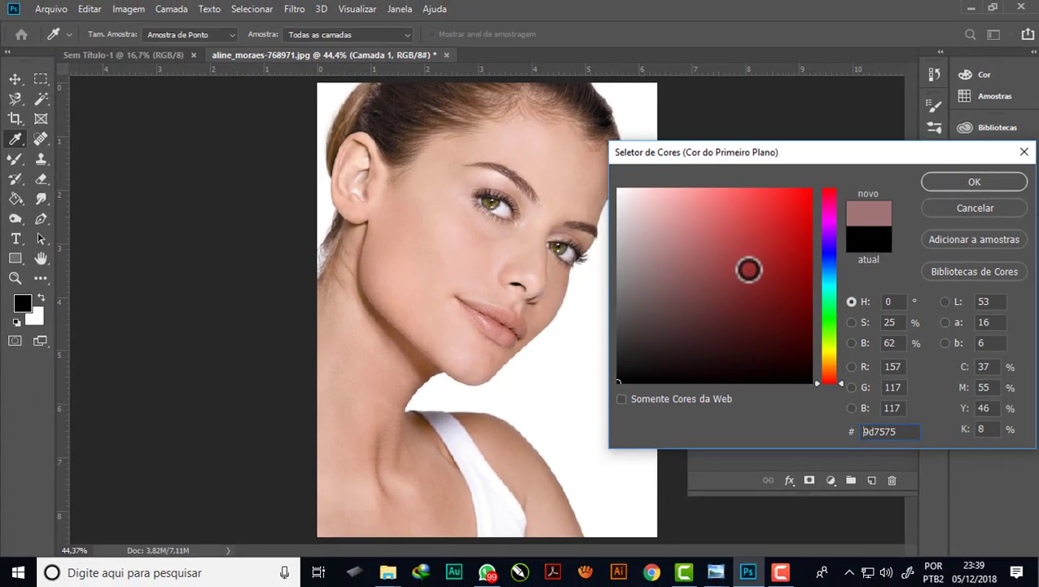
{"action": "left_click", "coordinate": [1001, 190]}
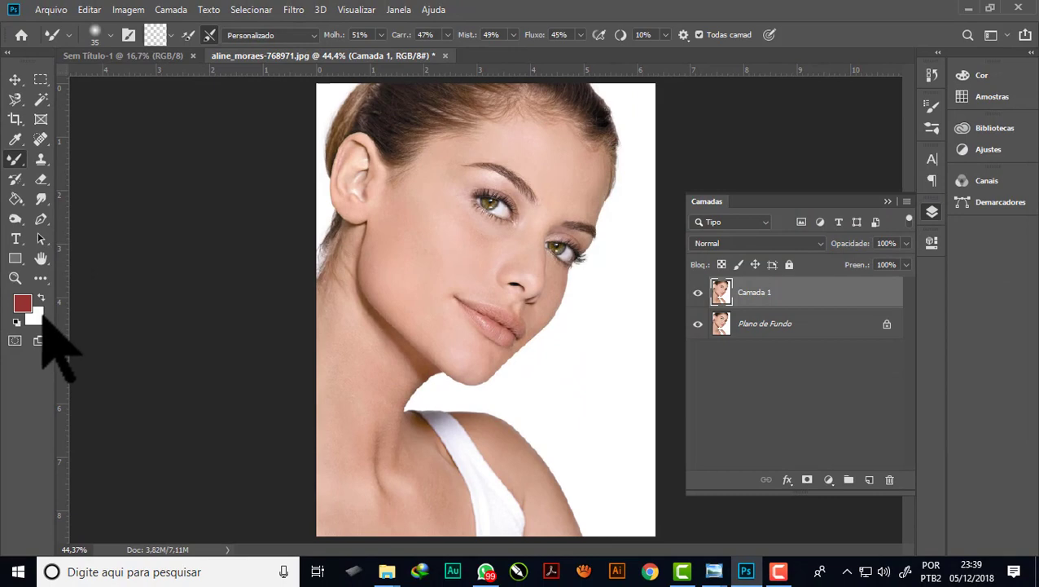
{"action": "left_click", "coordinate": [35, 317]}
{"action": "left_click", "coordinate": [747, 313]}
{"action": "left_click", "coordinate": [827, 308]}
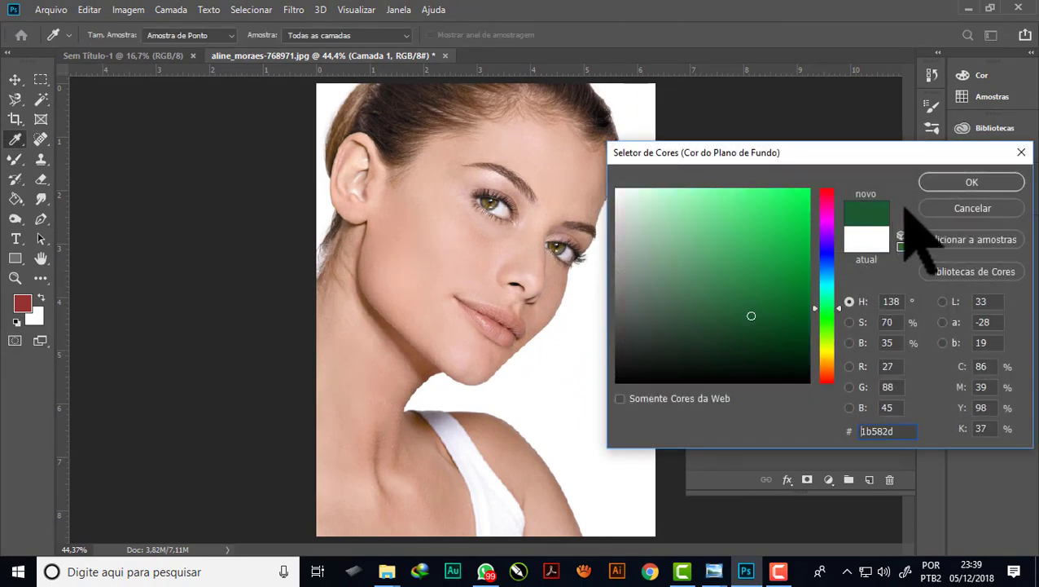
{"action": "left_click", "coordinate": [939, 182]}
{"action": "key", "text": "b"}
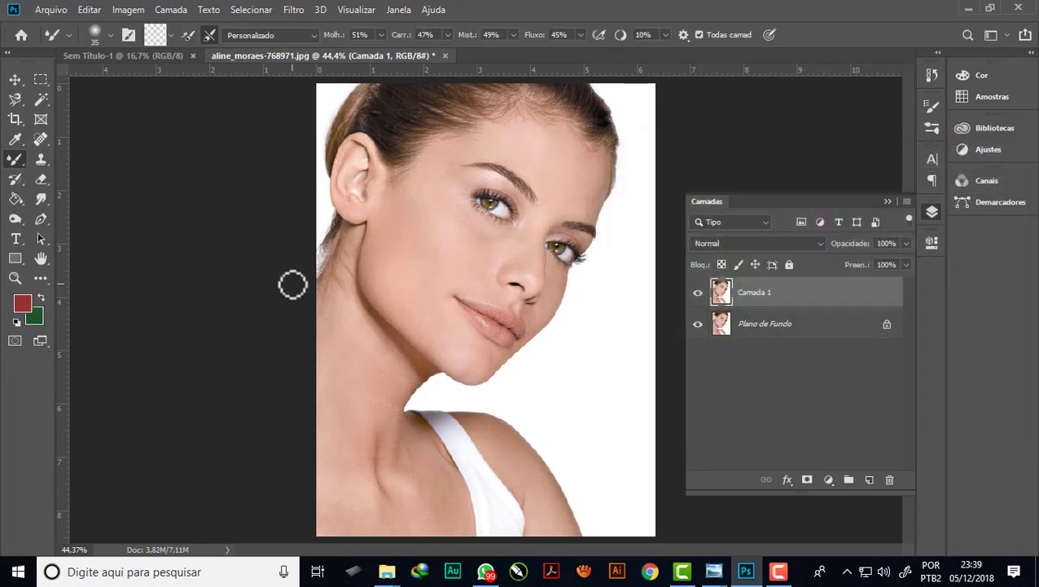
{"action": "key", "text": "d"}
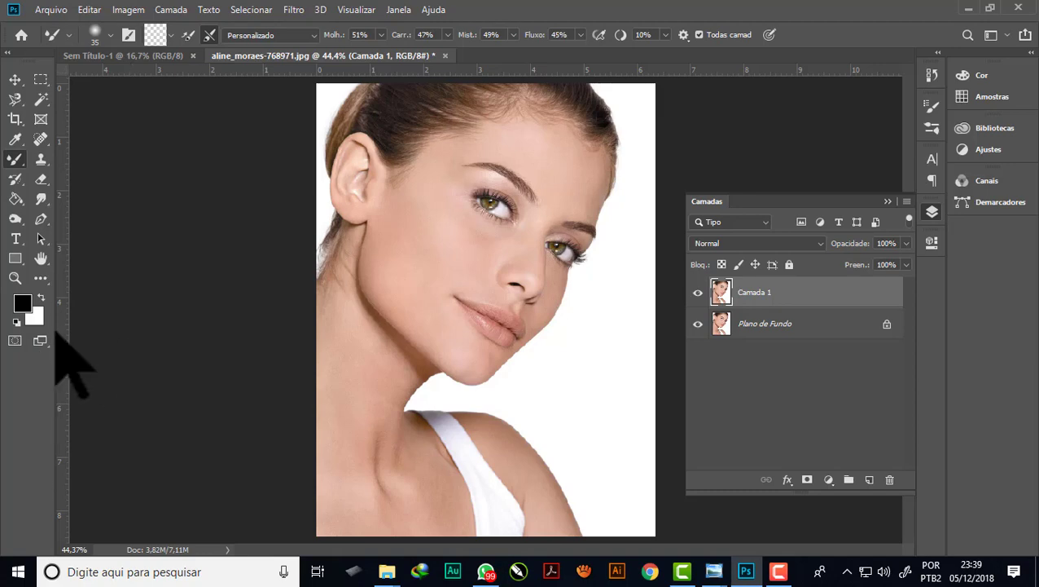
Step: Open the Fotocópia sketch filter and zoom its preview out to 53.3% to show the whole face
{"action": "left_click", "coordinate": [293, 10]}
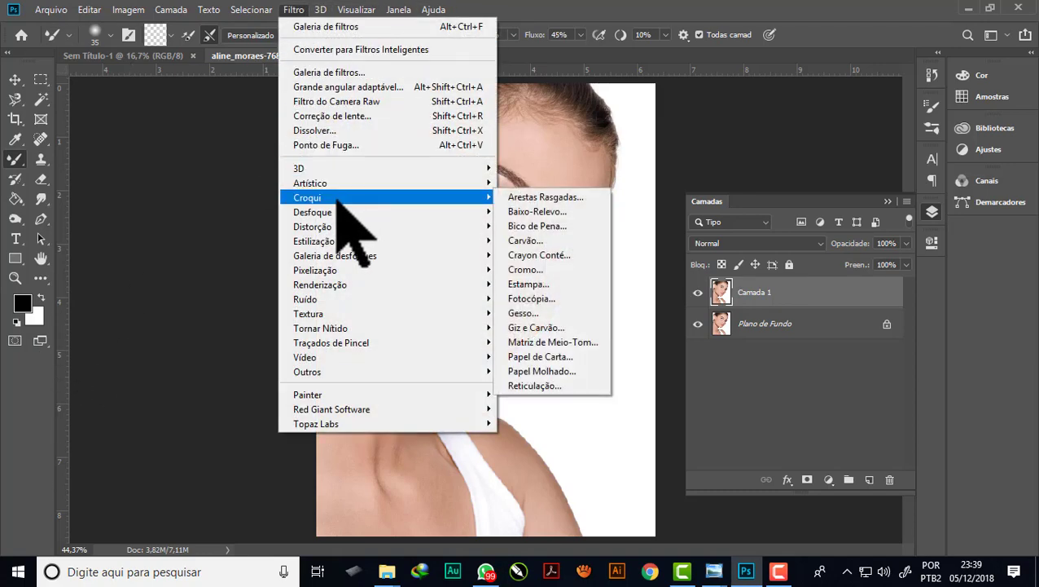
{"action": "mouse_move", "coordinate": [307, 197]}
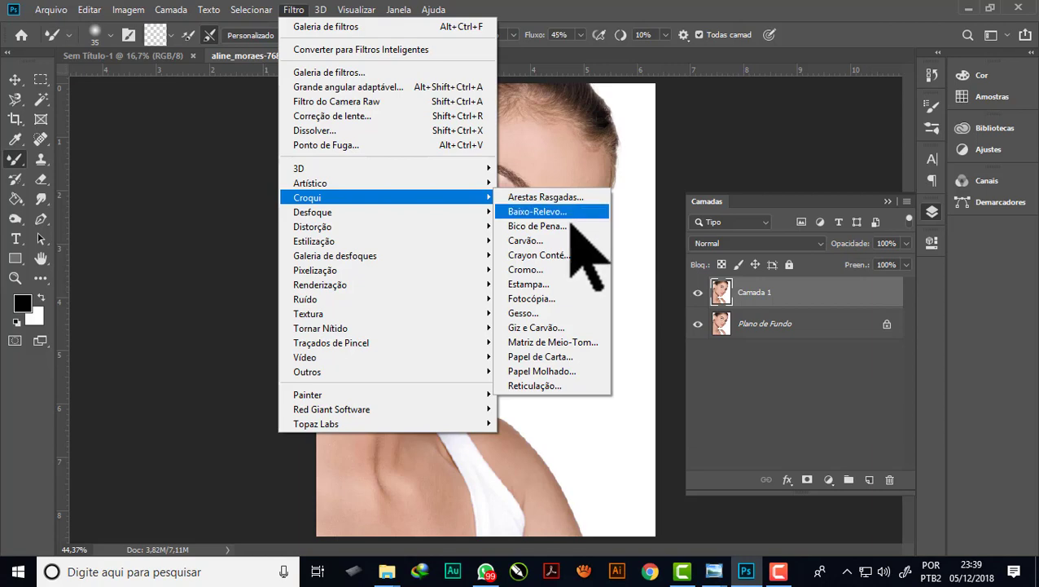
{"action": "left_click", "coordinate": [559, 300]}
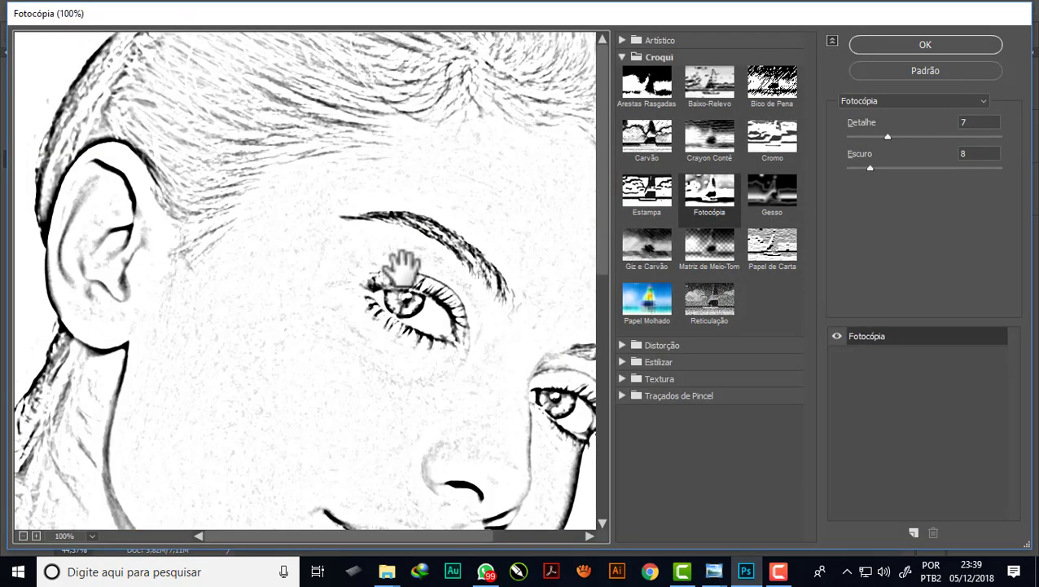
{"action": "key", "text": "ctrl+minus"}
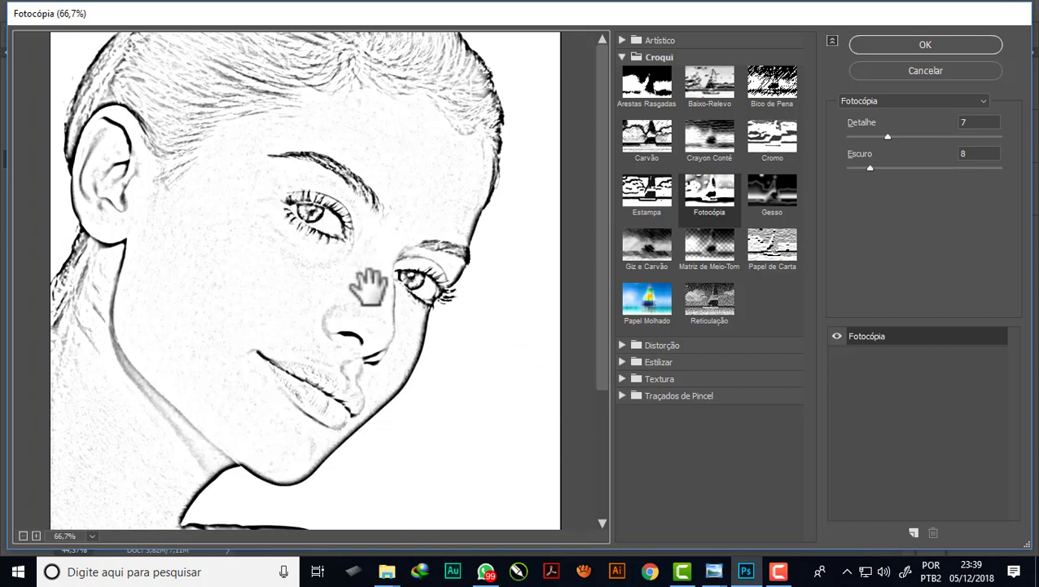
{"action": "scroll", "coordinate": [361, 285], "scroll_direction": "down", "scroll_amount": 3}
{"action": "scroll", "coordinate": [359, 279], "scroll_direction": "down", "scroll_amount": 1, "text": "alt"}
{"action": "scroll", "coordinate": [359, 278], "scroll_direction": "down", "scroll_amount": 1, "text": "alt"}
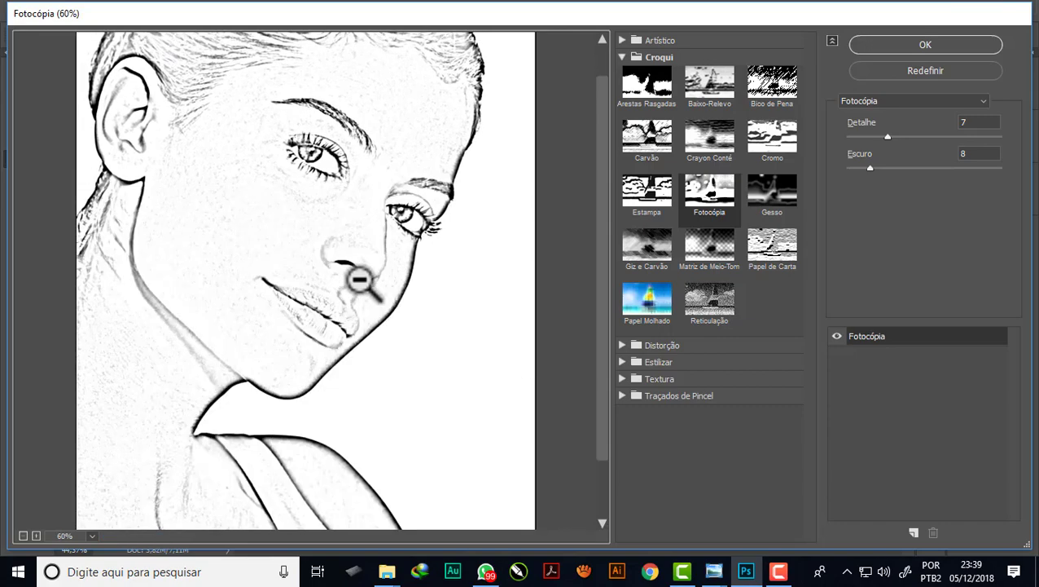
{"action": "scroll", "coordinate": [359, 279], "scroll_direction": "down", "scroll_amount": 1, "text": "alt"}
{"action": "scroll", "coordinate": [359, 278], "scroll_direction": "down", "scroll_amount": 1, "text": "alt"}
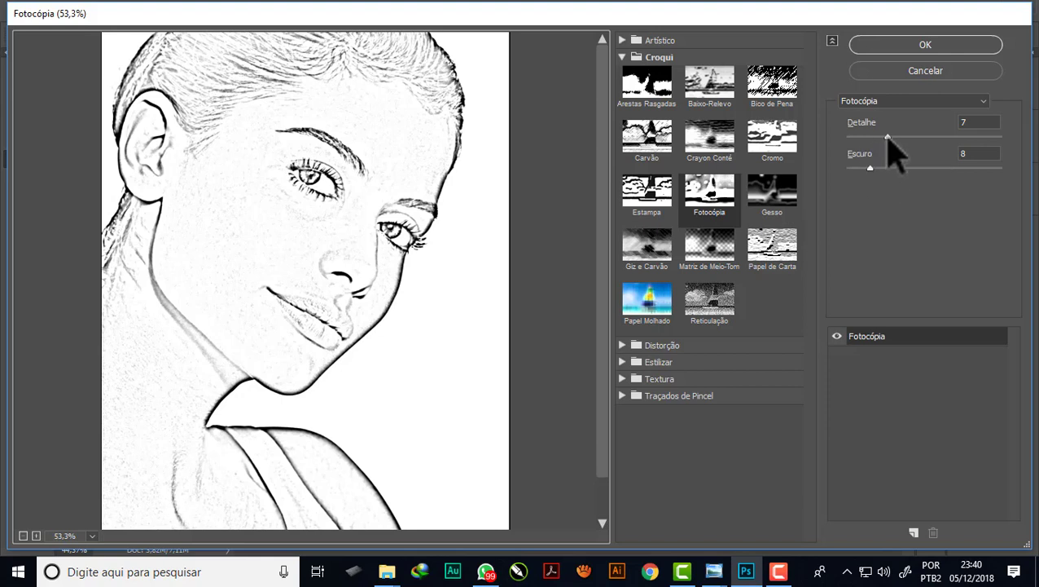
Step: Apply the Fotocópia filter to Camada 1 with Detalhe 3 and Escuro 17
{"action": "left_click_drag", "start_coordinate": [870, 168], "coordinate": [856, 167]}
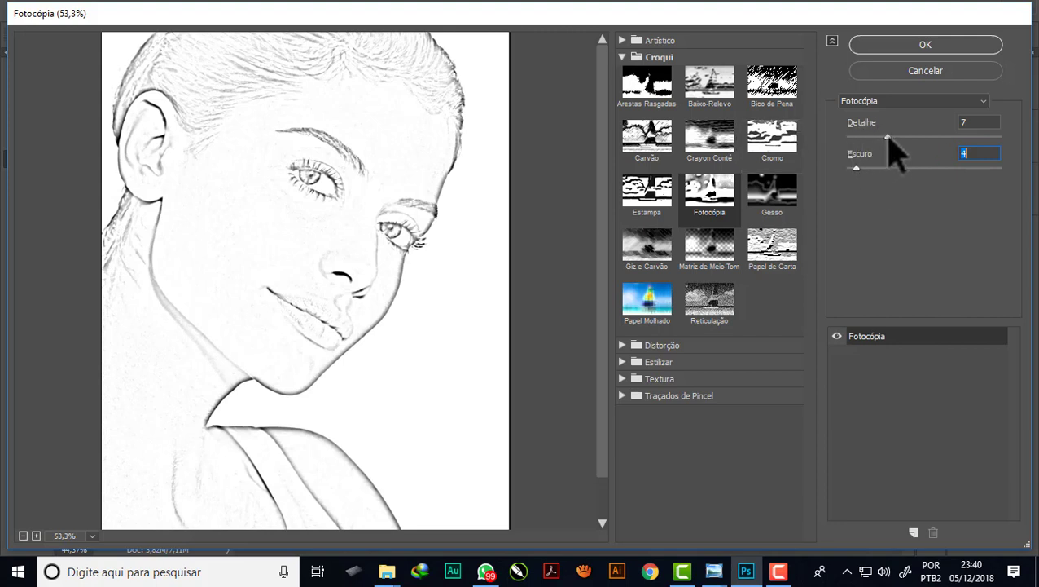
{"action": "mouse_move", "coordinate": [891, 137]}
{"action": "left_mouse_down"}
{"action": "mouse_move", "coordinate": [1000, 138]}
{"action": "mouse_move", "coordinate": [876, 137]}
{"action": "left_mouse_up"}
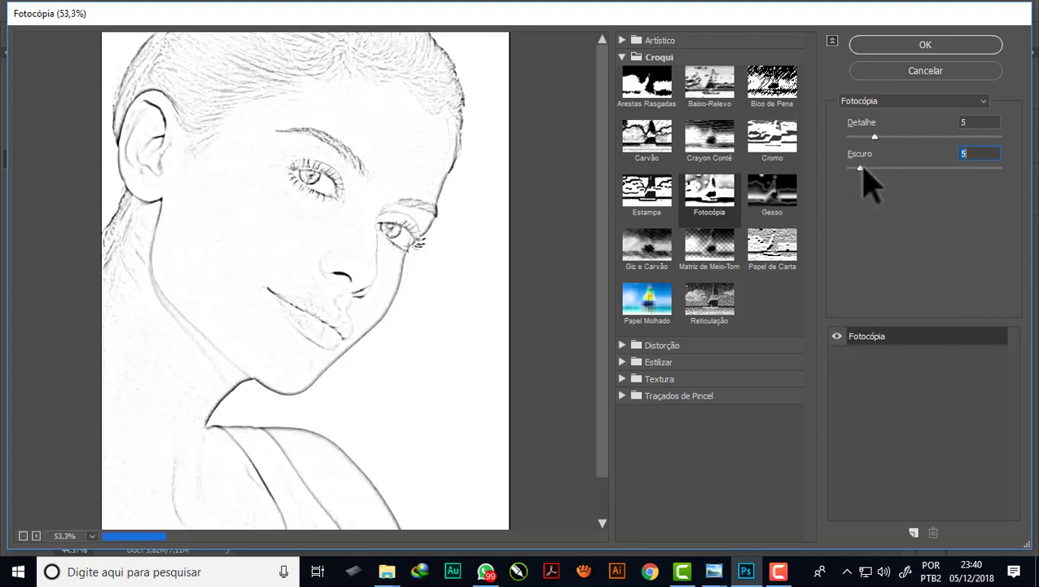
{"action": "left_click_drag", "start_coordinate": [858, 169], "coordinate": [877, 170]}
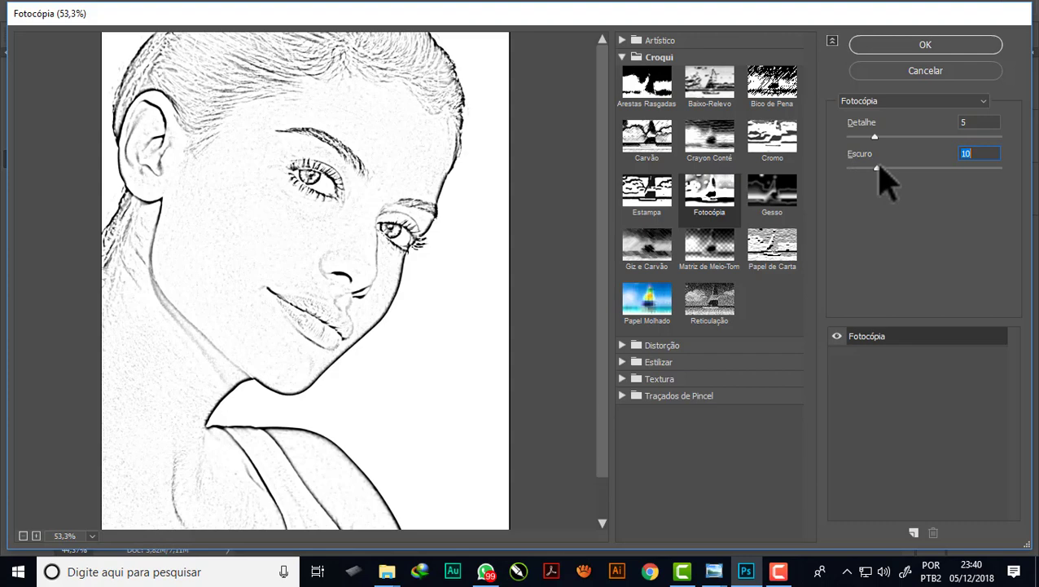
{"action": "left_click_drag", "start_coordinate": [874, 137], "coordinate": [861, 137]}
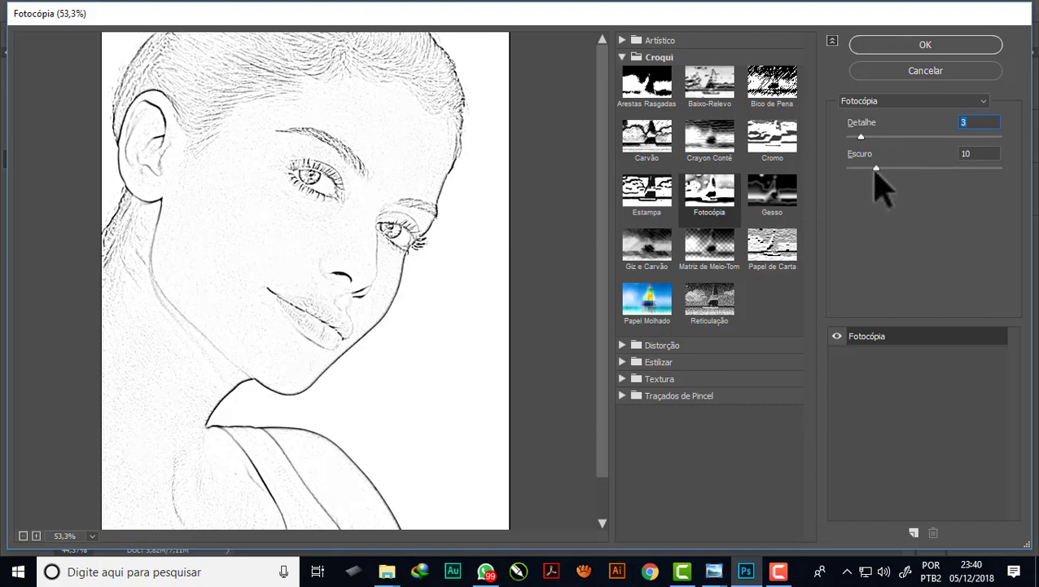
{"action": "left_click_drag", "start_coordinate": [878, 171], "coordinate": [898, 169]}
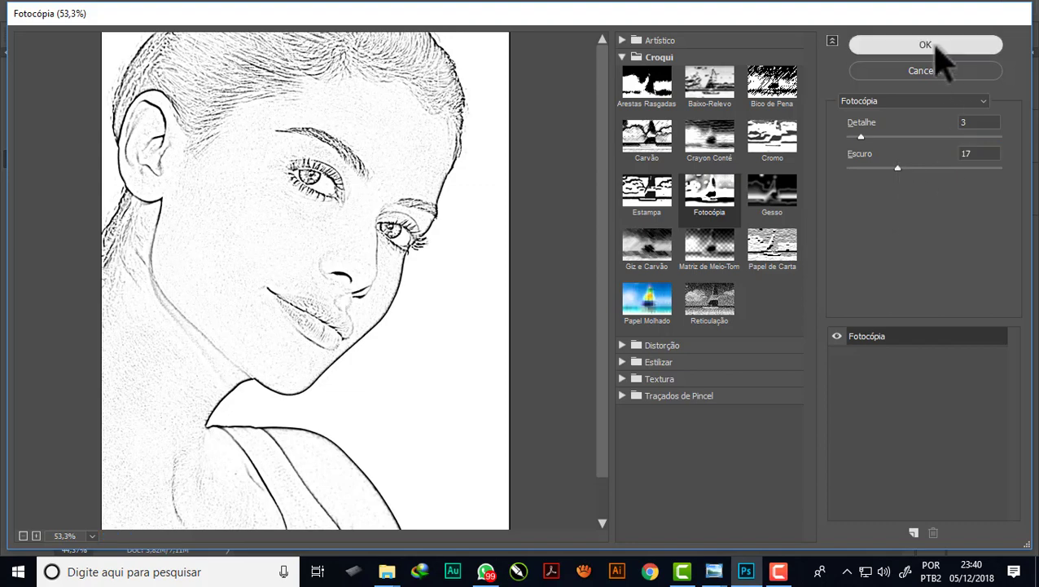
{"action": "left_click", "coordinate": [928, 45]}
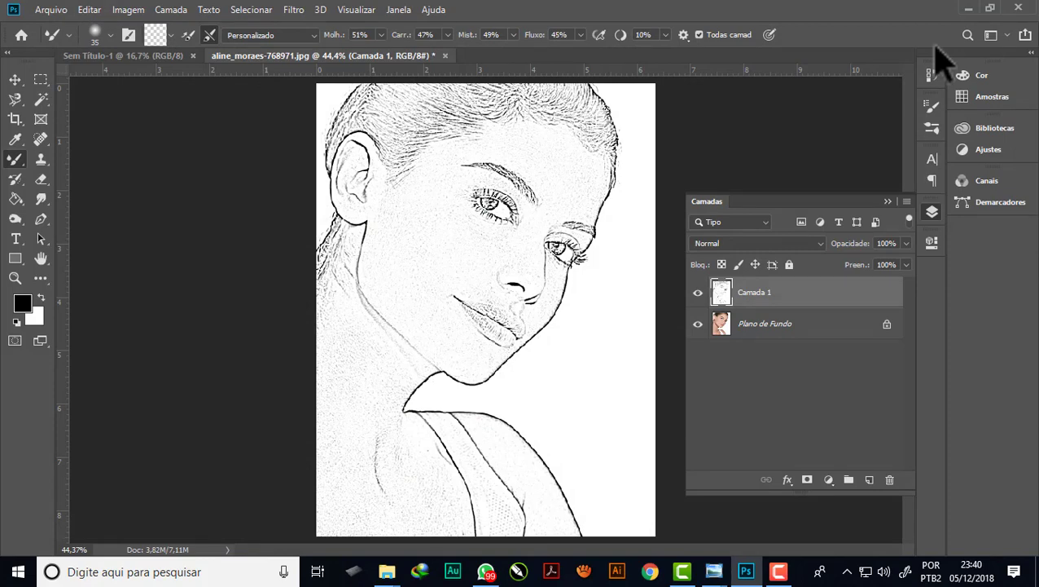
{"action": "scroll", "coordinate": [561, 116], "scroll_direction": "up", "scroll_amount": 1}
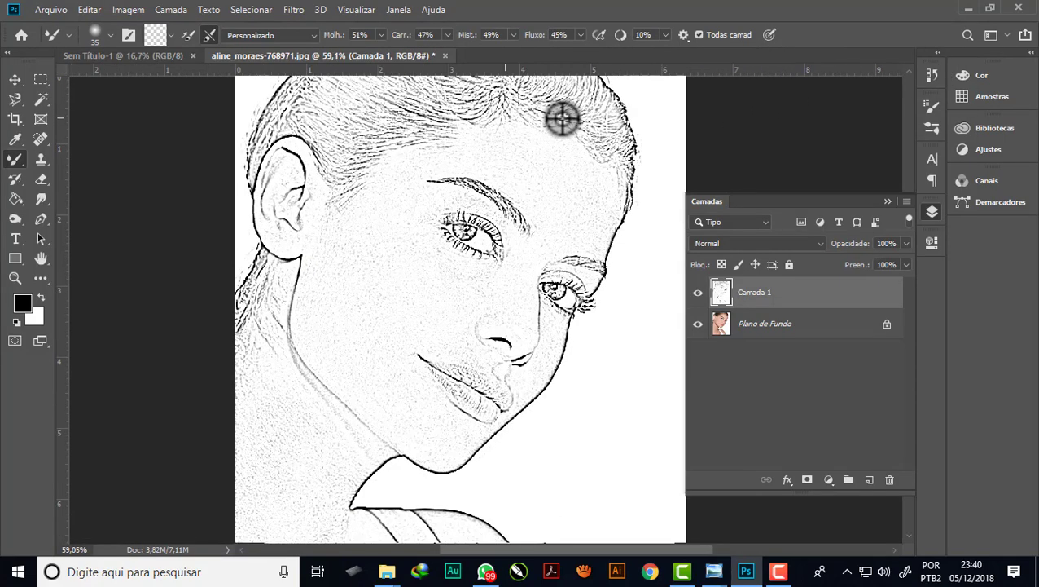
{"action": "scroll", "coordinate": [544, 189], "scroll_direction": "up", "scroll_amount": 1}
{"action": "scroll", "coordinate": [544, 189], "scroll_direction": "up", "scroll_amount": 1}
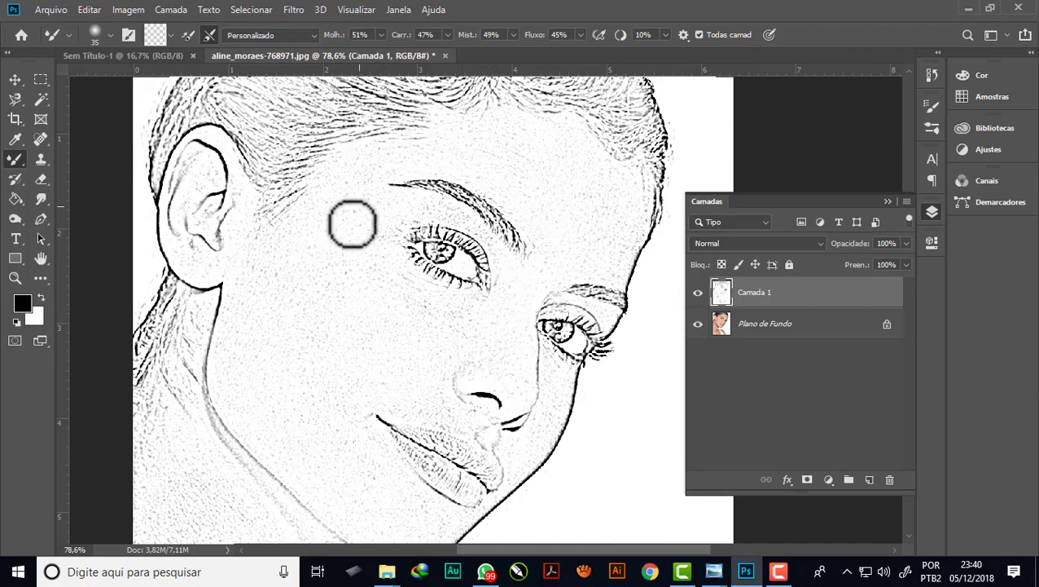
{"action": "scroll", "coordinate": [430, 205], "scroll_direction": "down", "scroll_amount": 1}
{"action": "scroll", "coordinate": [413, 243], "scroll_direction": "down", "scroll_amount": 2}
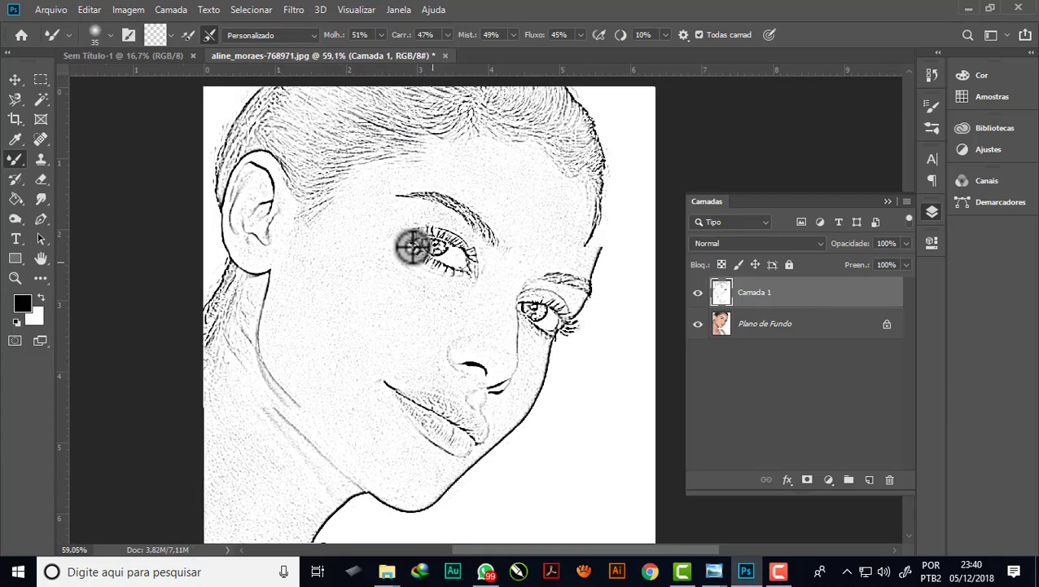
{"action": "scroll", "coordinate": [491, 207], "scroll_direction": "down", "scroll_amount": 1}
{"action": "scroll", "coordinate": [492, 206], "scroll_direction": "up", "scroll_amount": 1}
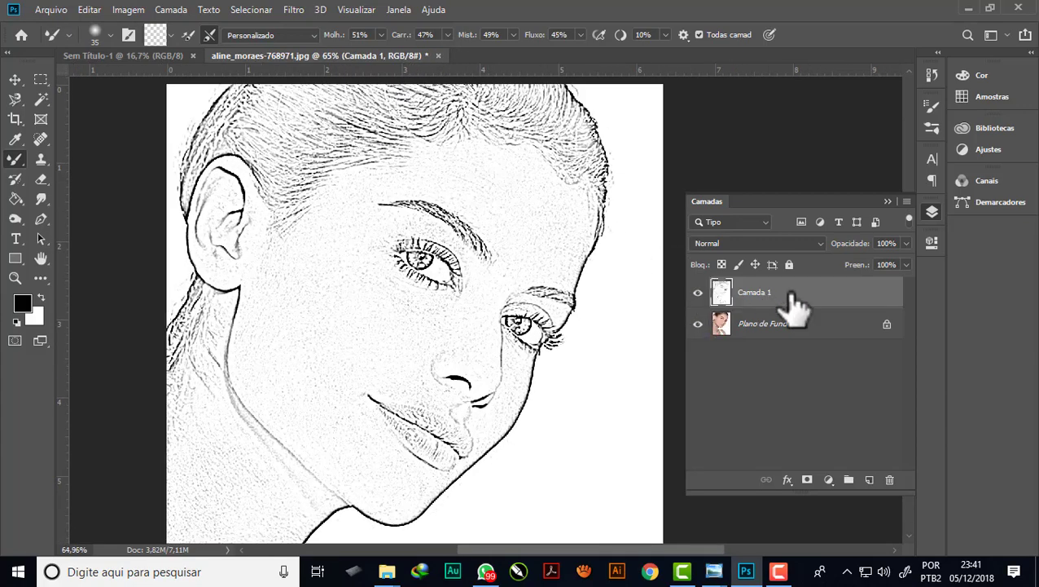
Step: Duplicate Camada 1 into Camada 1 copiar and open the adjustment layer menu
{"action": "key", "text": "ctrl+j"}
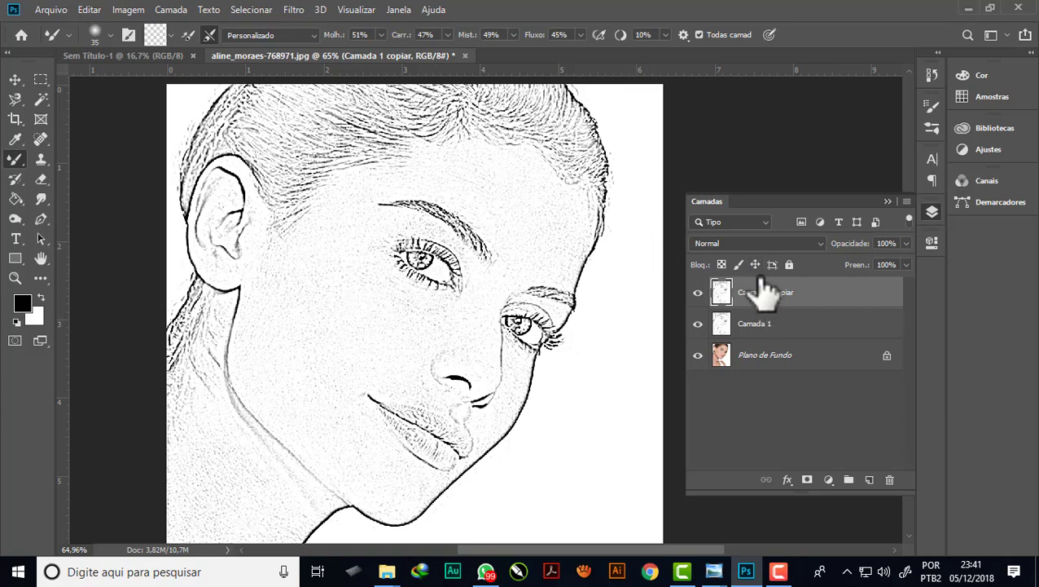
{"action": "left_click", "coordinate": [829, 479]}
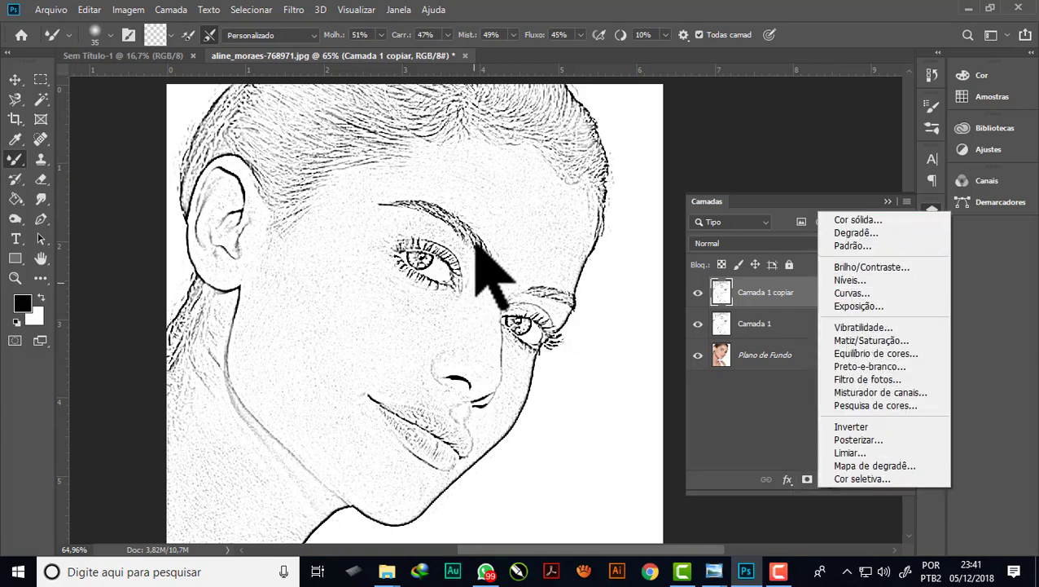
Step: Add the Níveis 1 layer, trying white input 203 before restoring it to 255
{"action": "left_click", "coordinate": [853, 284]}
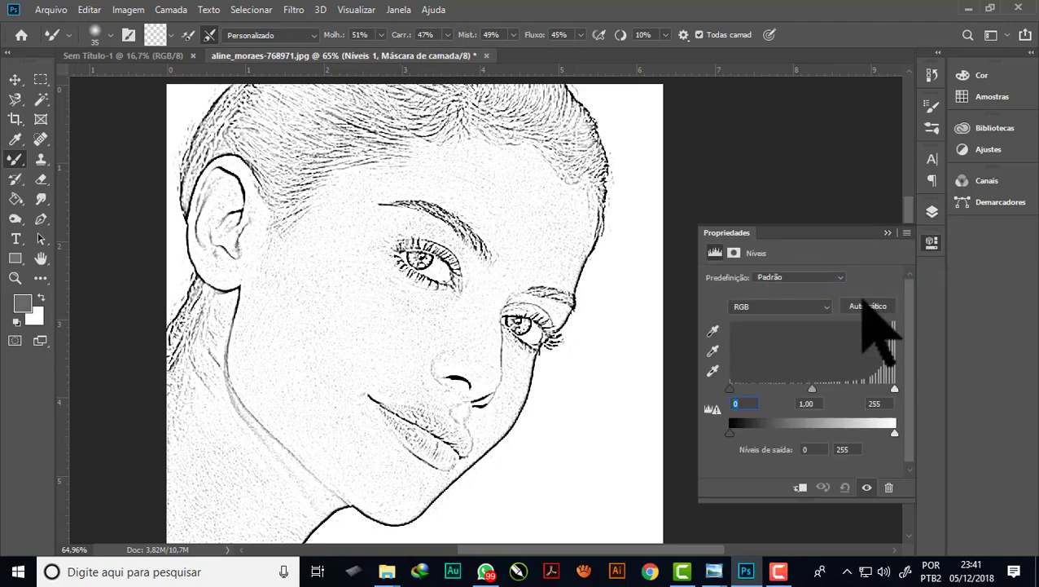
{"action": "left_click_drag", "start_coordinate": [895, 389], "coordinate": [862, 391]}
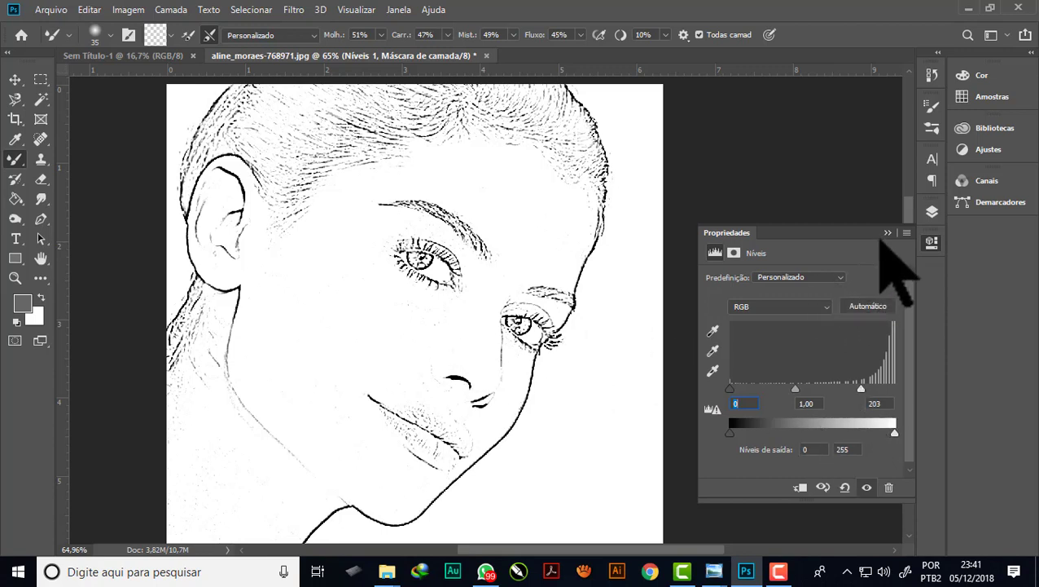
{"action": "left_click_drag", "start_coordinate": [861, 389], "coordinate": [939, 392]}
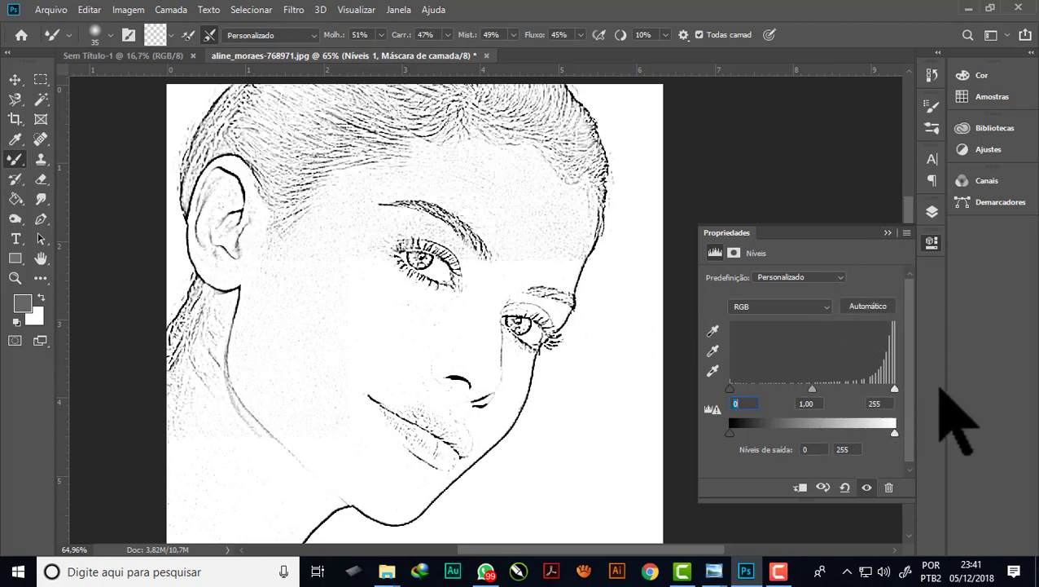
{"action": "left_click", "coordinate": [888, 232]}
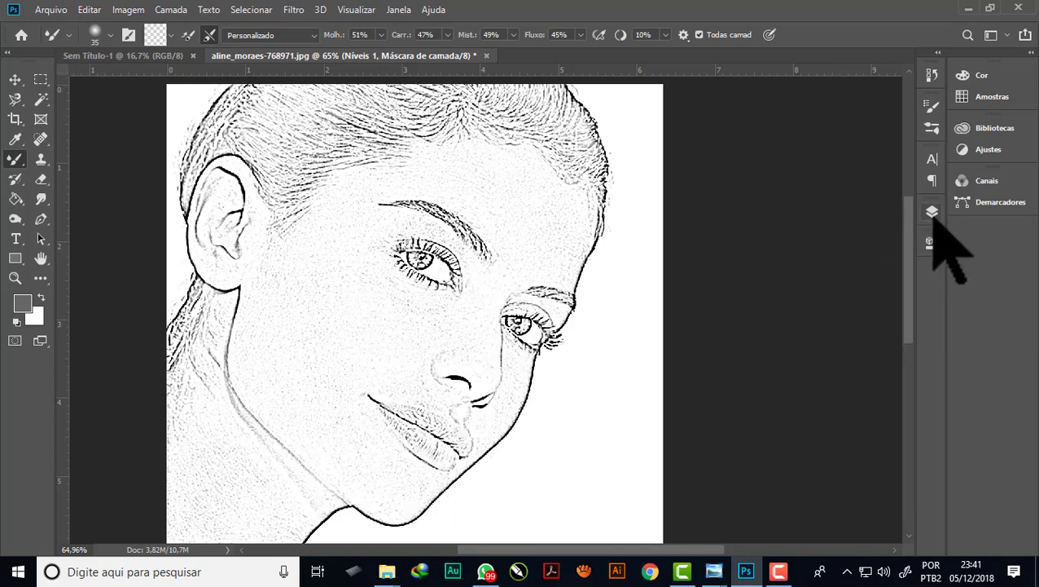
Step: Add a layer mask to Camada 1 copiar and make black the foreground colour
{"action": "left_click", "coordinate": [932, 213]}
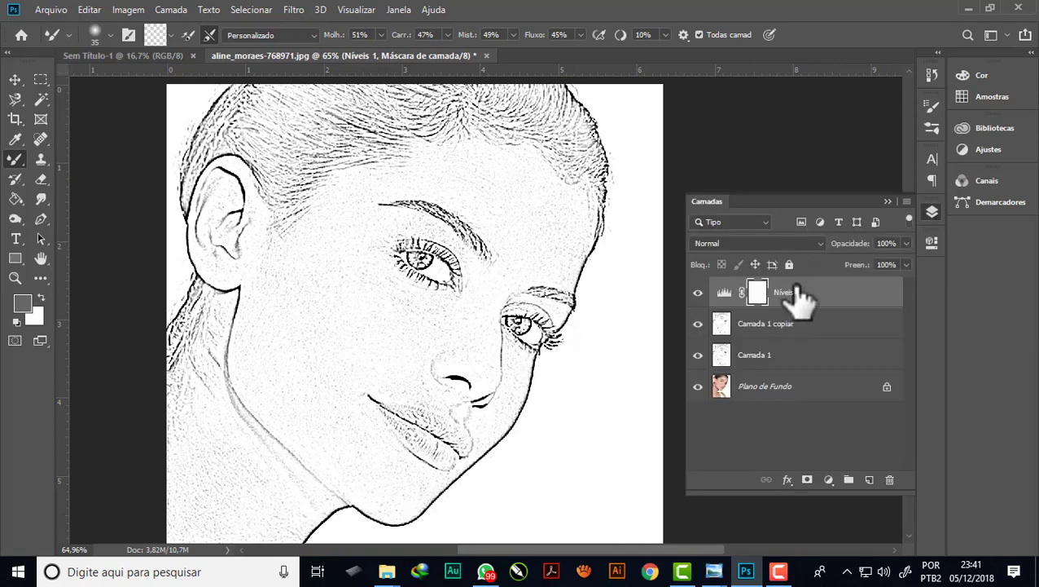
{"action": "left_click", "coordinate": [721, 328]}
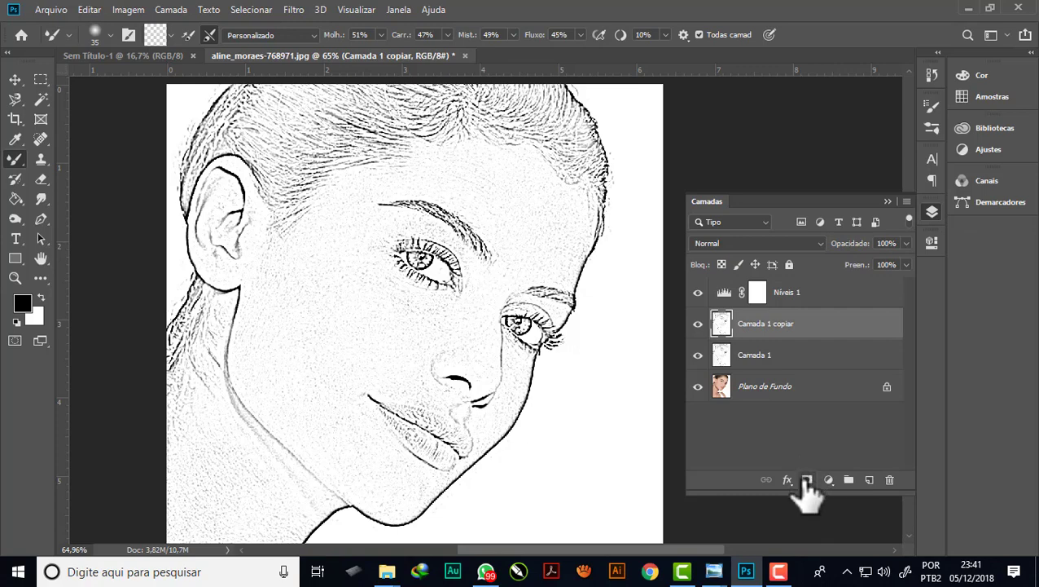
{"action": "left_click", "coordinate": [807, 479]}
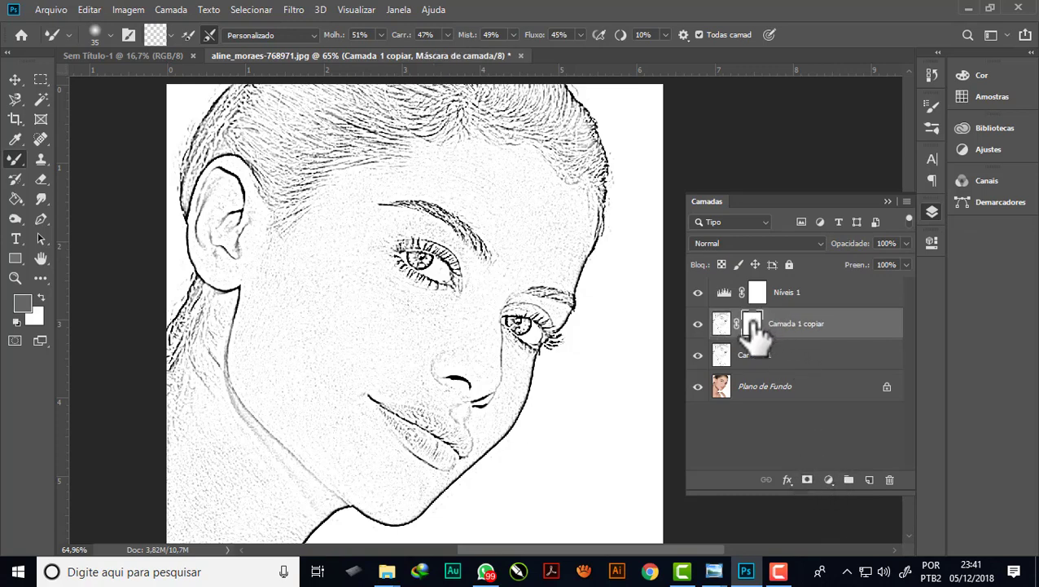
{"action": "left_click", "coordinate": [887, 202]}
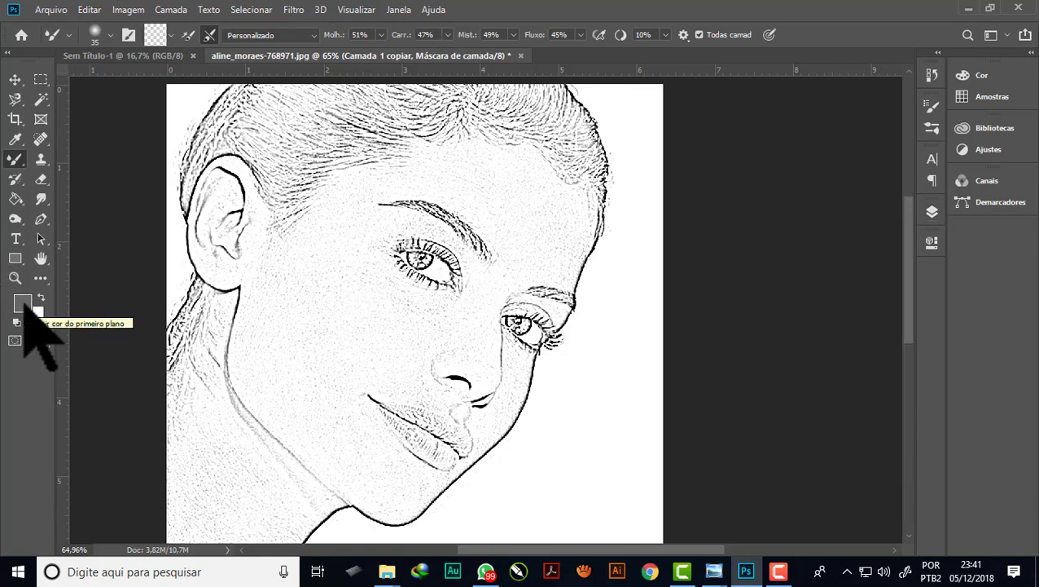
{"action": "key", "text": "x"}
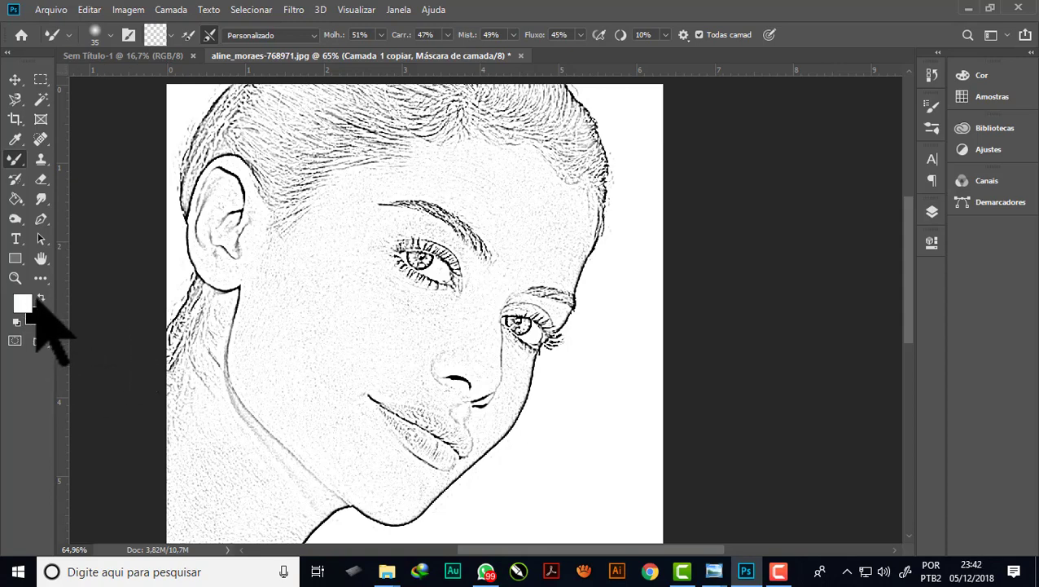
{"action": "left_click", "coordinate": [40, 299]}
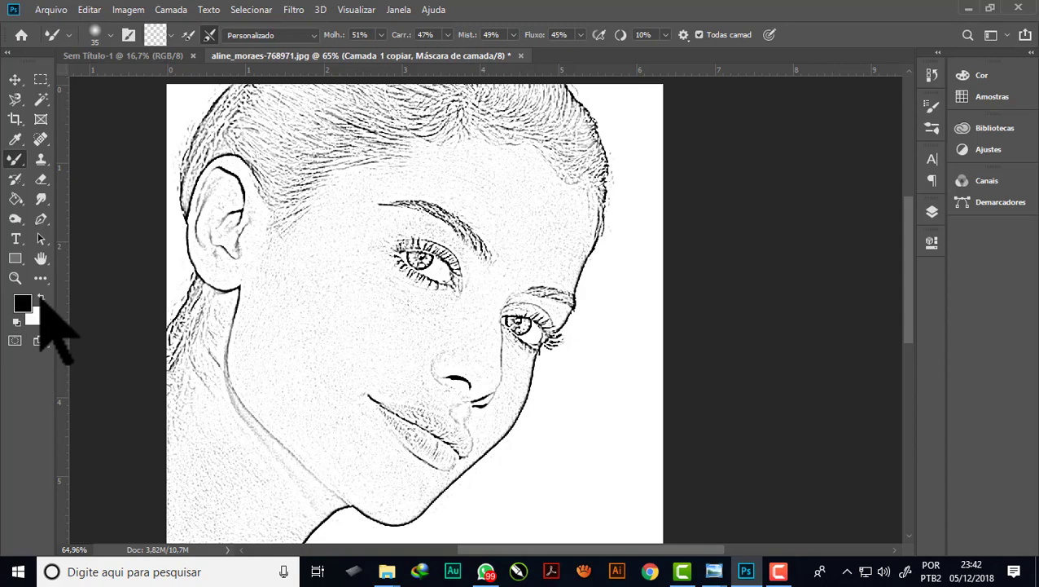
{"action": "right_click", "coordinate": [15, 161]}
Step: Select the Brush tool with a soft round brush preset
{"action": "left_click", "coordinate": [50, 160]}
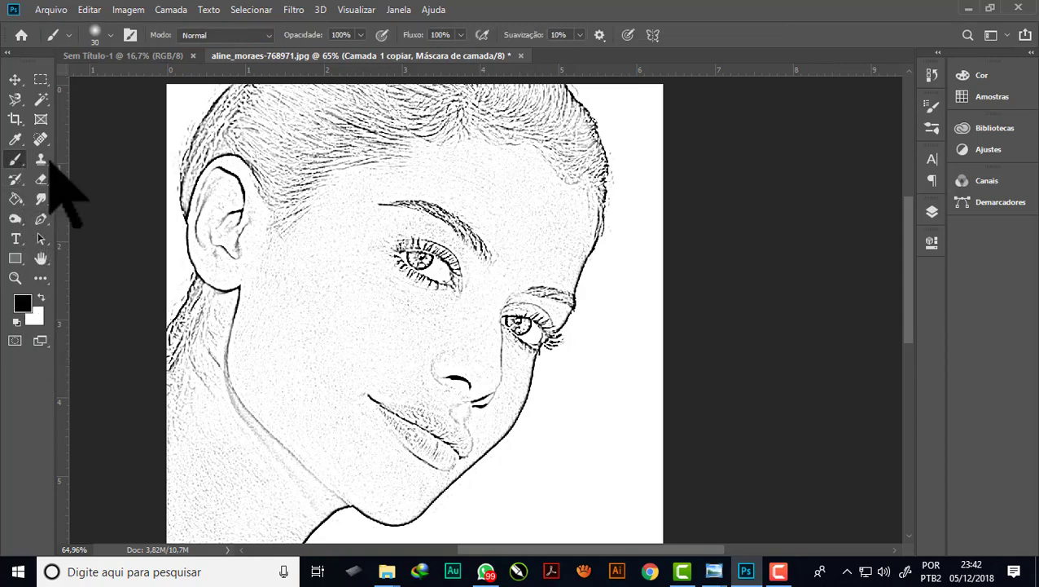
{"action": "left_click", "coordinate": [111, 35]}
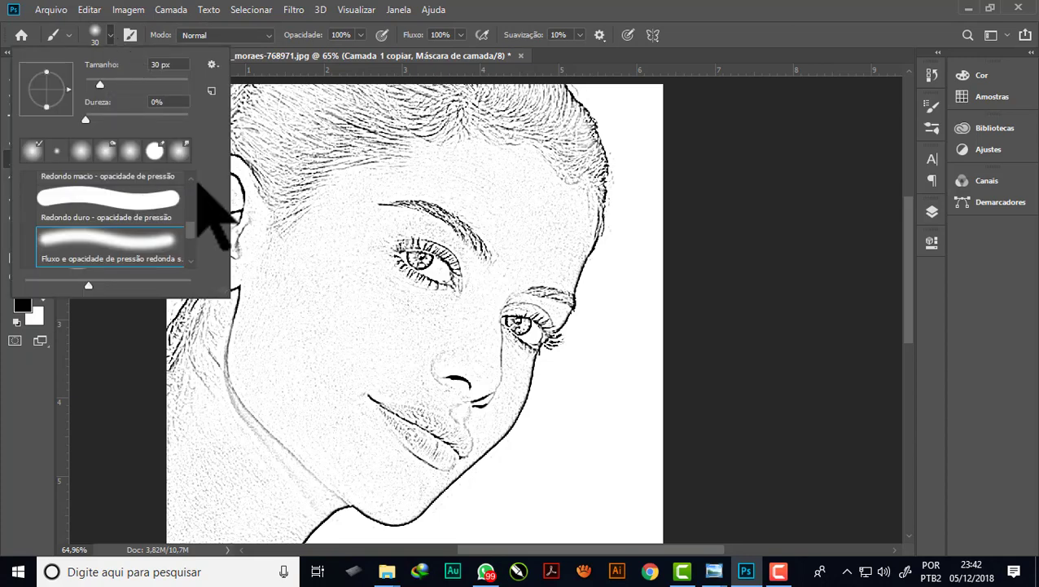
{"action": "scroll", "coordinate": [195, 228], "scroll_direction": "up", "scroll_amount": 5}
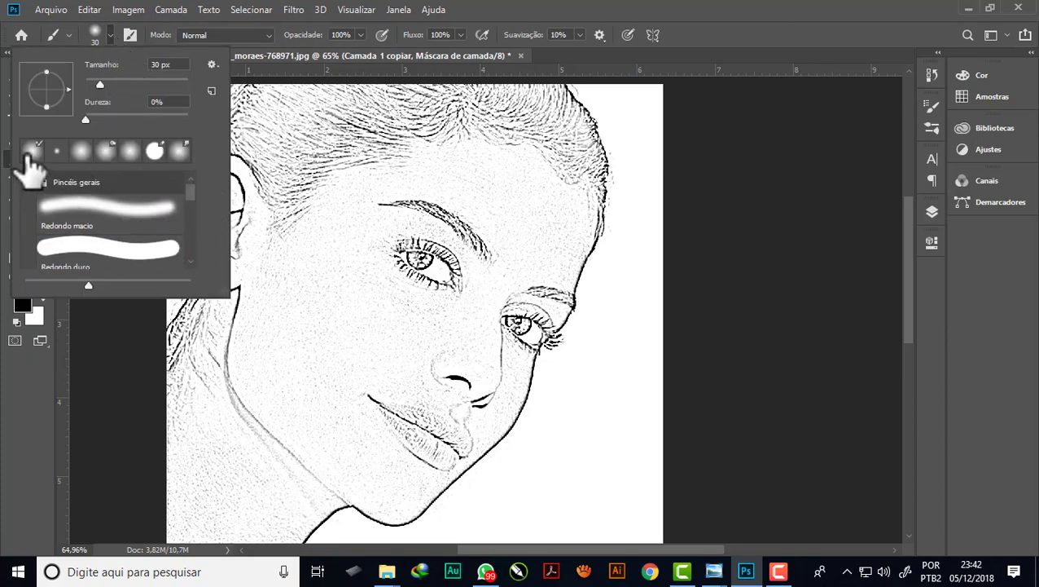
{"action": "left_click", "coordinate": [54, 208]}
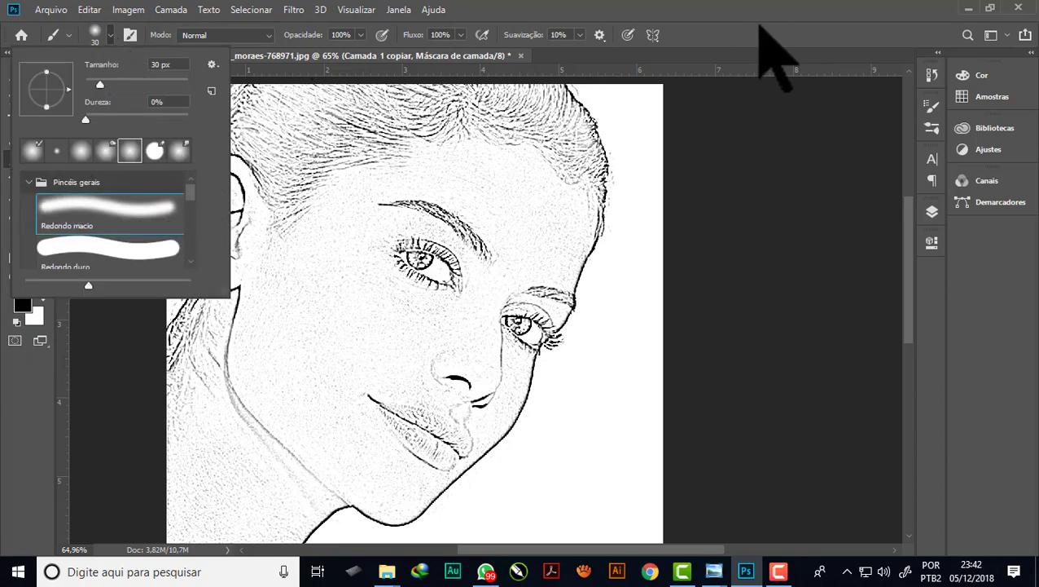
{"action": "left_click", "coordinate": [757, 29]}
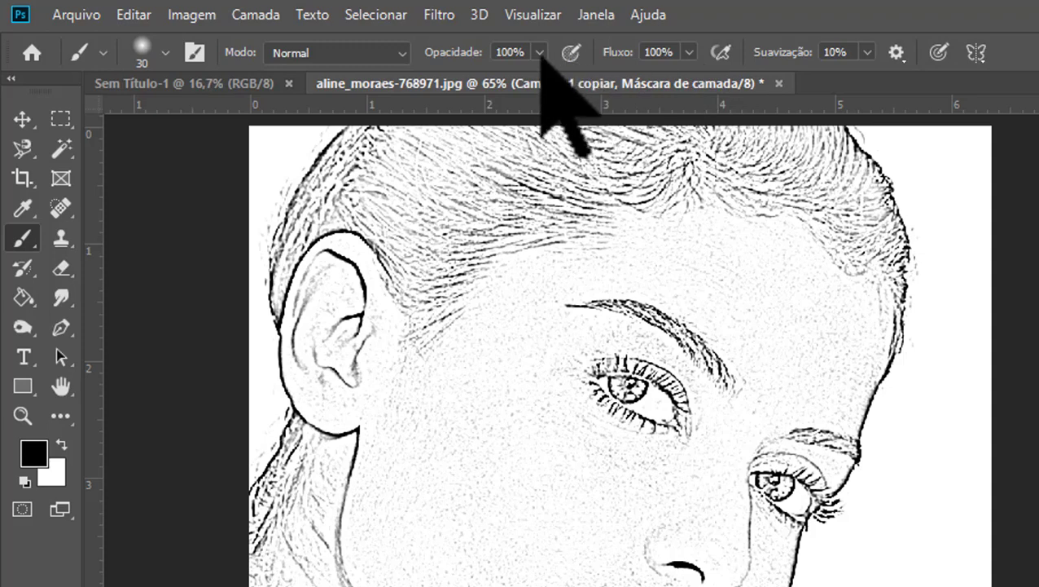
Step: Set the brush opacity to 64% and flow to 65%
{"action": "left_click", "coordinate": [538, 51]}
{"action": "left_click_drag", "start_coordinate": [544, 78], "coordinate": [503, 77]}
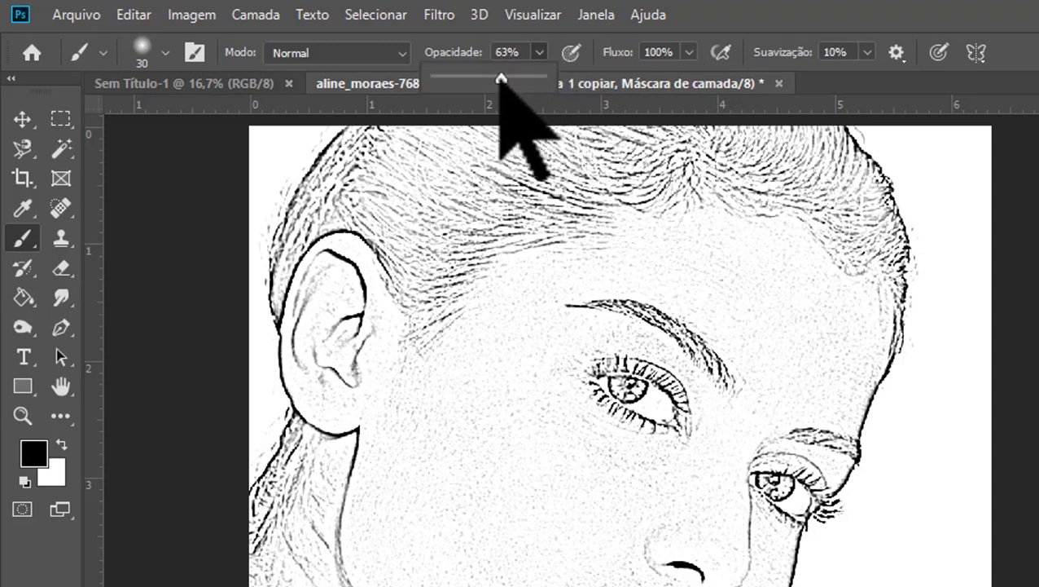
{"action": "left_click", "coordinate": [689, 51]}
{"action": "left_click_drag", "start_coordinate": [693, 78], "coordinate": [668, 79]}
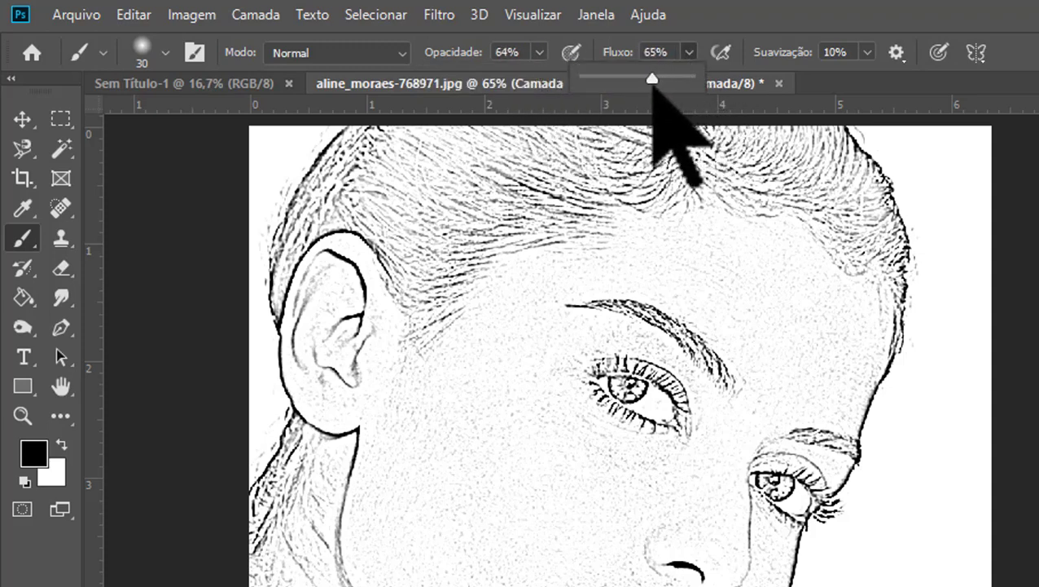
{"action": "left_click", "coordinate": [743, 41]}
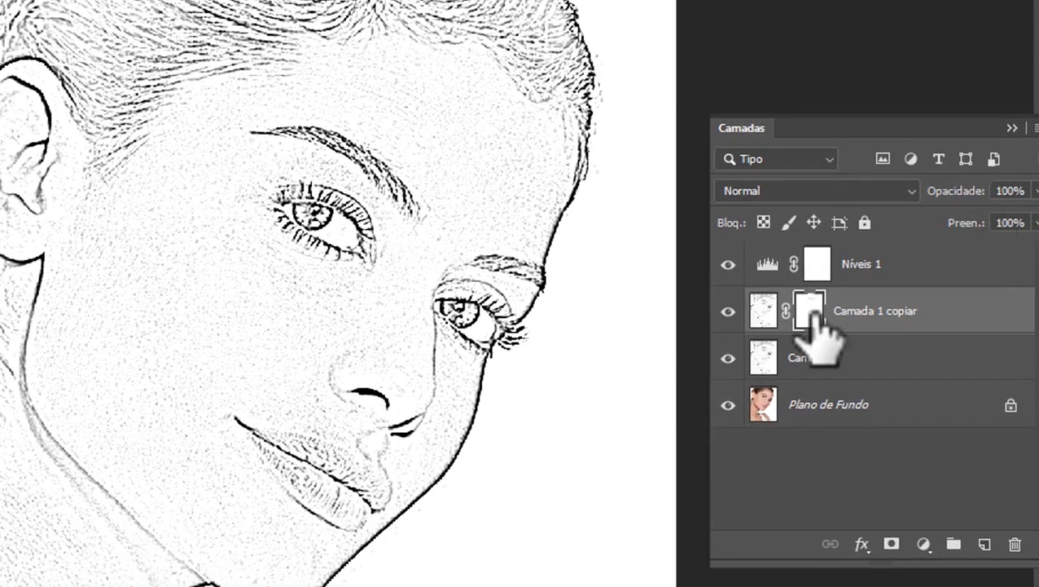
Step: Paint black on the Camada 1 copiar mask near the forehead, then select Camada 1
{"action": "left_click", "coordinate": [812, 303]}
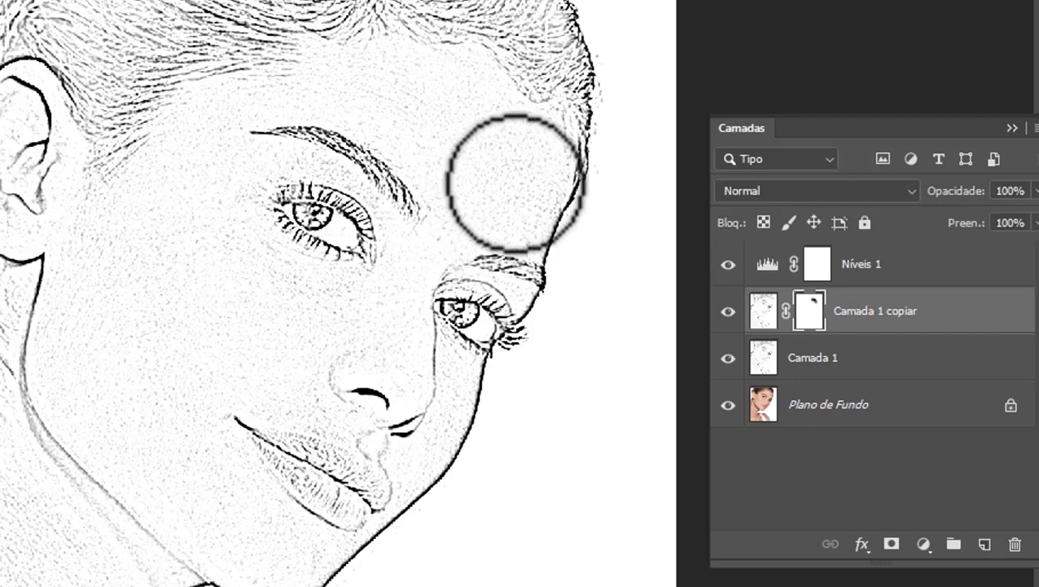
{"action": "left_click", "coordinate": [762, 354]}
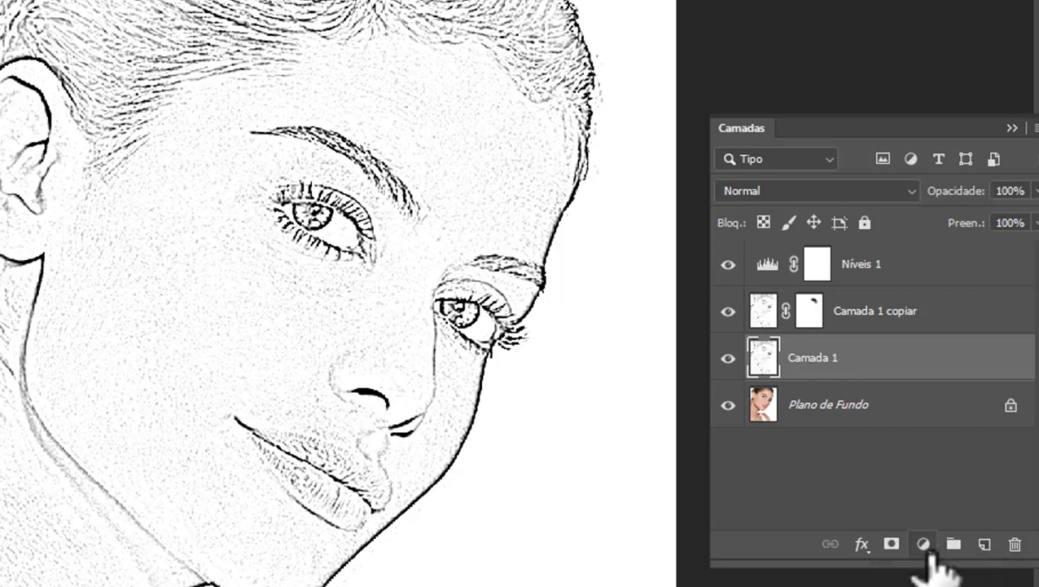
Step: Add a light gray #ededed solid colour fill layer, then reselect the Camada 1 copiar mask
{"action": "left_click", "coordinate": [927, 546]}
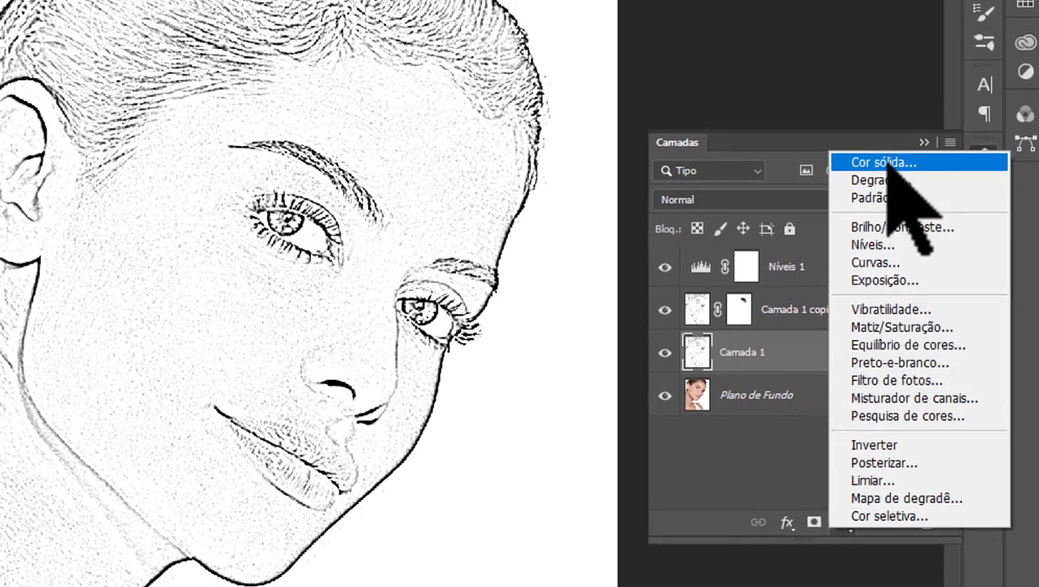
{"action": "left_click", "coordinate": [881, 175]}
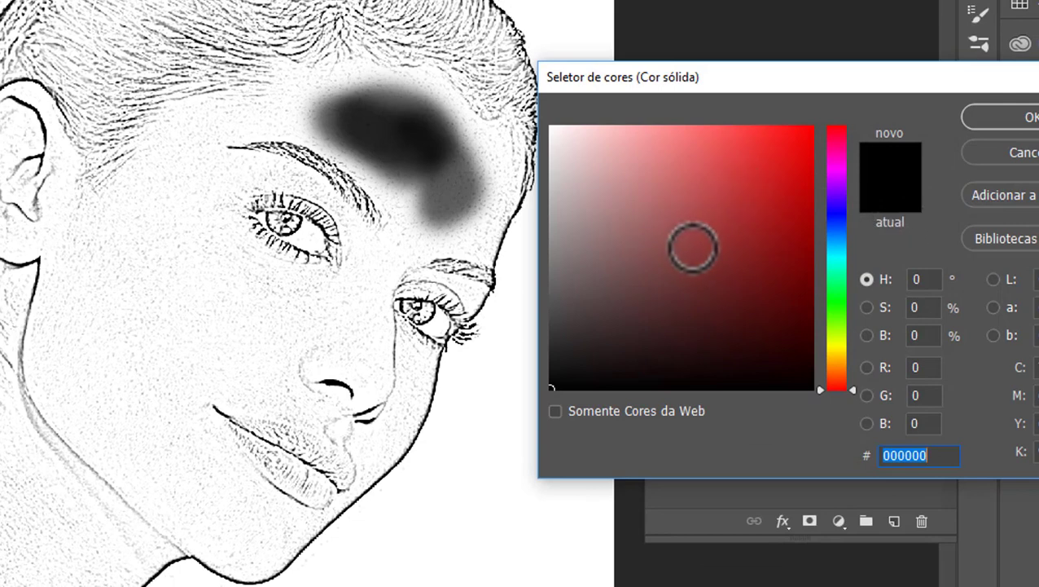
{"action": "mouse_move", "coordinate": [692, 249]}
{"action": "left_mouse_down"}
{"action": "mouse_move", "coordinate": [570, 177]}
{"action": "mouse_move", "coordinate": [544, 140]}
{"action": "mouse_move", "coordinate": [527, 200]}
{"action": "mouse_move", "coordinate": [431, 104]}
{"action": "left_mouse_up"}
{"action": "left_click", "coordinate": [996, 118]}
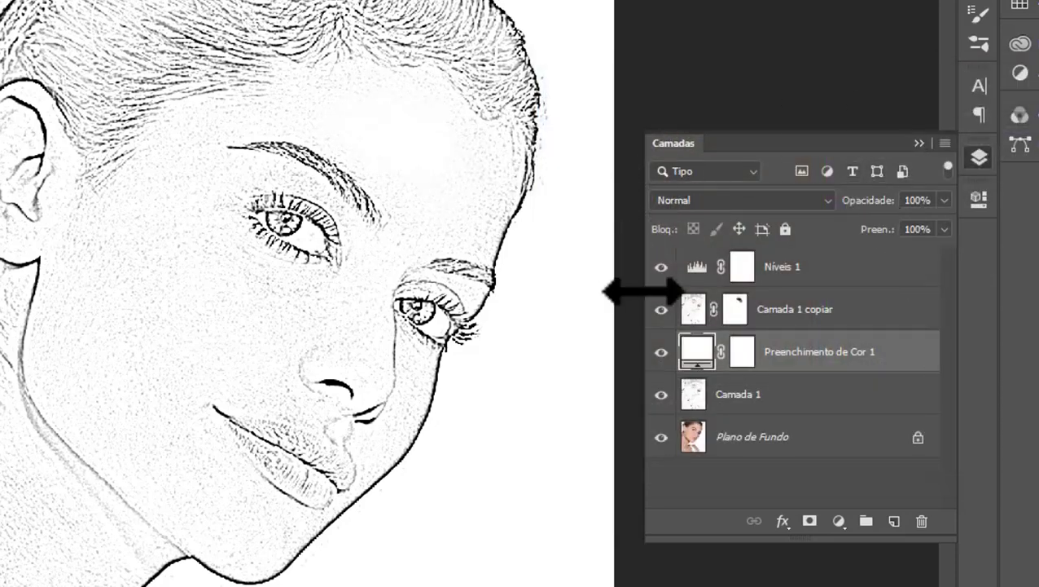
{"action": "left_click", "coordinate": [737, 304]}
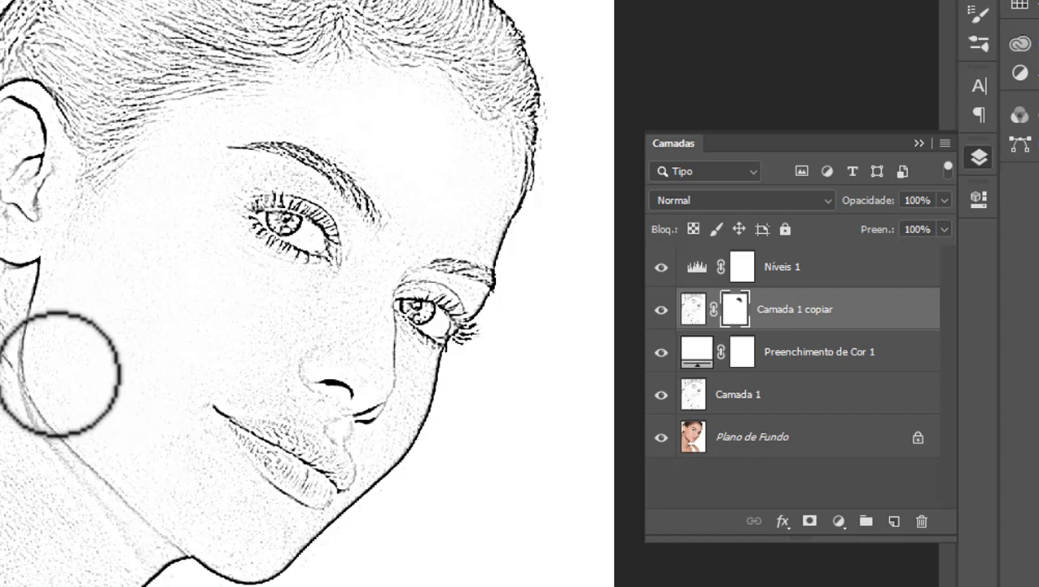
Step: Paint black on the Camada 1 copiar mask over the face, adjusting the brush size
{"action": "left_click_drag", "start_coordinate": [228, 343], "coordinate": [181, 198]}
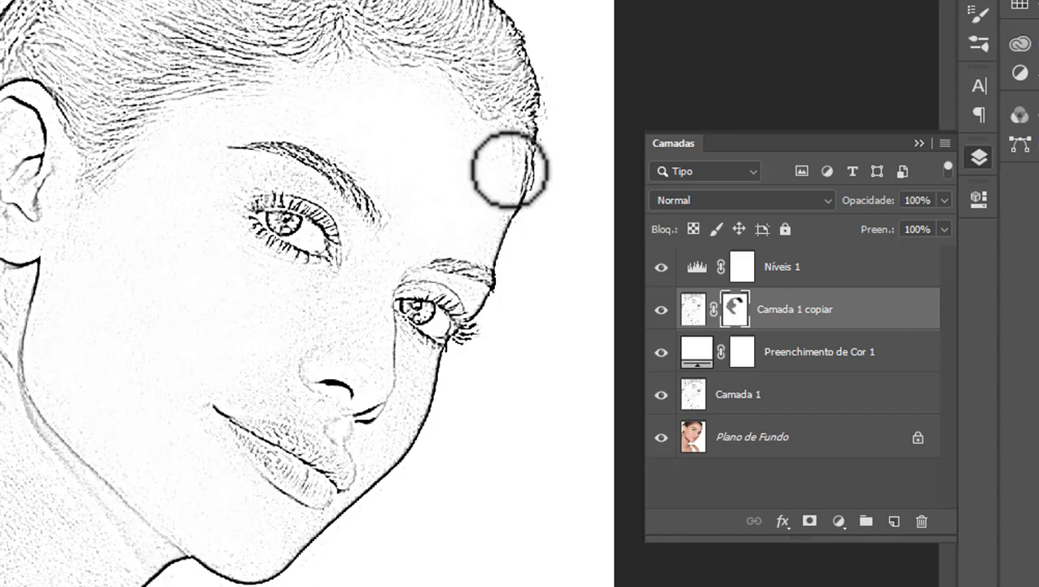
{"action": "key", "text": "bracketleft"}
{"action": "key", "text": "bracketleft"}
{"action": "key", "text": "bracketleft"}
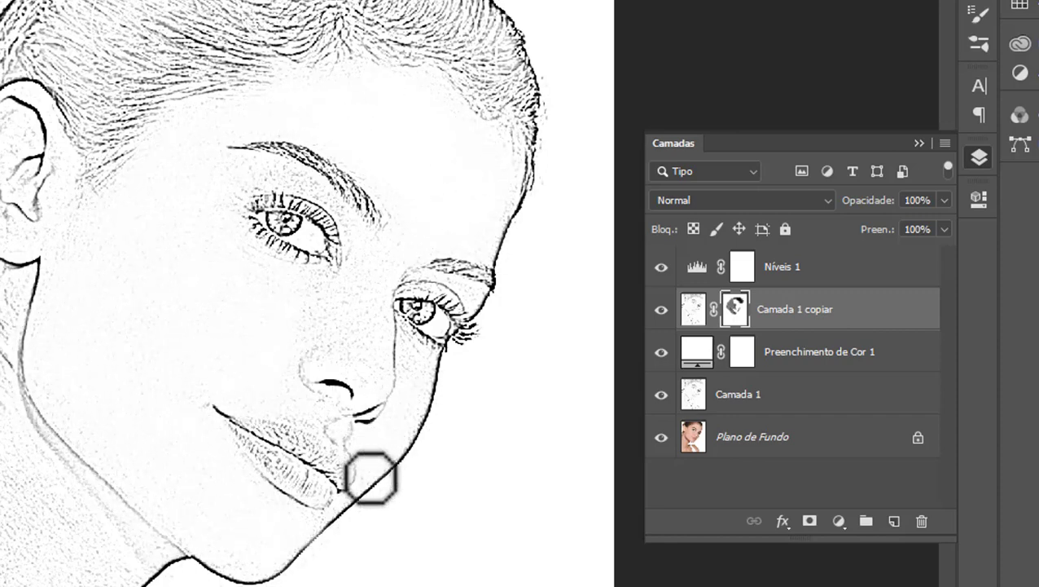
{"action": "key", "text": "bracketright"}
{"action": "key", "text": "bracketright"}
{"action": "key", "text": "bracketright"}
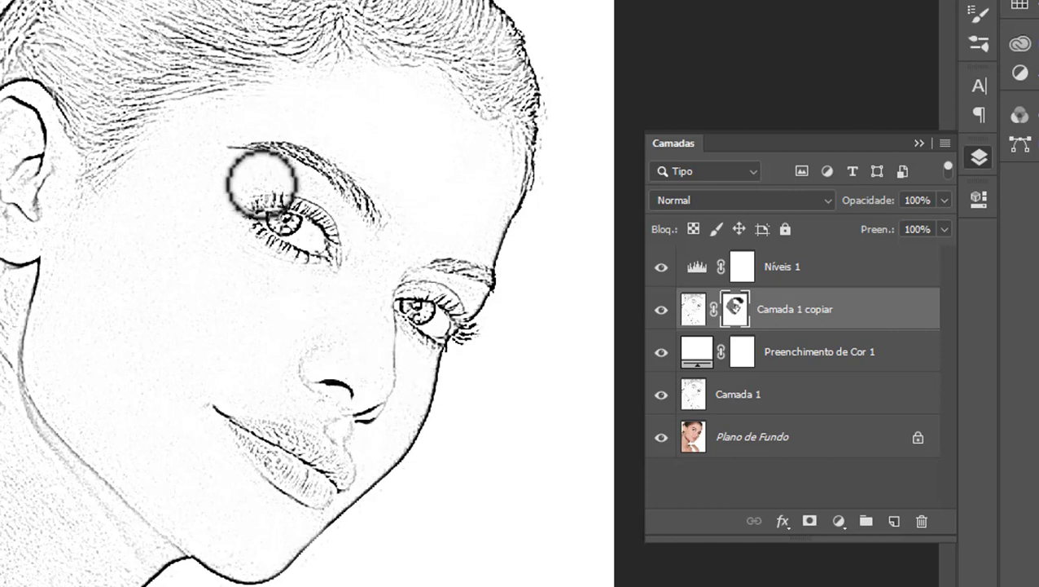
{"action": "key", "text": "bracketright"}
{"action": "key", "text": "bracketright"}
{"action": "key", "text": "bracketright"}
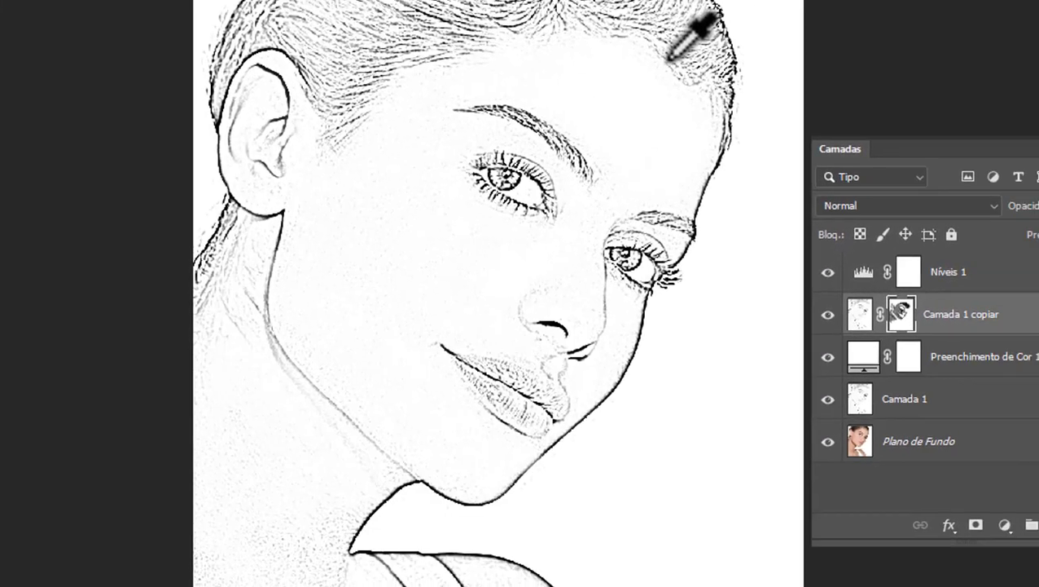
Step: Zoom out and back in to review the whole pencil sketch
{"action": "scroll", "coordinate": [460, 262], "scroll_direction": "down", "scroll_amount": 1}
{"action": "scroll", "coordinate": [458, 303], "scroll_direction": "down", "scroll_amount": 1}
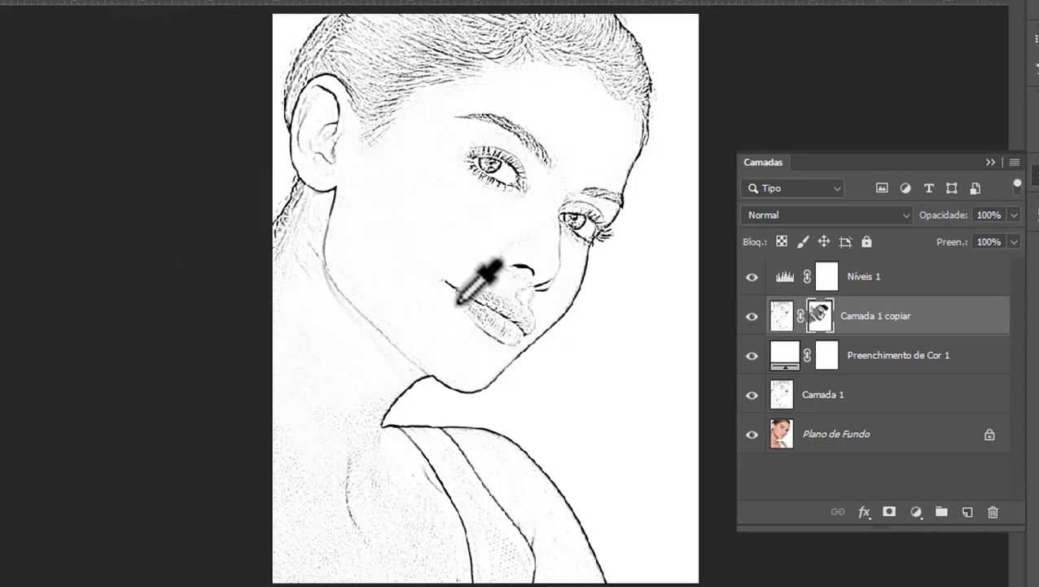
{"action": "scroll", "coordinate": [603, 37], "scroll_direction": "up", "scroll_amount": 1}
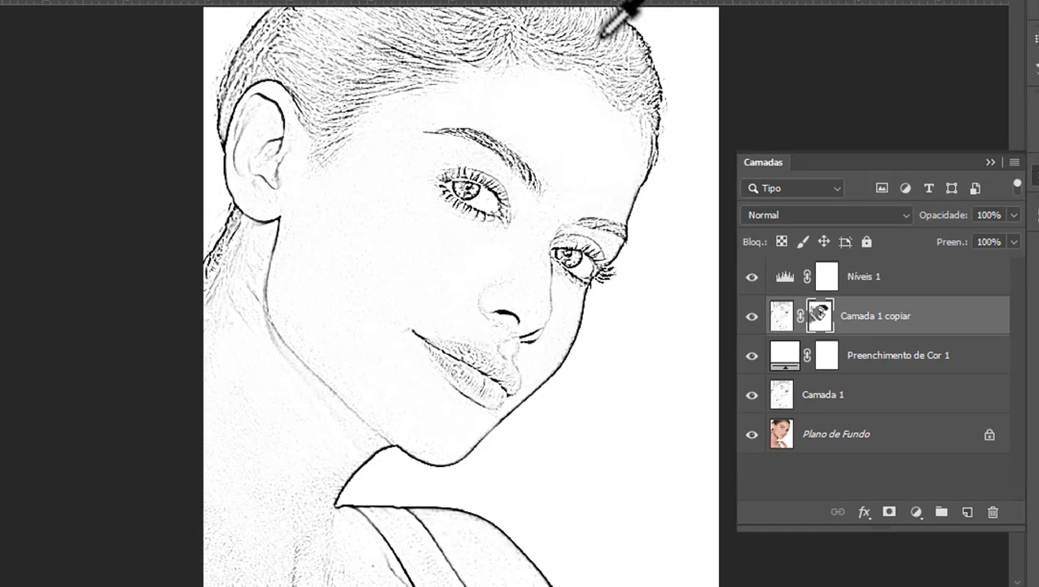
{"action": "scroll", "coordinate": [603, 36], "scroll_direction": "up", "scroll_amount": 1}
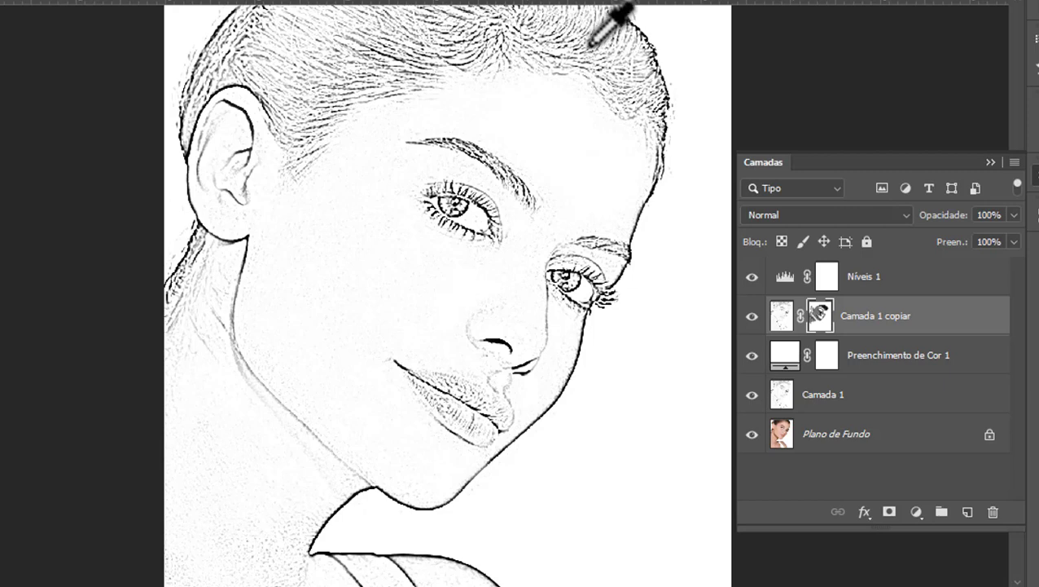
{"action": "scroll", "coordinate": [452, 300], "scroll_direction": "up", "scroll_amount": 1}
{"action": "scroll", "coordinate": [444, 306], "scroll_direction": "down", "scroll_amount": 2}
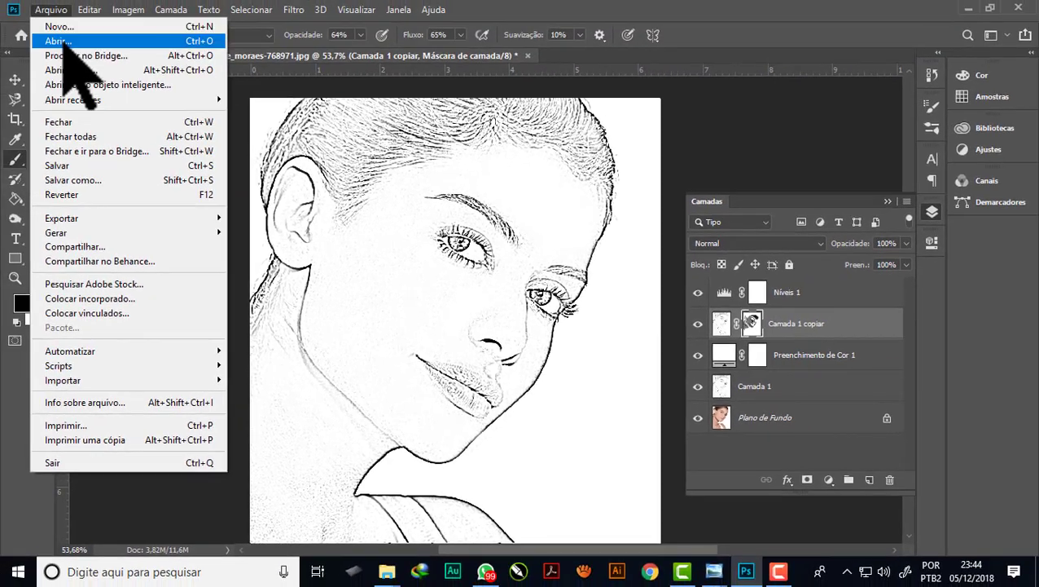
Step: Open Foto para desenho from D:\imagens\Compradas as a new document
{"action": "left_click", "coordinate": [57, 37]}
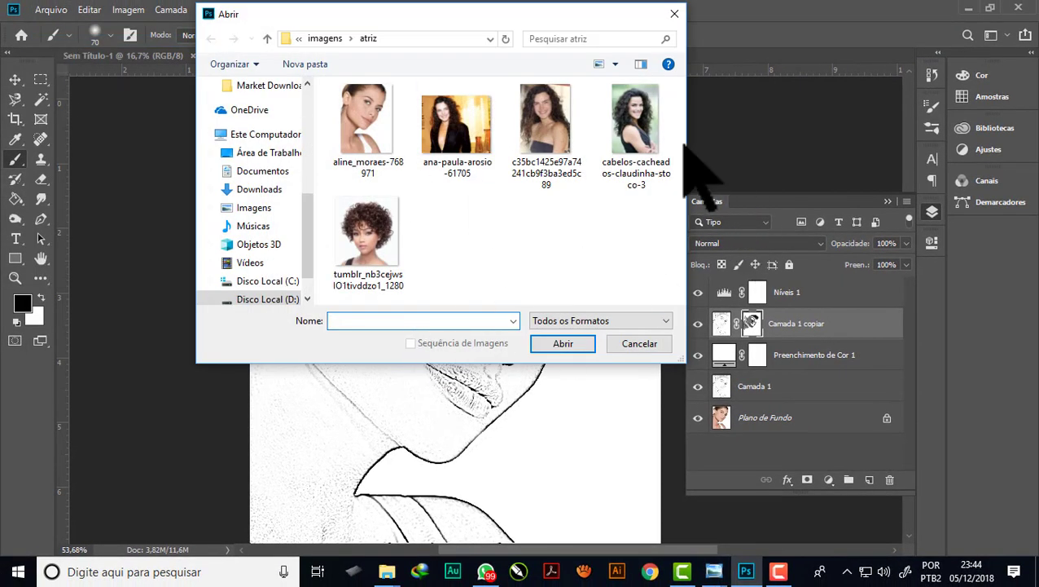
{"action": "left_click", "coordinate": [267, 39]}
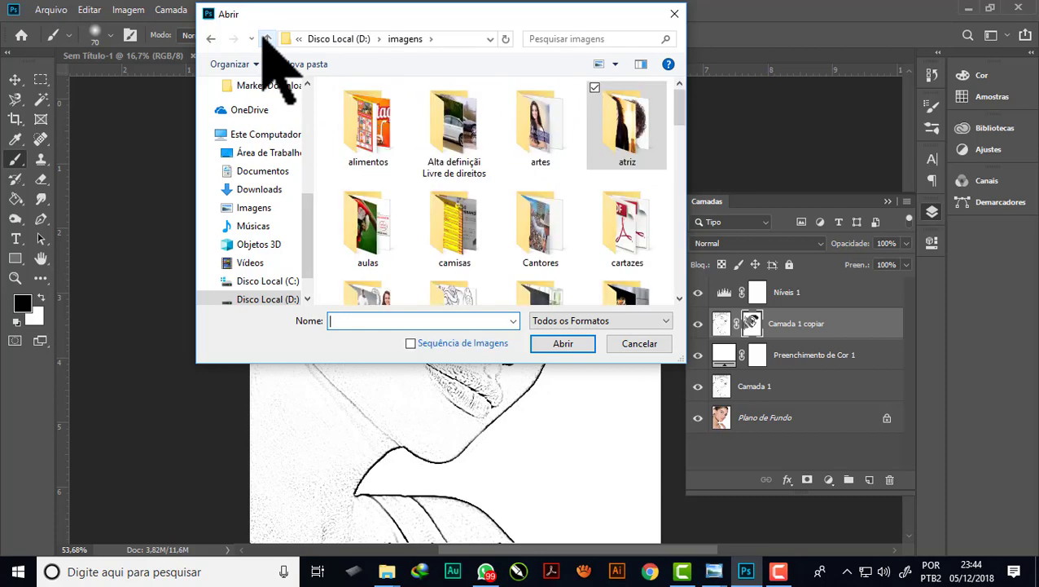
{"action": "left_click_drag", "start_coordinate": [680, 106], "coordinate": [680, 176]}
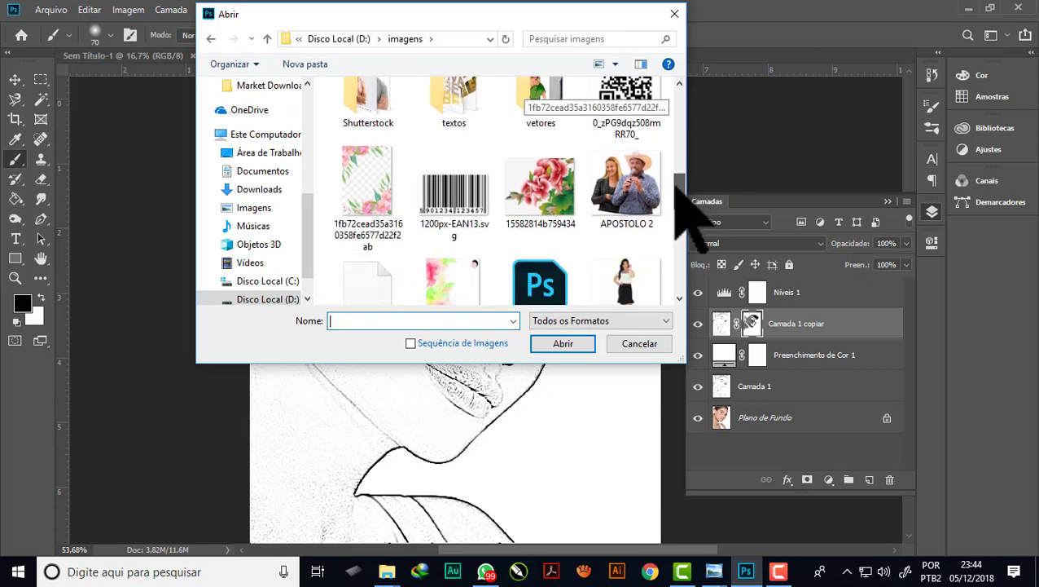
{"action": "mouse_move", "coordinate": [676, 174]}
{"action": "left_mouse_down"}
{"action": "mouse_move", "coordinate": [656, 283]}
{"action": "mouse_move", "coordinate": [697, 104]}
{"action": "left_mouse_up"}
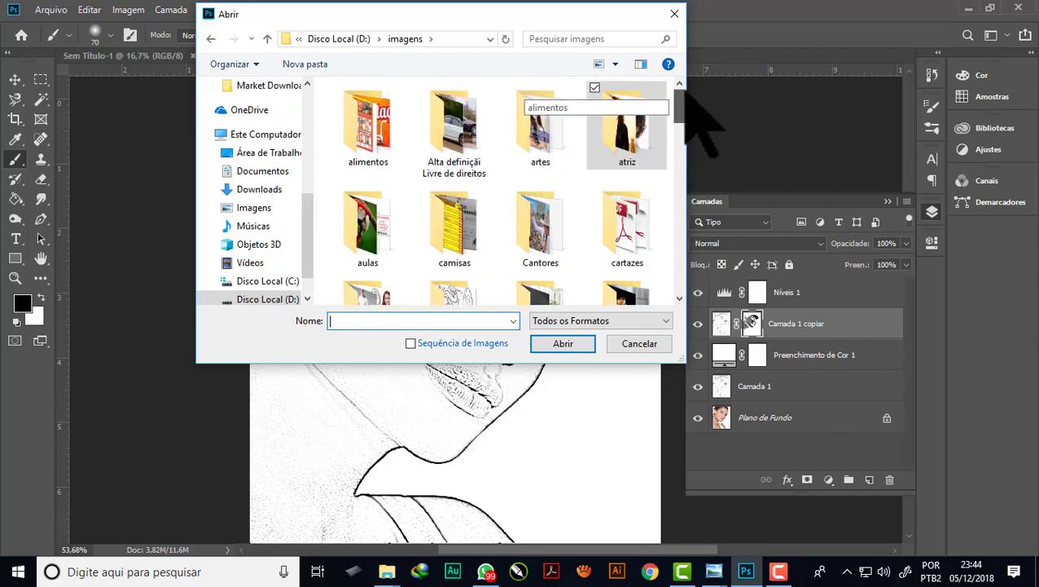
{"action": "left_click", "coordinate": [267, 39]}
{"action": "mouse_move", "coordinate": [675, 131]}
{"action": "left_mouse_down"}
{"action": "mouse_move", "coordinate": [674, 285]}
{"action": "mouse_move", "coordinate": [708, 139]}
{"action": "mouse_move", "coordinate": [696, 86]}
{"action": "left_mouse_up"}
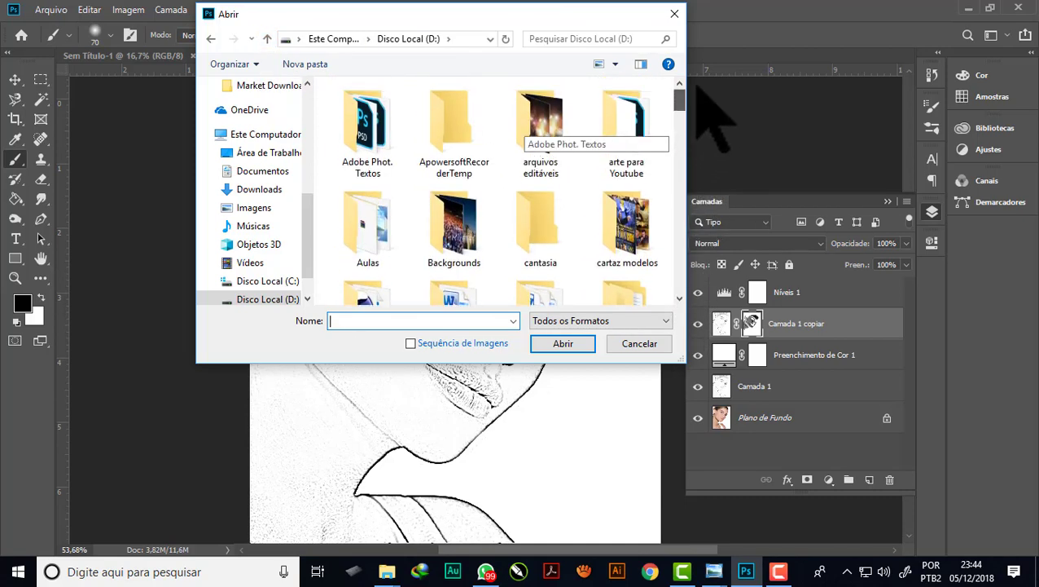
{"action": "left_click", "coordinate": [210, 38]}
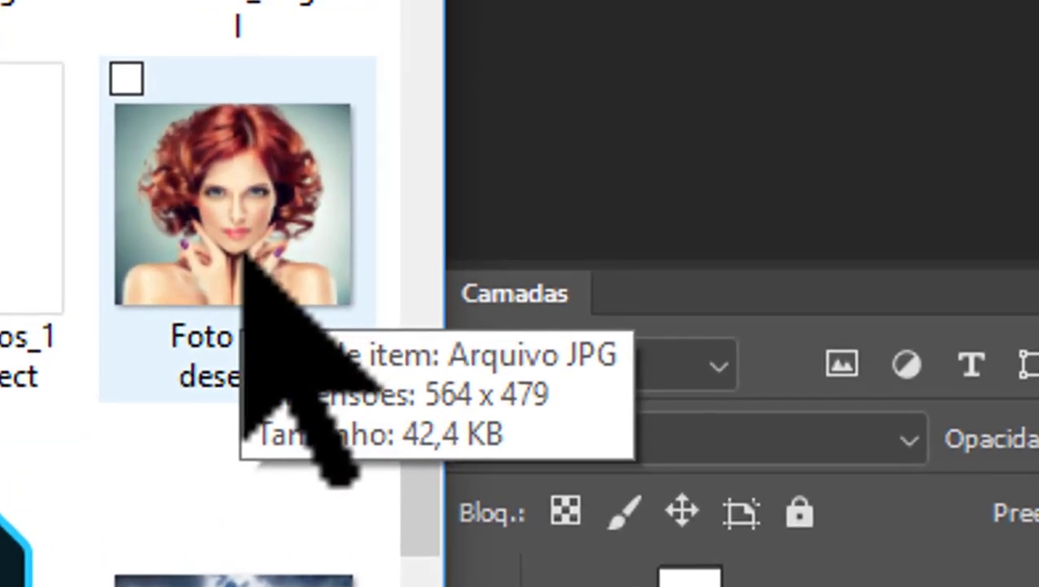
{"action": "left_click", "coordinate": [244, 259]}
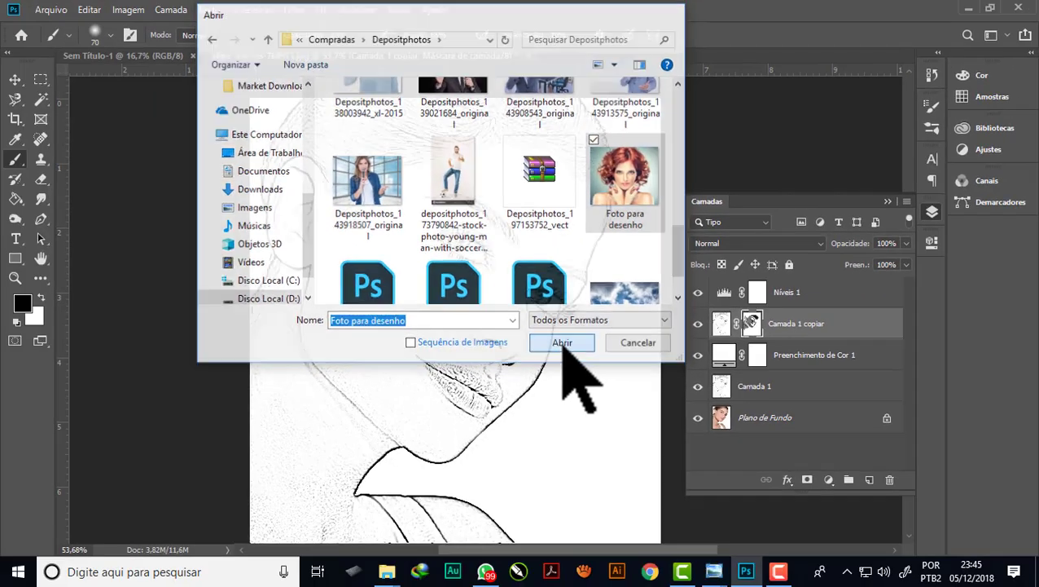
{"action": "left_click", "coordinate": [554, 341]}
Step: Duplicate the Foto para desenho background onto a new layer, Camada 1
{"action": "scroll", "coordinate": [594, 387], "scroll_direction": "up", "scroll_amount": 2, "text": "alt"}
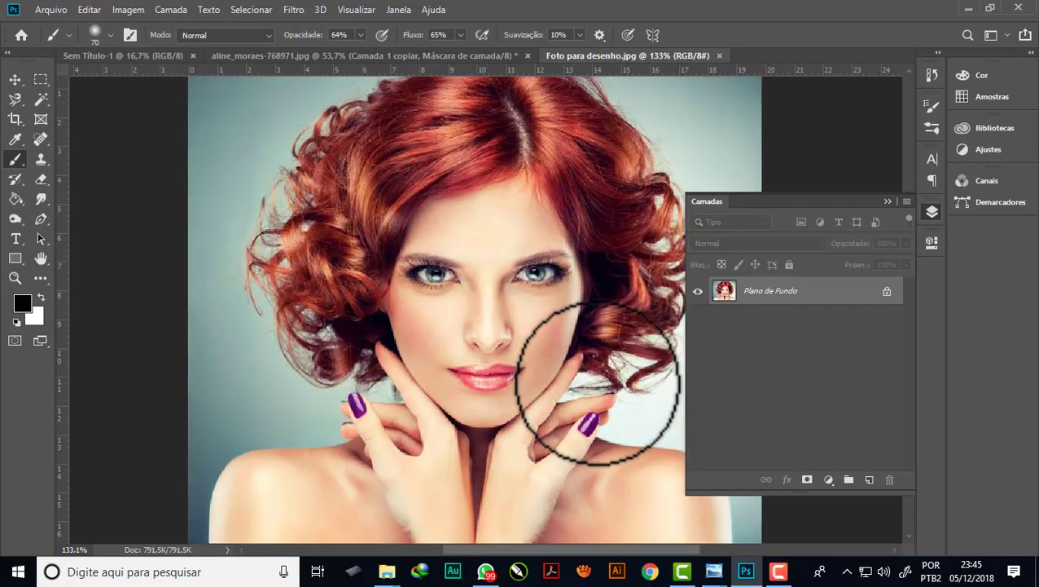
{"action": "scroll", "coordinate": [591, 389], "scroll_direction": "up", "scroll_amount": 2, "text": "alt"}
{"action": "scroll", "coordinate": [568, 293], "scroll_direction": "up", "scroll_amount": 2, "text": "alt"}
{"action": "scroll", "coordinate": [554, 307], "scroll_direction": "down", "scroll_amount": 2, "text": "alt"}
{"action": "scroll", "coordinate": [440, 269], "scroll_direction": "down", "scroll_amount": 2, "text": "alt"}
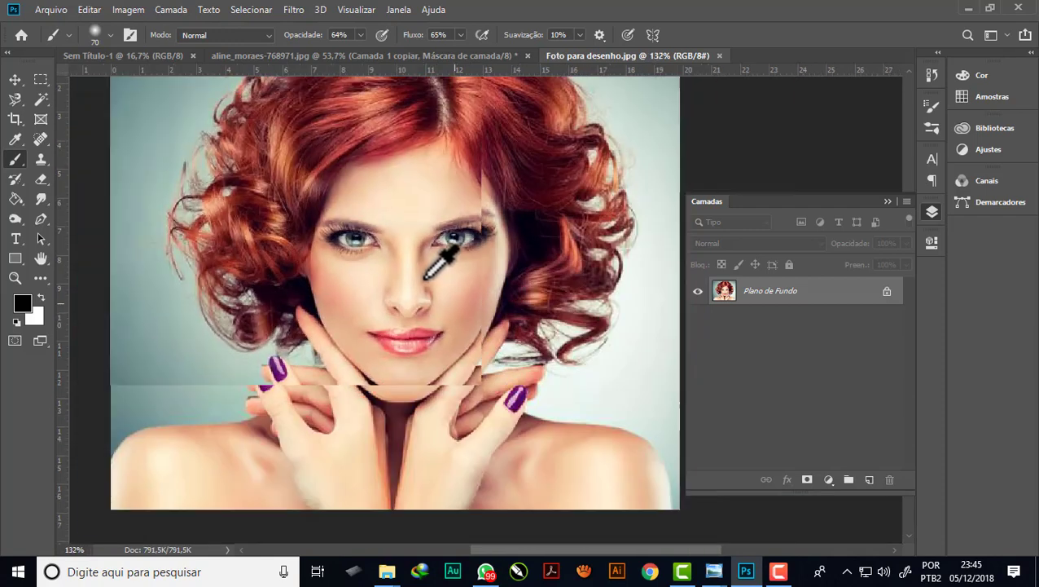
{"action": "scroll", "coordinate": [429, 269], "scroll_direction": "down", "scroll_amount": 2, "text": "alt"}
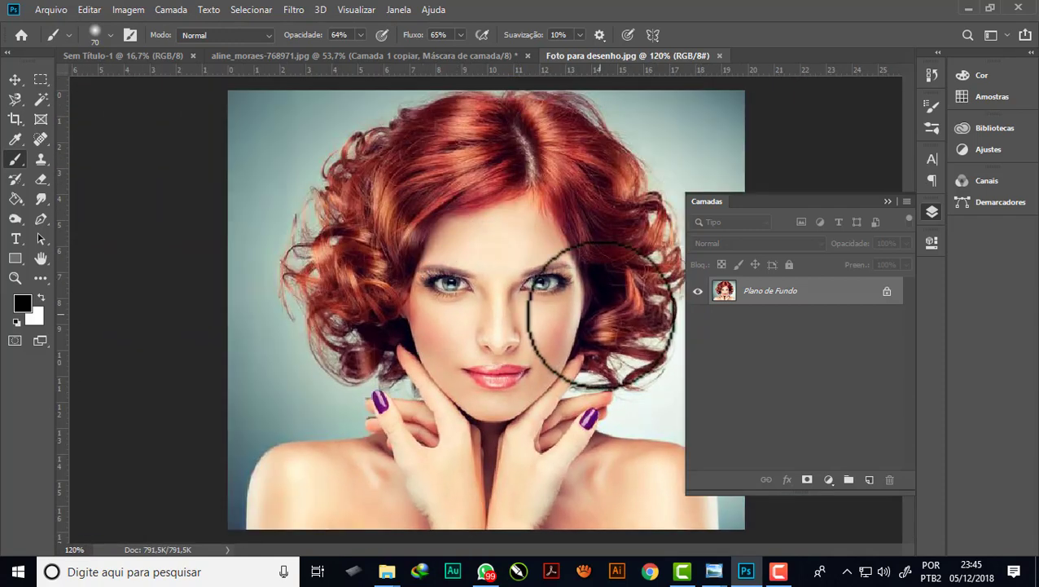
{"action": "key", "text": "ctrl+j"}
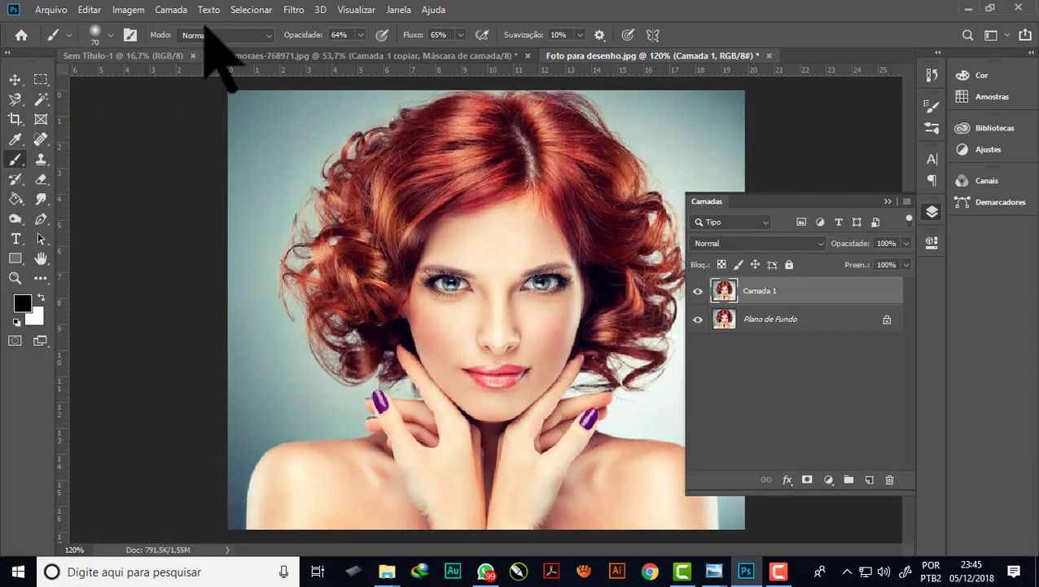
{"action": "left_click", "coordinate": [292, 10]}
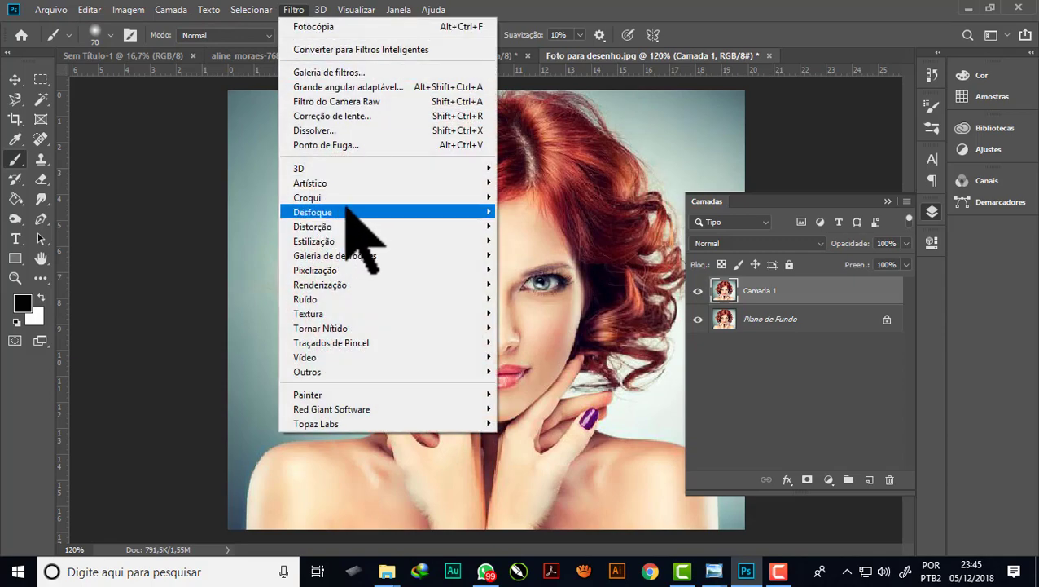
{"action": "mouse_move", "coordinate": [383, 197]}
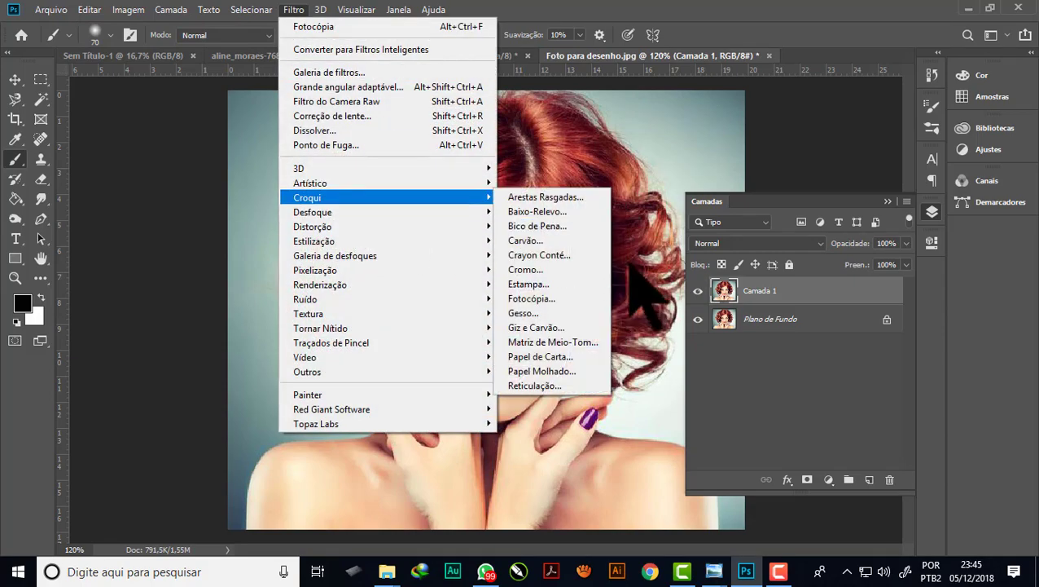
Step: Preview the Fotocópia sketch filter at 200% with Detalhe 2 and Escuro 9
{"action": "left_click", "coordinate": [562, 298]}
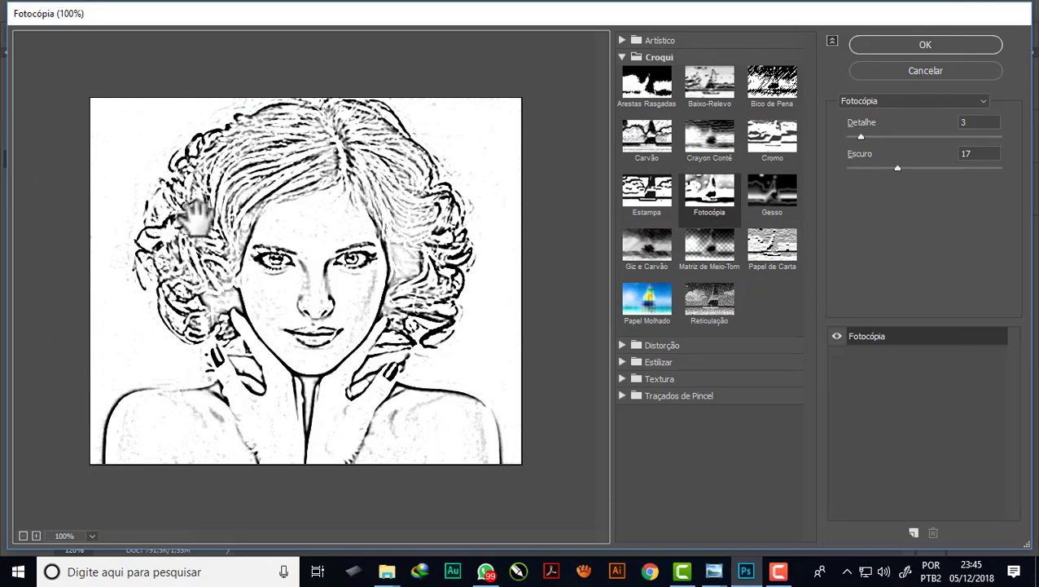
{"action": "key", "text": "ctrl+plus"}
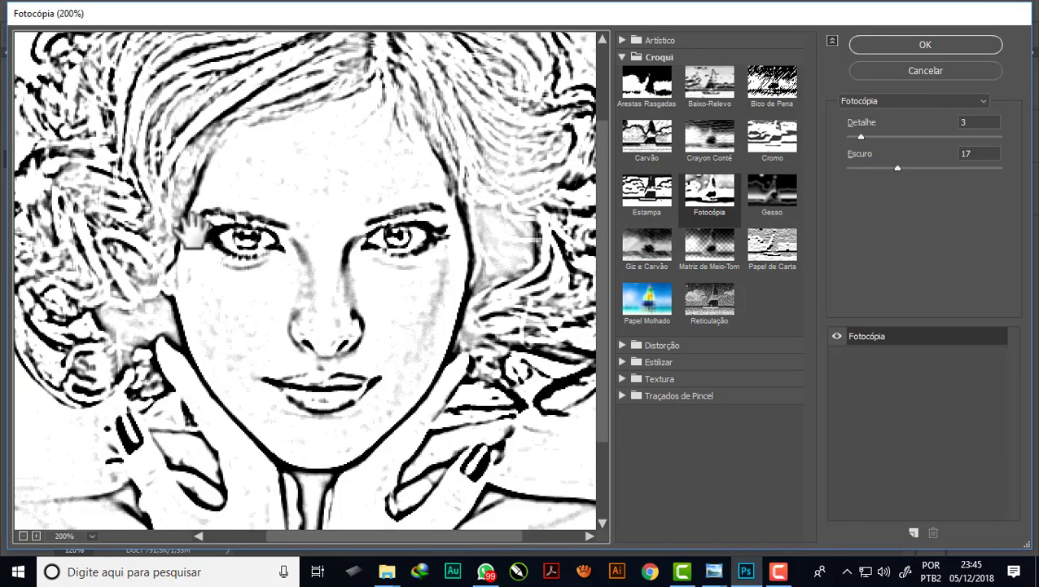
{"action": "left_click_drag", "start_coordinate": [862, 137], "coordinate": [856, 138]}
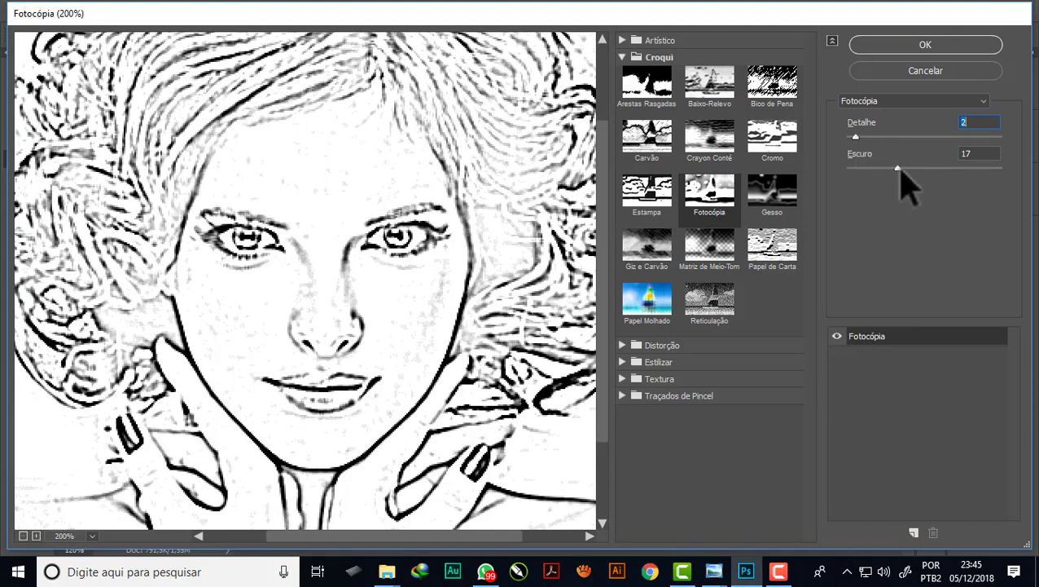
{"action": "mouse_move", "coordinate": [898, 170]}
{"action": "left_mouse_down"}
{"action": "mouse_move", "coordinate": [862, 169]}
{"action": "mouse_move", "coordinate": [875, 169]}
{"action": "left_mouse_up"}
{"action": "scroll", "coordinate": [299, 207], "scroll_direction": "down", "scroll_amount": 1}
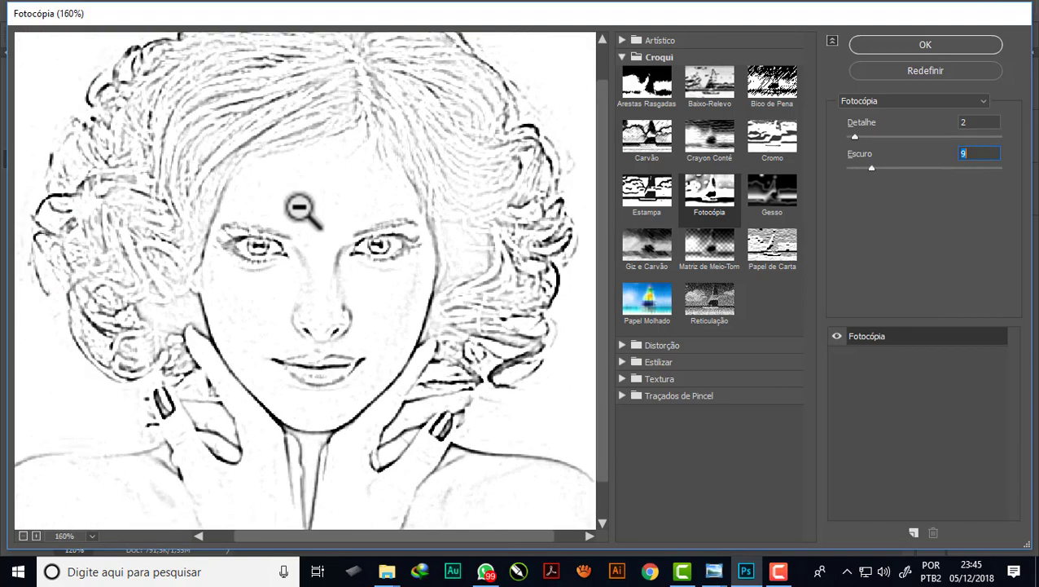
{"action": "scroll", "coordinate": [302, 156], "scroll_direction": "down", "scroll_amount": 1}
{"action": "scroll", "coordinate": [313, 307], "scroll_direction": "up", "scroll_amount": 1}
{"action": "scroll", "coordinate": [410, 165], "scroll_direction": "up", "scroll_amount": 2}
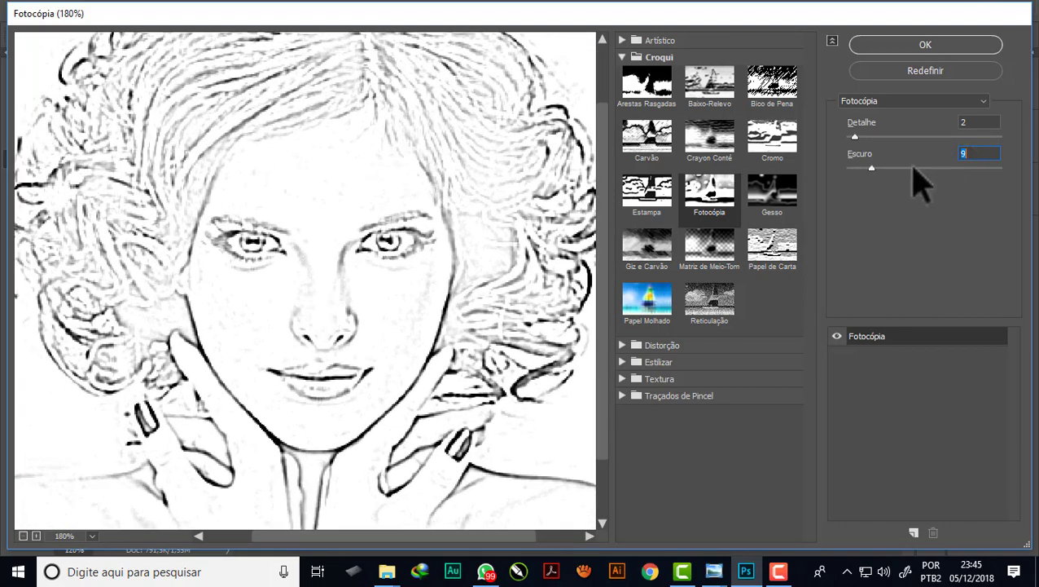
Step: Apply the Fotocópia filter to Camada 1, inspect the line art, and collapse the Layers panel
{"action": "left_click", "coordinate": [928, 46]}
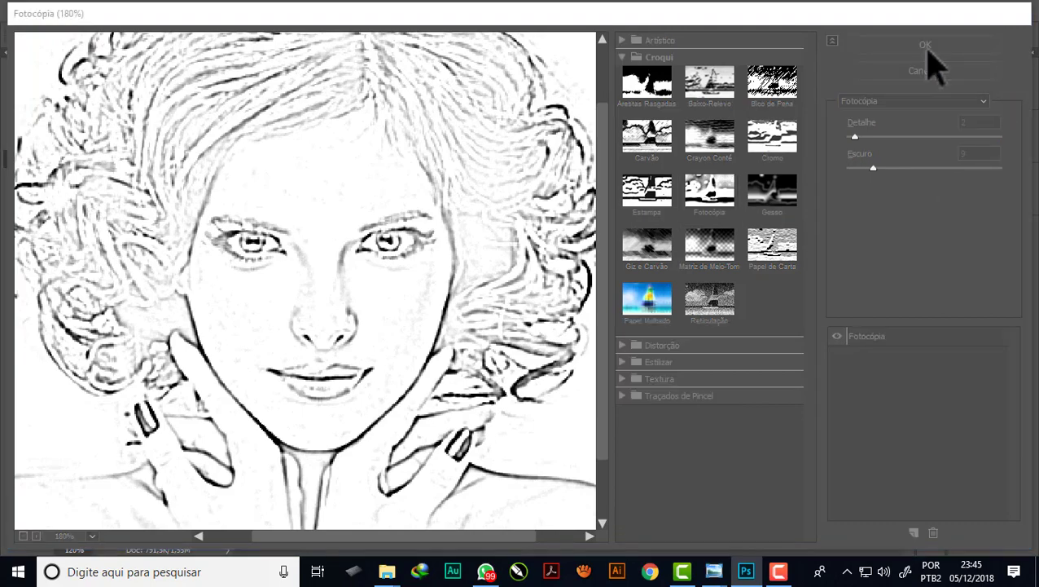
{"action": "scroll", "coordinate": [611, 346], "scroll_direction": "up", "scroll_amount": 1}
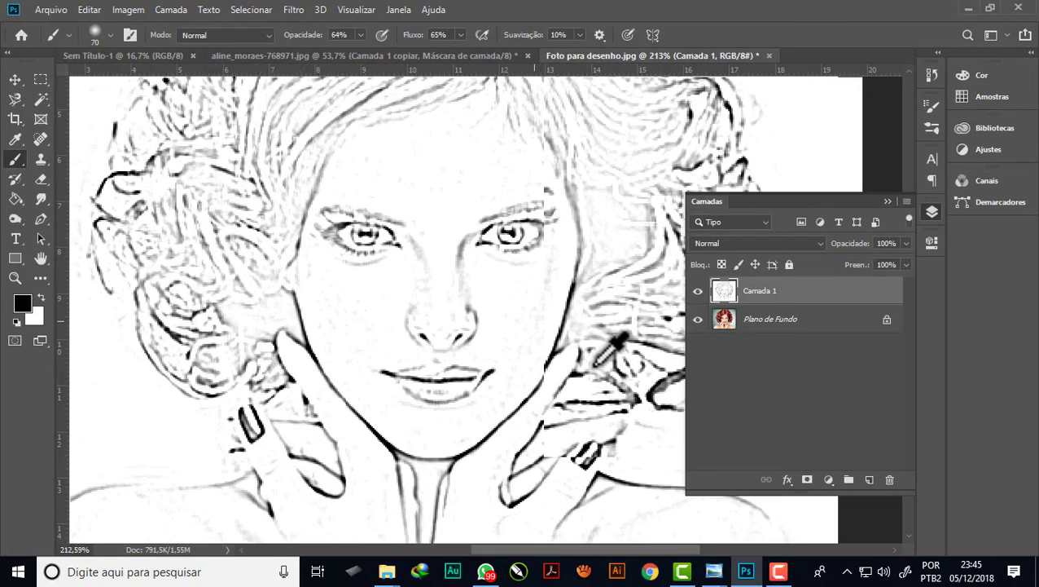
{"action": "scroll", "coordinate": [440, 346], "scroll_direction": "up", "scroll_amount": 1}
{"action": "scroll", "coordinate": [450, 204], "scroll_direction": "down", "scroll_amount": 2}
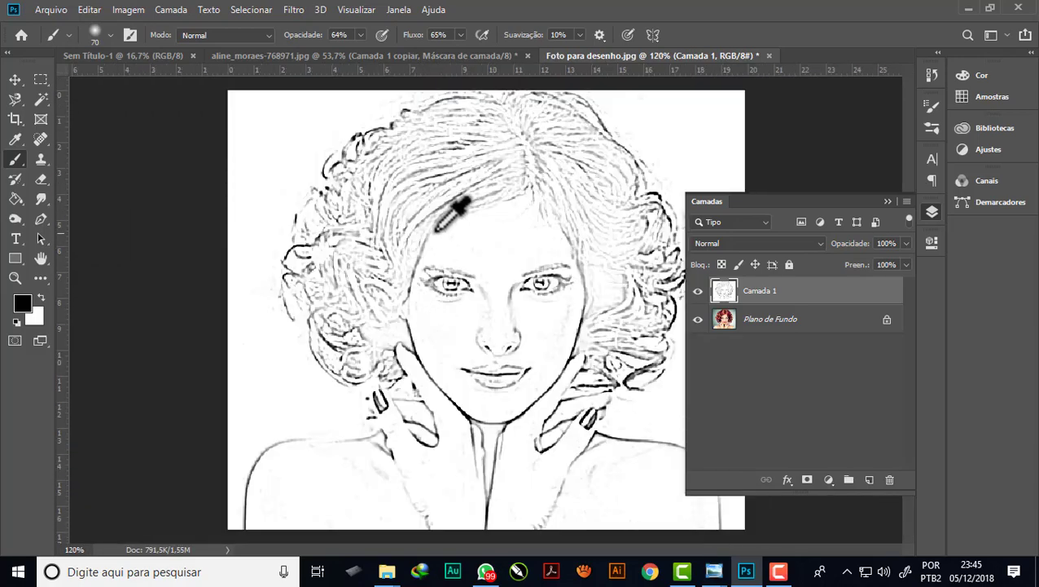
{"action": "scroll", "coordinate": [552, 224], "scroll_direction": "up", "scroll_amount": 1}
{"action": "scroll", "coordinate": [638, 417], "scroll_direction": "up", "scroll_amount": 1}
{"action": "scroll", "coordinate": [634, 420], "scroll_direction": "up", "scroll_amount": 1}
{"action": "scroll", "coordinate": [617, 440], "scroll_direction": "up", "scroll_amount": 1}
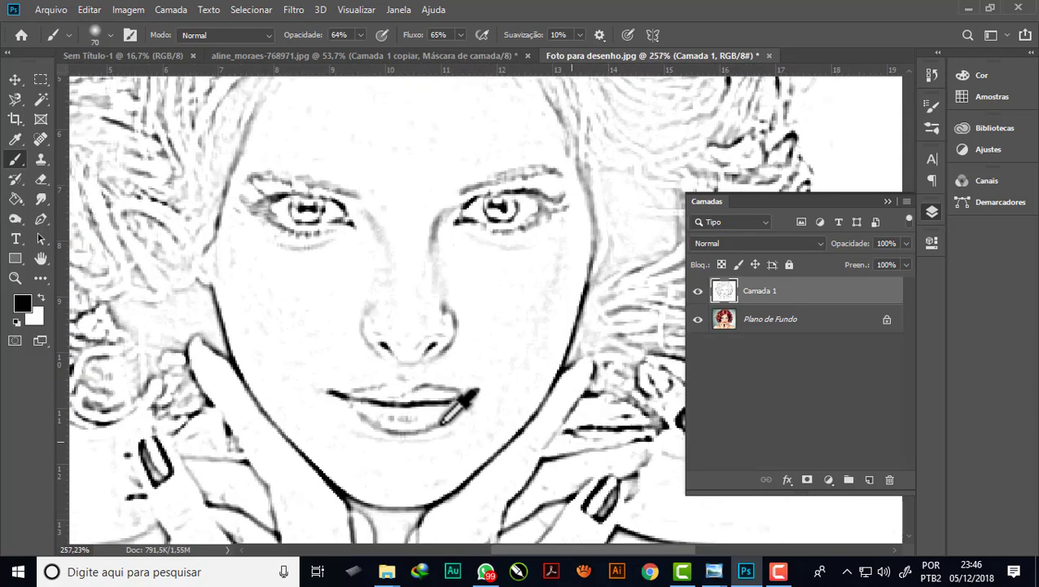
{"action": "scroll", "coordinate": [329, 381], "scroll_direction": "down", "scroll_amount": 2}
{"action": "scroll", "coordinate": [476, 283], "scroll_direction": "up", "scroll_amount": 1}
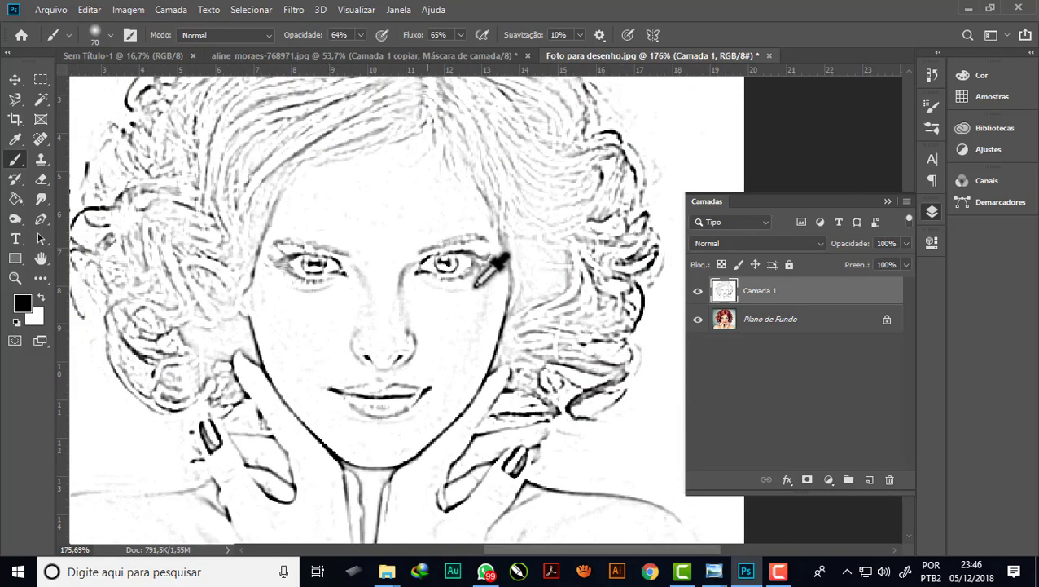
{"action": "scroll", "coordinate": [440, 281], "scroll_direction": "down", "scroll_amount": 1}
{"action": "scroll", "coordinate": [400, 326], "scroll_direction": "down", "scroll_amount": 2}
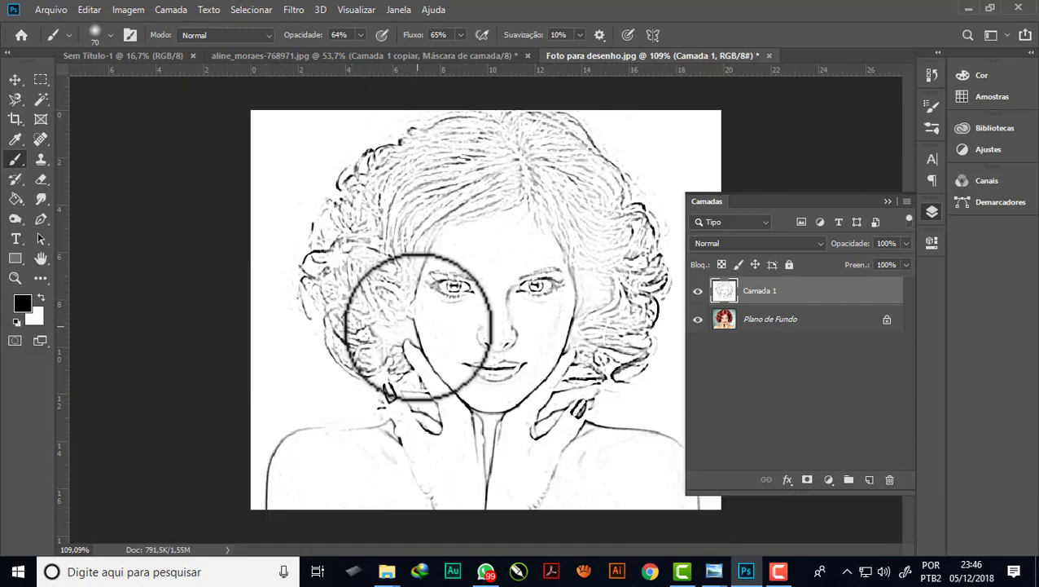
{"action": "scroll", "coordinate": [488, 318], "scroll_direction": "up", "scroll_amount": 1}
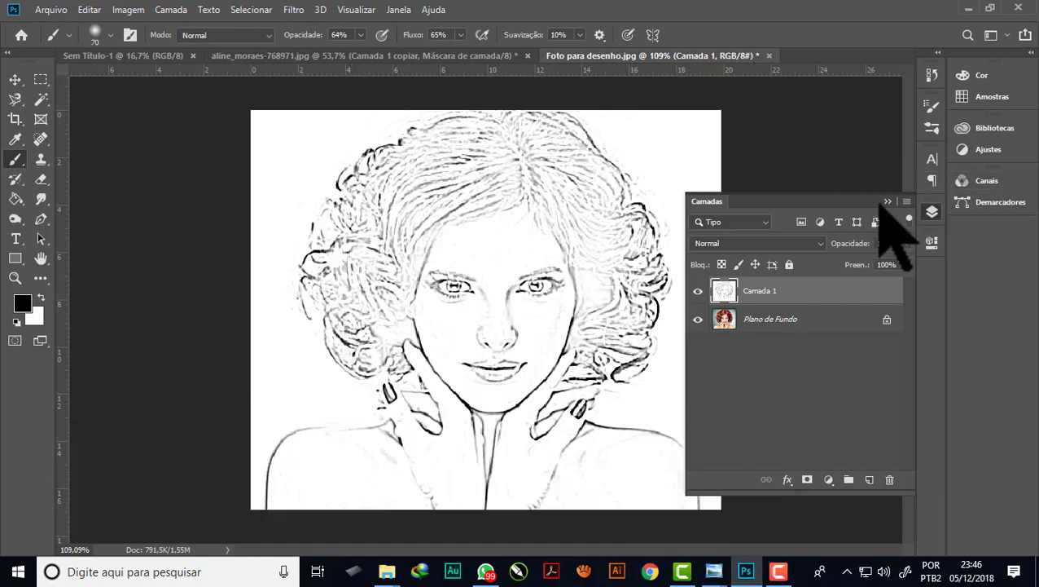
{"action": "left_click", "coordinate": [888, 202]}
{"action": "scroll", "coordinate": [629, 298], "scroll_direction": "up", "scroll_amount": 1}
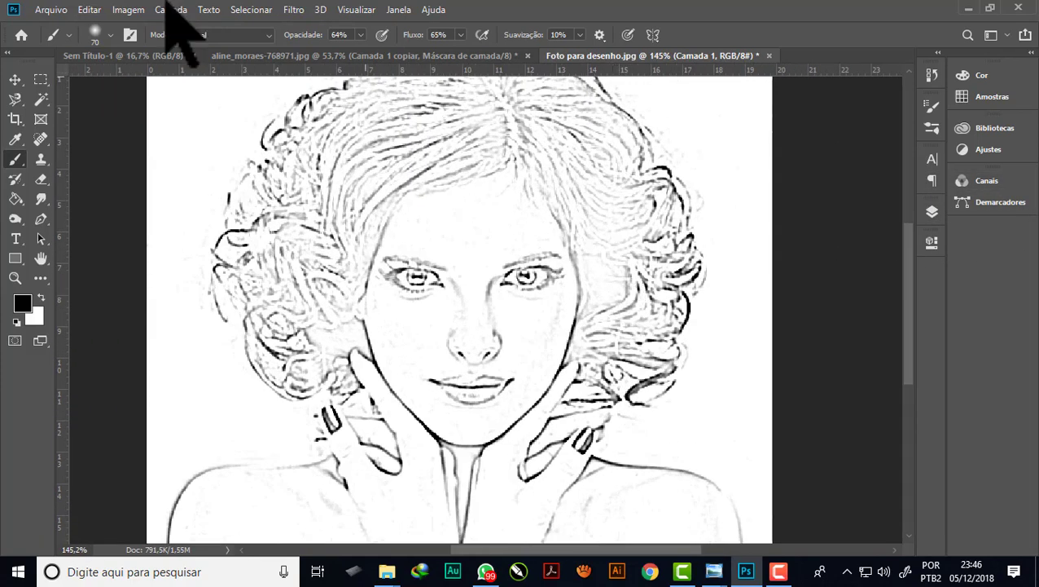
Step: Open AdobeStock_63356231-min.jpeg from the Compradas folder as a new document
{"action": "left_click", "coordinate": [39, 11]}
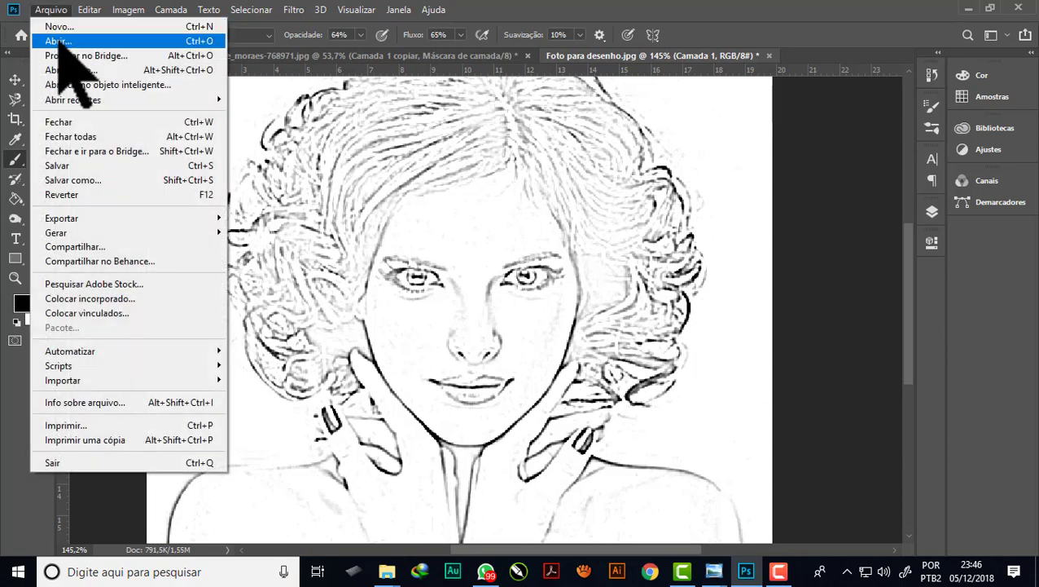
{"action": "left_click", "coordinate": [61, 40]}
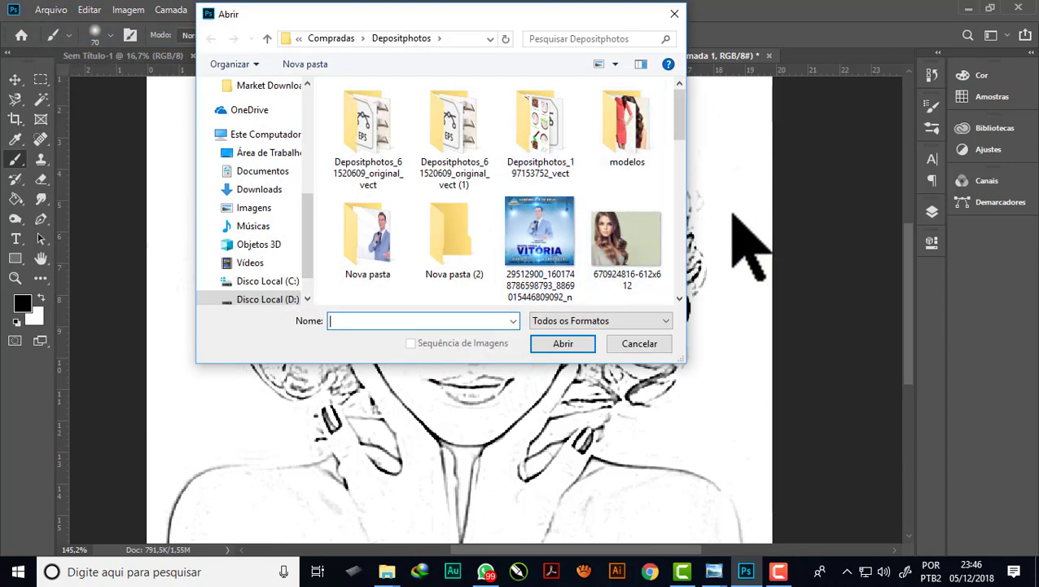
{"action": "mouse_move", "coordinate": [679, 108]}
{"action": "left_mouse_down"}
{"action": "mouse_move", "coordinate": [688, 255]}
{"action": "mouse_move", "coordinate": [685, 138]}
{"action": "left_mouse_up"}
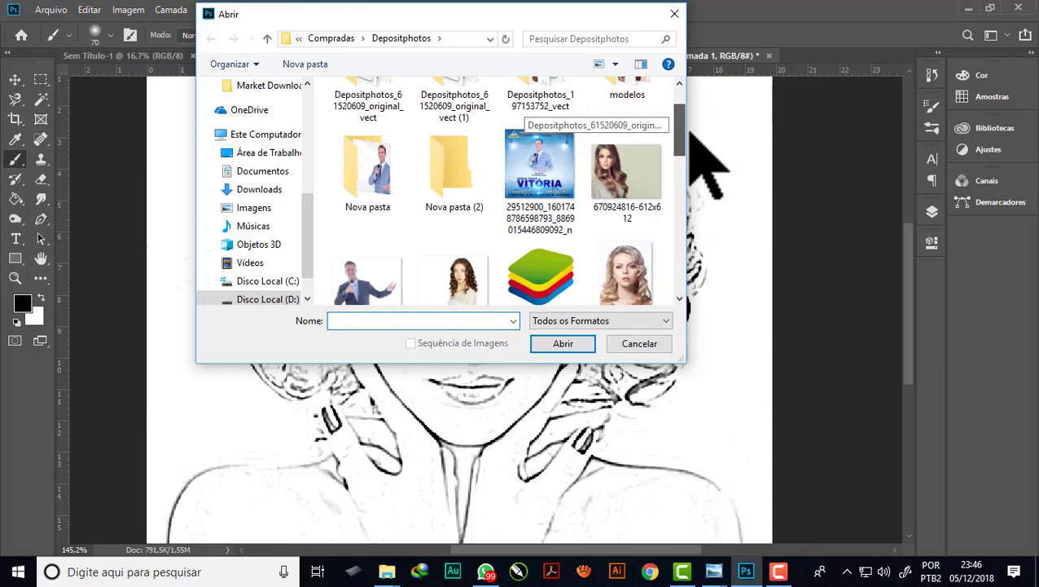
{"action": "left_click", "coordinate": [267, 38]}
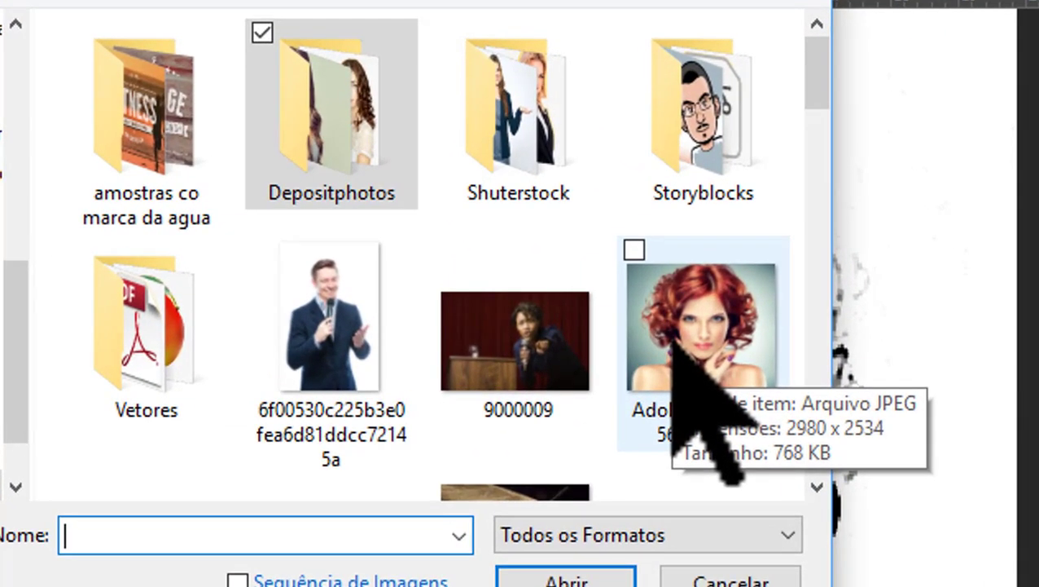
{"action": "left_click", "coordinate": [674, 342]}
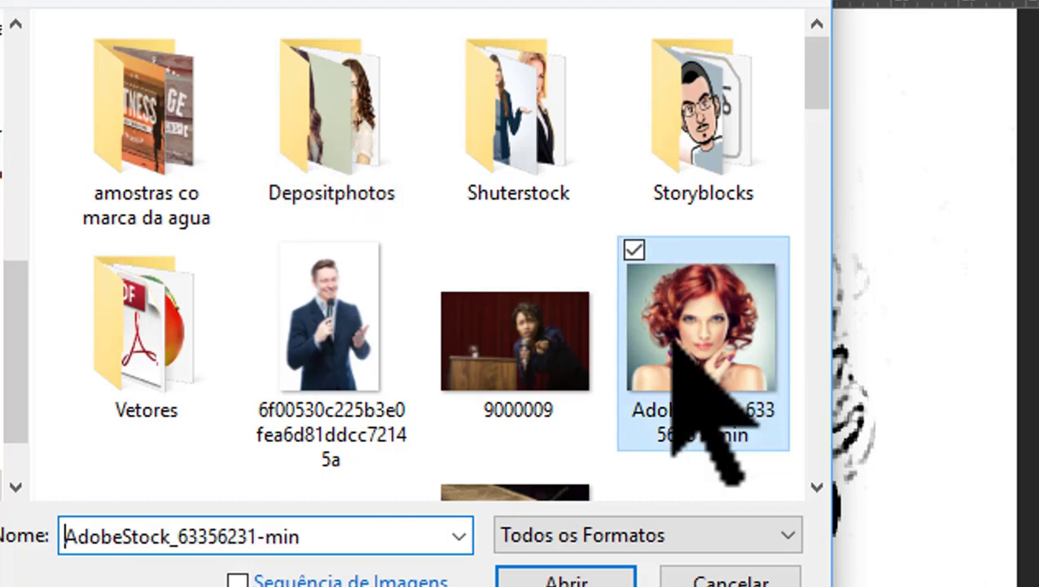
{"action": "double_click", "coordinate": [673, 342]}
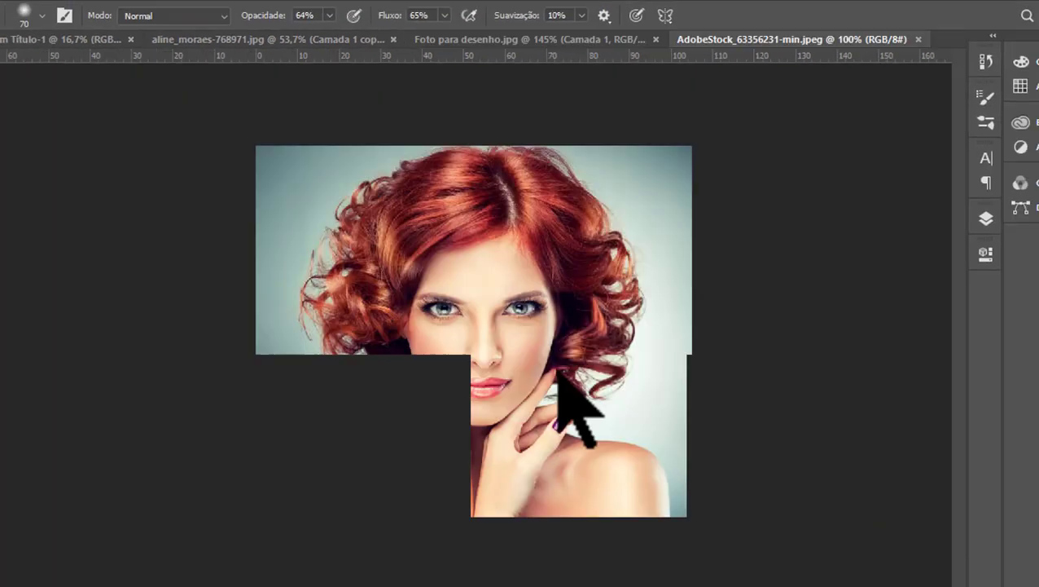
Step: Zoom in to examine the eyes and lips, zoom back out, and show the Layers panel
{"action": "scroll", "coordinate": [560, 344], "scroll_direction": "up", "scroll_amount": 2}
{"action": "scroll", "coordinate": [554, 326], "scroll_direction": "up", "scroll_amount": 2}
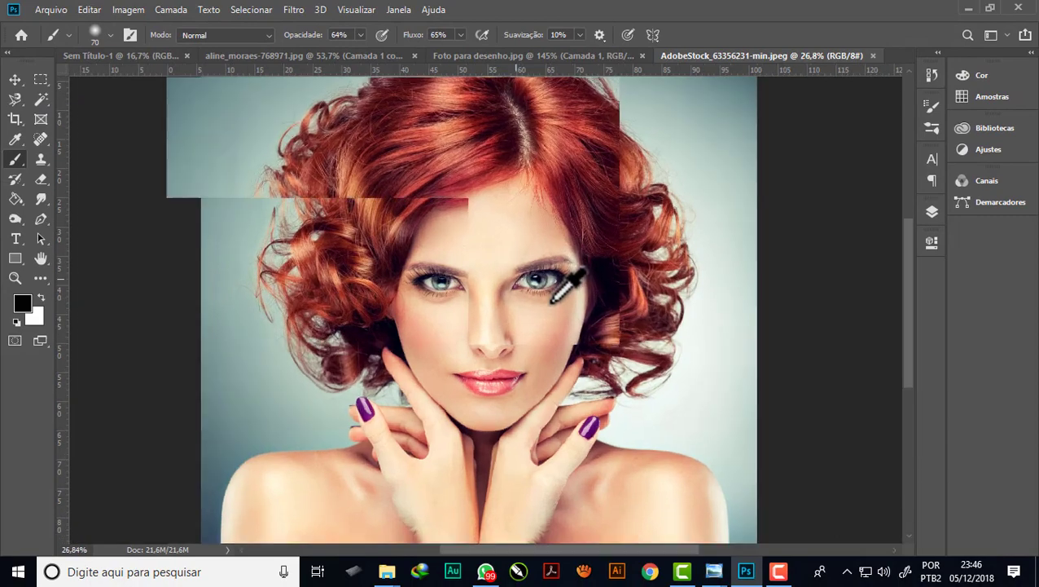
{"action": "scroll", "coordinate": [548, 313], "scroll_direction": "up", "scroll_amount": 2}
{"action": "scroll", "coordinate": [542, 289], "scroll_direction": "up", "scroll_amount": 2}
{"action": "scroll", "coordinate": [547, 269], "scroll_direction": "up", "scroll_amount": 2}
{"action": "scroll", "coordinate": [550, 269], "scroll_direction": "up", "scroll_amount": 2}
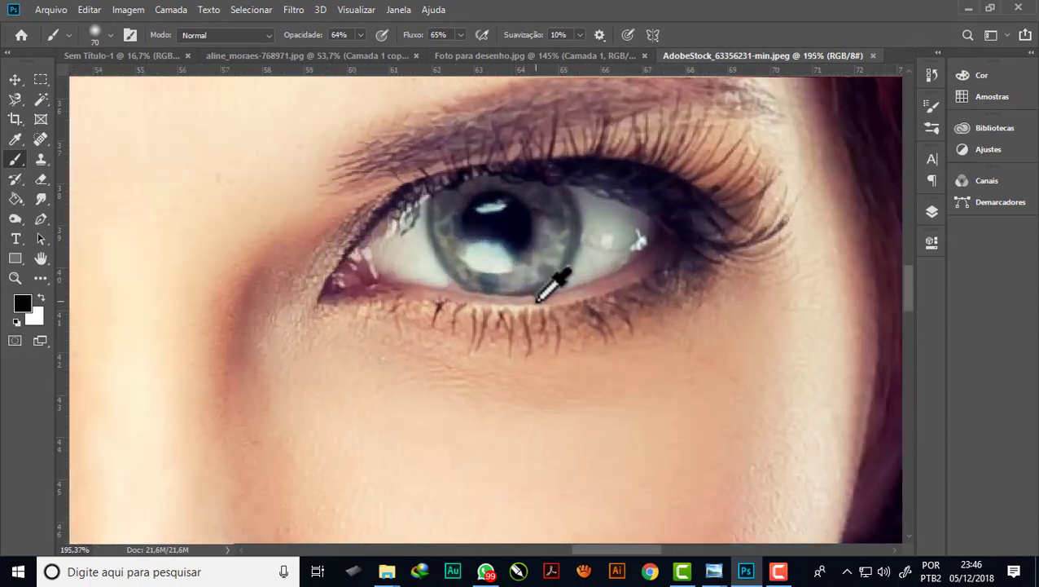
{"action": "scroll", "coordinate": [552, 285], "scroll_direction": "up", "scroll_amount": 2}
{"action": "scroll", "coordinate": [554, 281], "scroll_direction": "up", "scroll_amount": 2}
{"action": "scroll", "coordinate": [548, 286], "scroll_direction": "down", "scroll_amount": 2}
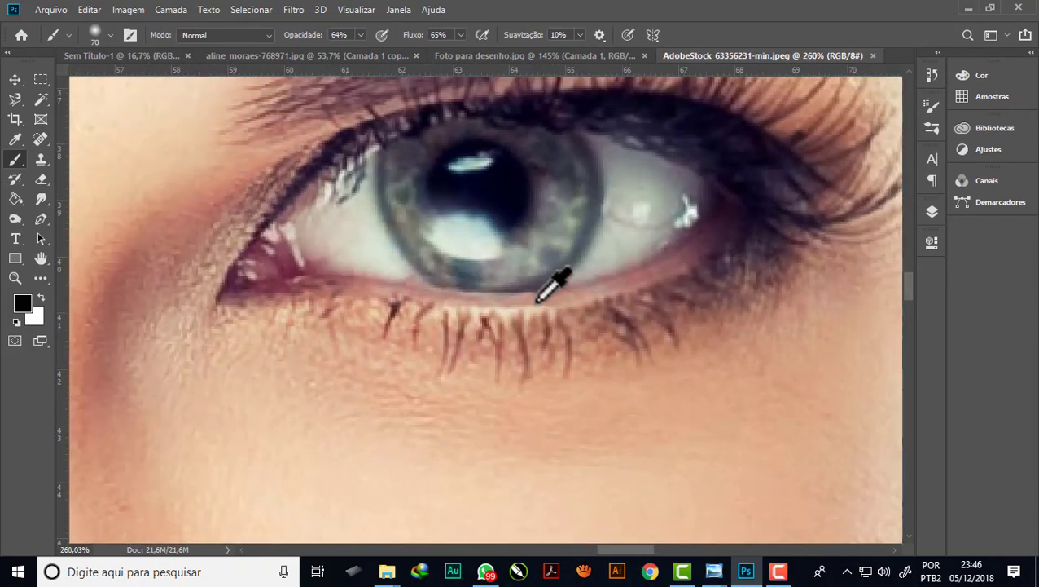
{"action": "scroll", "coordinate": [548, 287], "scroll_direction": "down", "scroll_amount": 1}
{"action": "scroll", "coordinate": [547, 286], "scroll_direction": "down", "scroll_amount": 2}
{"action": "scroll", "coordinate": [547, 287], "scroll_direction": "down", "scroll_amount": 2}
{"action": "scroll", "coordinate": [538, 299], "scroll_direction": "down", "scroll_amount": 2}
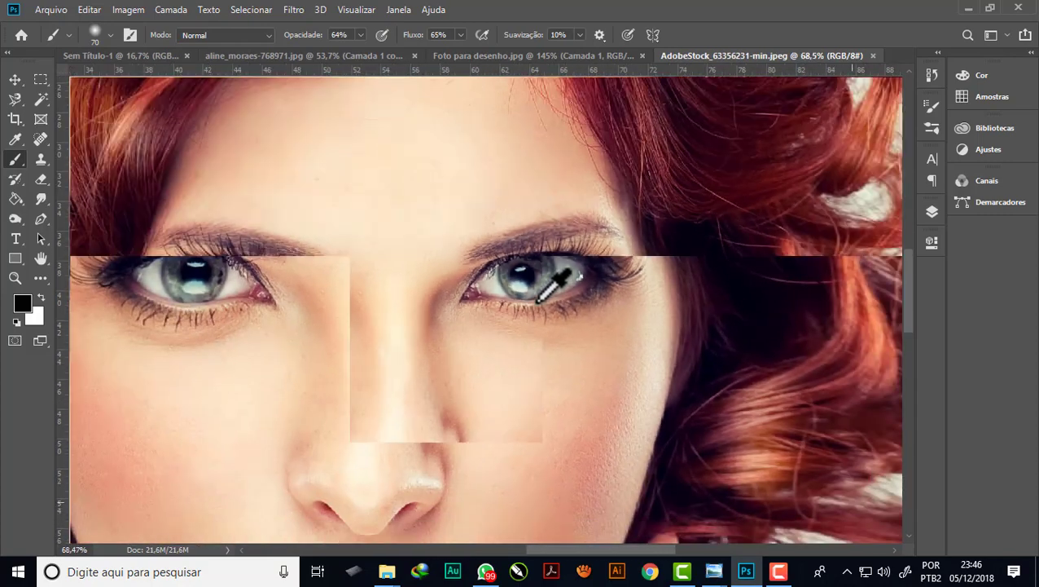
{"action": "scroll", "coordinate": [521, 407], "scroll_direction": "down", "scroll_amount": 2}
{"action": "scroll", "coordinate": [457, 491], "scroll_direction": "up", "scroll_amount": 3}
{"action": "scroll", "coordinate": [421, 479], "scroll_direction": "down", "scroll_amount": 2}
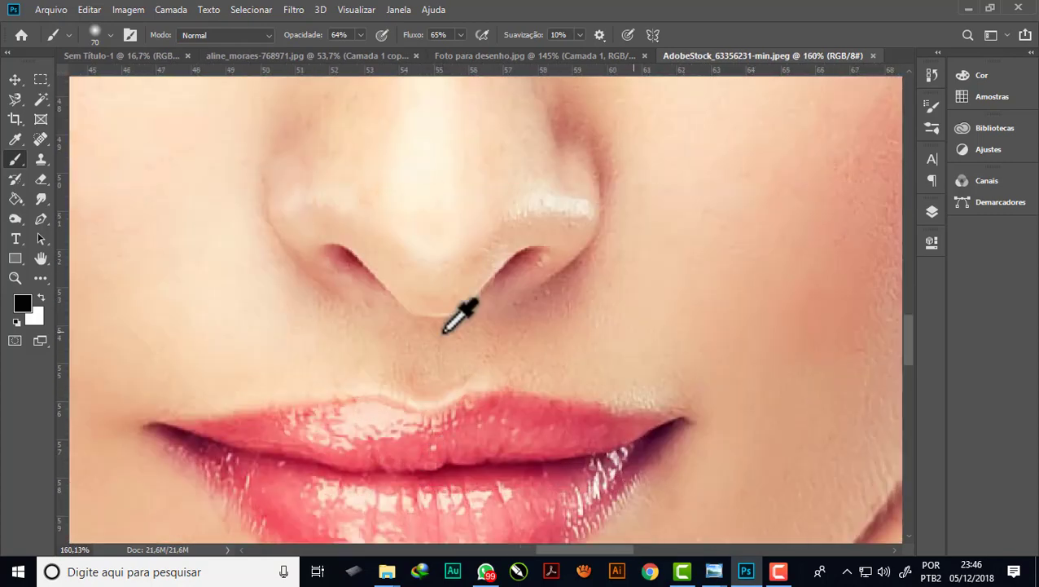
{"action": "scroll", "coordinate": [452, 313], "scroll_direction": "down", "scroll_amount": 2}
{"action": "scroll", "coordinate": [452, 375], "scroll_direction": "down", "scroll_amount": 2}
{"action": "scroll", "coordinate": [436, 407], "scroll_direction": "up", "scroll_amount": 2}
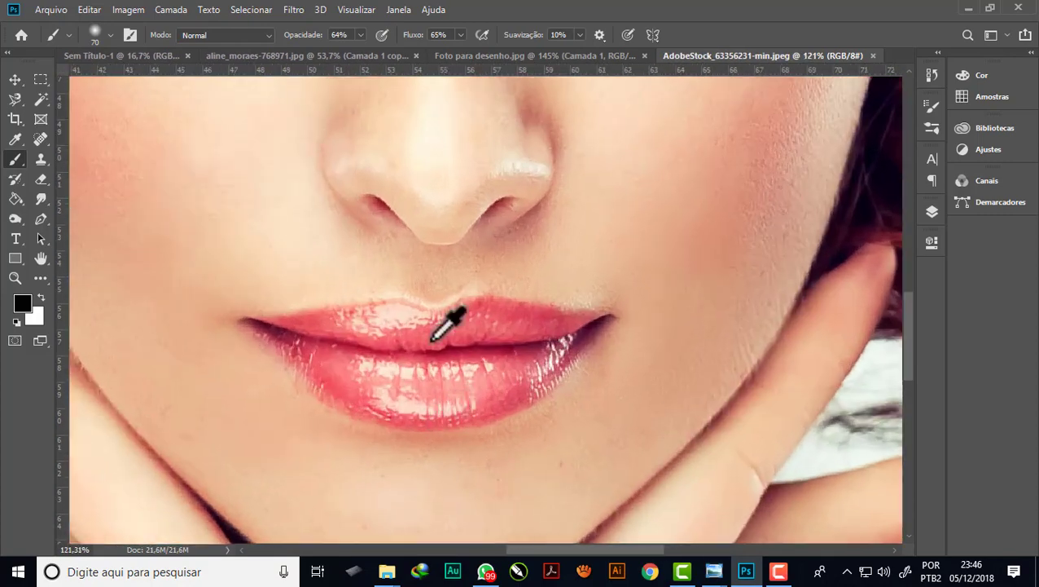
{"action": "scroll", "coordinate": [416, 456], "scroll_direction": "down", "scroll_amount": 2}
{"action": "scroll", "coordinate": [413, 448], "scroll_direction": "down", "scroll_amount": 1}
{"action": "scroll", "coordinate": [391, 367], "scroll_direction": "down", "scroll_amount": 1}
{"action": "scroll", "coordinate": [340, 228], "scroll_direction": "up", "scroll_amount": 2}
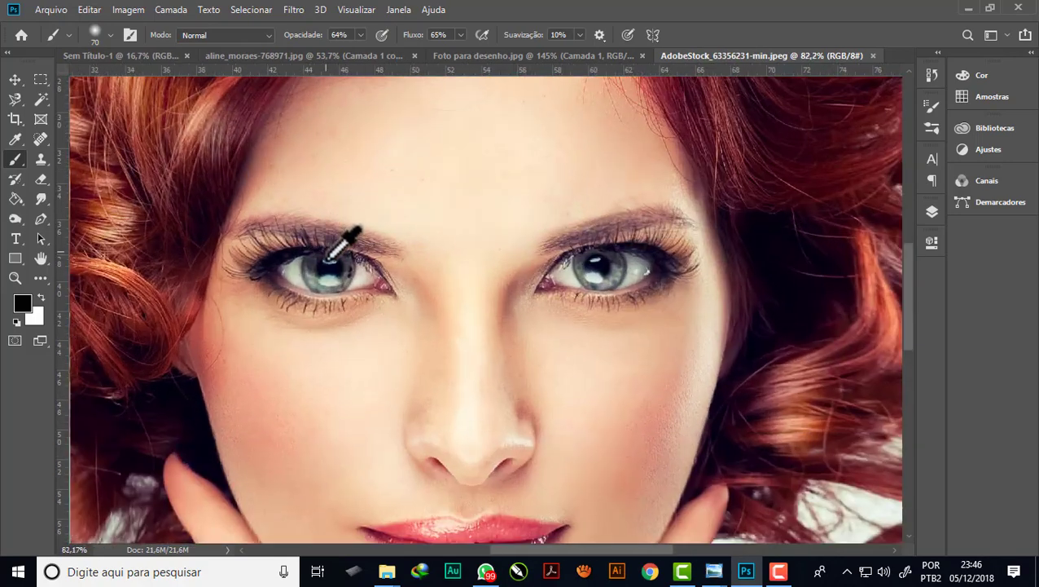
{"action": "scroll", "coordinate": [343, 261], "scroll_direction": "up", "scroll_amount": 1}
{"action": "scroll", "coordinate": [343, 273], "scroll_direction": "down", "scroll_amount": 2}
{"action": "scroll", "coordinate": [338, 281], "scroll_direction": "down", "scroll_amount": 2}
{"action": "scroll", "coordinate": [350, 244], "scroll_direction": "down", "scroll_amount": 1}
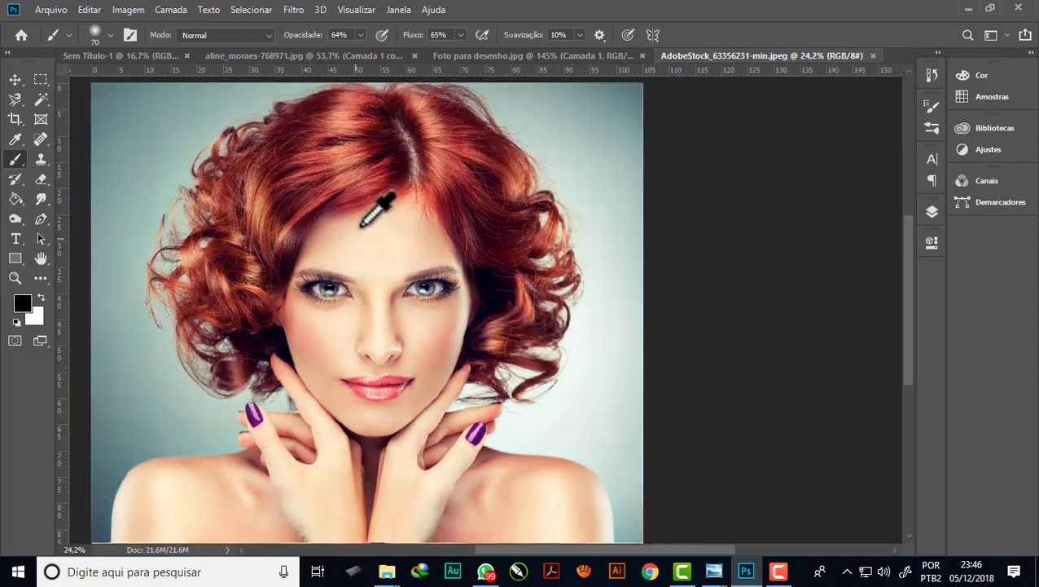
{"action": "scroll", "coordinate": [367, 216], "scroll_direction": "down", "scroll_amount": 1}
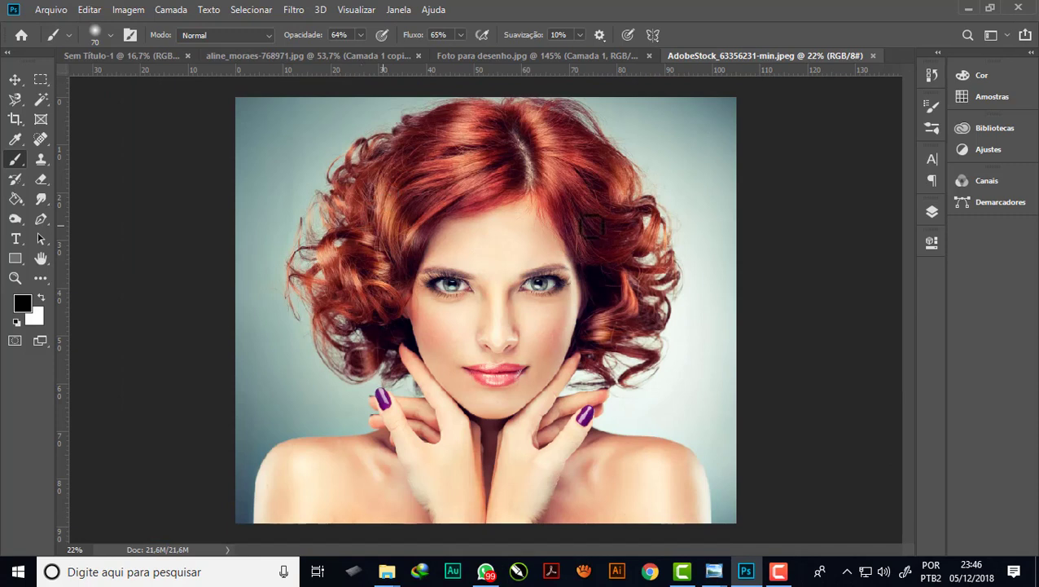
{"action": "left_click", "coordinate": [934, 214]}
Step: Duplicate the photo onto Camada 1 and preview the Fotocópia sketch filter on it
{"action": "key", "text": "ctrl+j"}
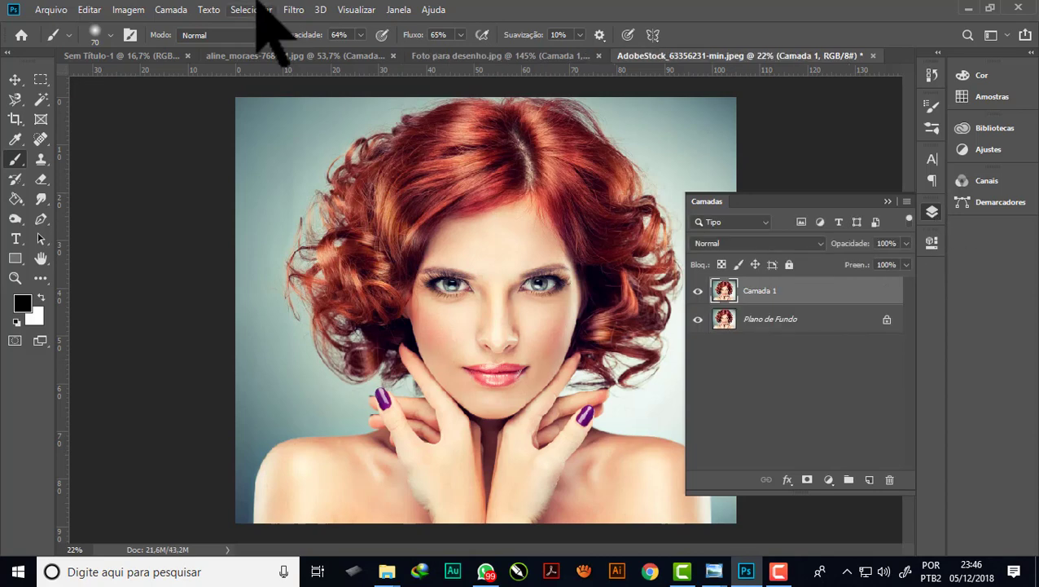
{"action": "left_click", "coordinate": [294, 10]}
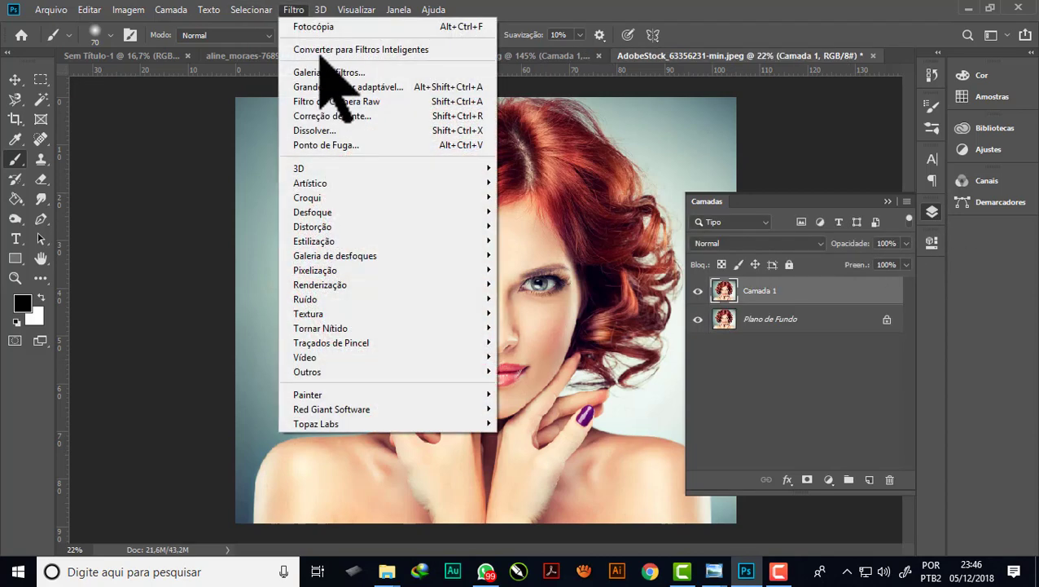
{"action": "mouse_move", "coordinate": [359, 197]}
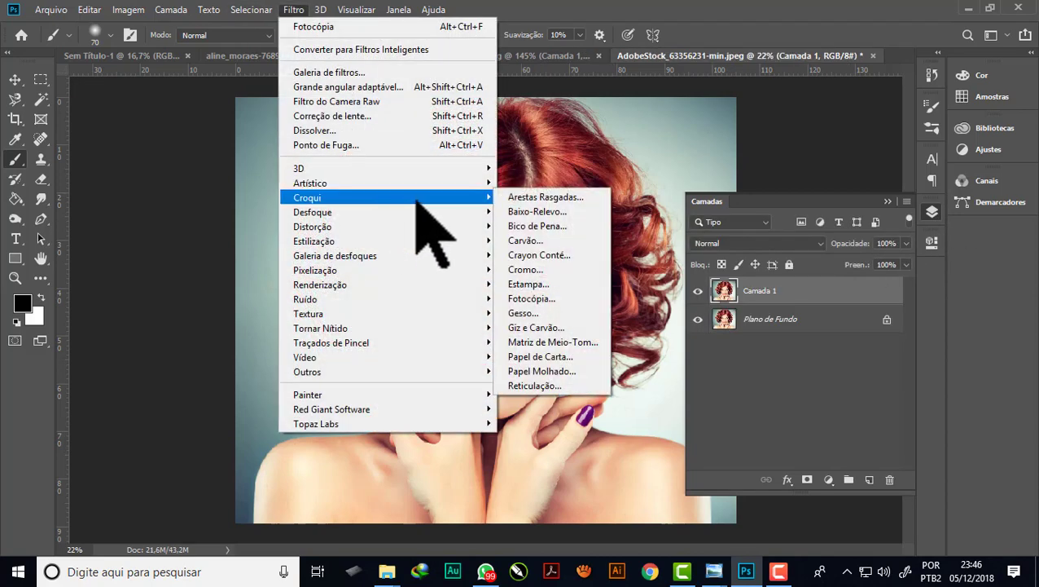
{"action": "left_click", "coordinate": [549, 299]}
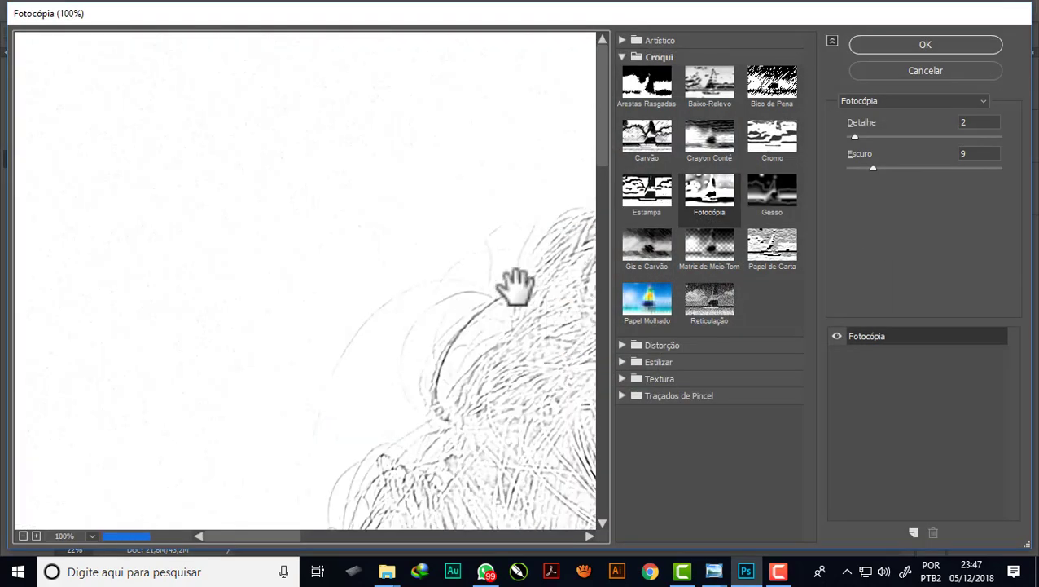
{"action": "scroll", "coordinate": [465, 283], "scroll_direction": "down", "scroll_amount": 1}
{"action": "scroll", "coordinate": [465, 284], "scroll_direction": "down", "scroll_amount": 1}
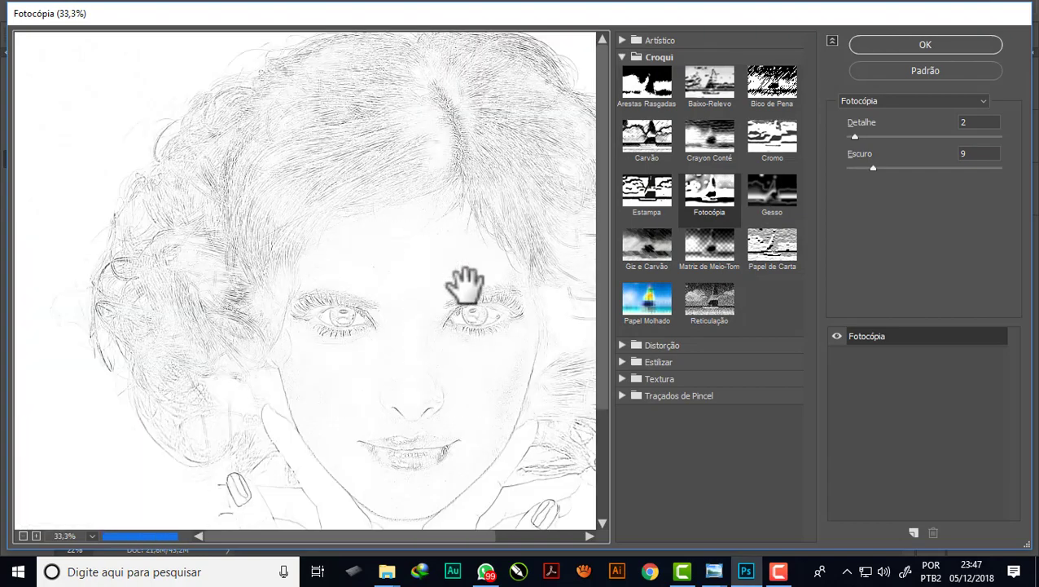
{"action": "scroll", "coordinate": [465, 283], "scroll_direction": "down", "scroll_amount": 1}
{"action": "scroll", "coordinate": [295, 262], "scroll_direction": "up", "scroll_amount": 1}
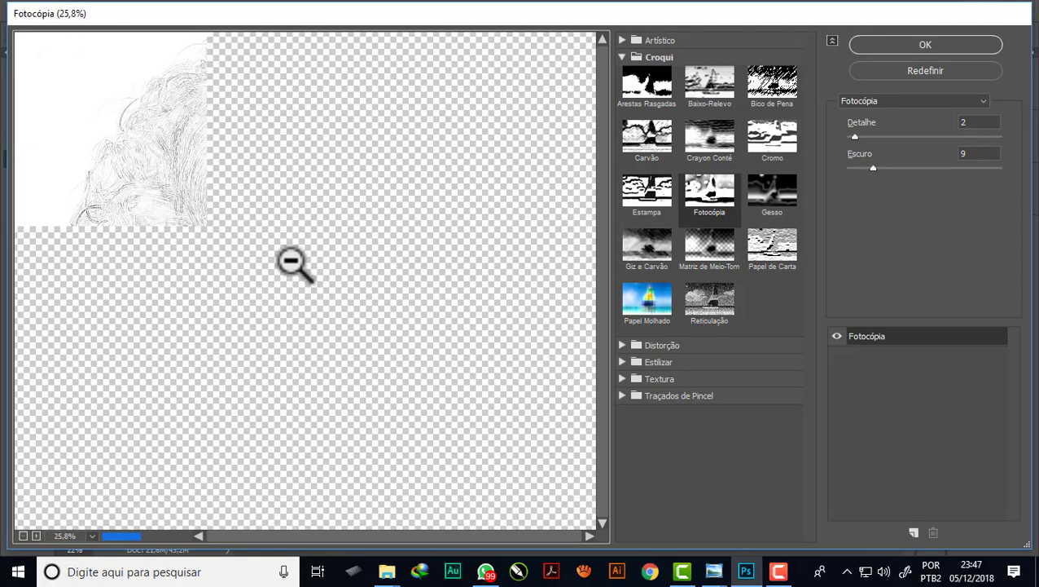
{"action": "scroll", "coordinate": [342, 334], "scroll_direction": "up", "scroll_amount": 1}
{"action": "scroll", "coordinate": [341, 332], "scroll_direction": "up", "scroll_amount": 1}
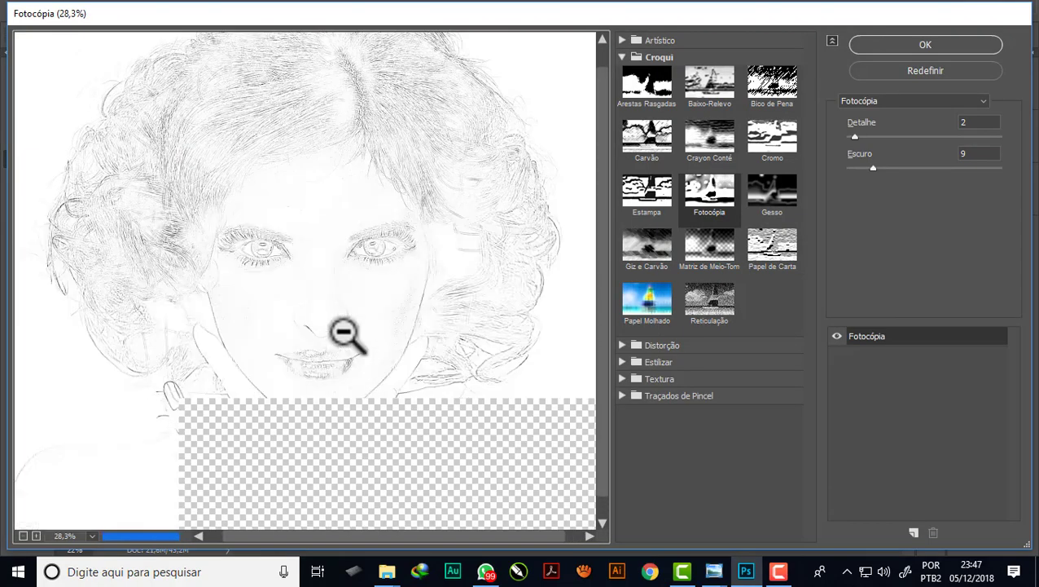
{"action": "scroll", "coordinate": [344, 332], "scroll_direction": "up", "scroll_amount": 1}
{"action": "scroll", "coordinate": [345, 333], "scroll_direction": "up", "scroll_amount": 1}
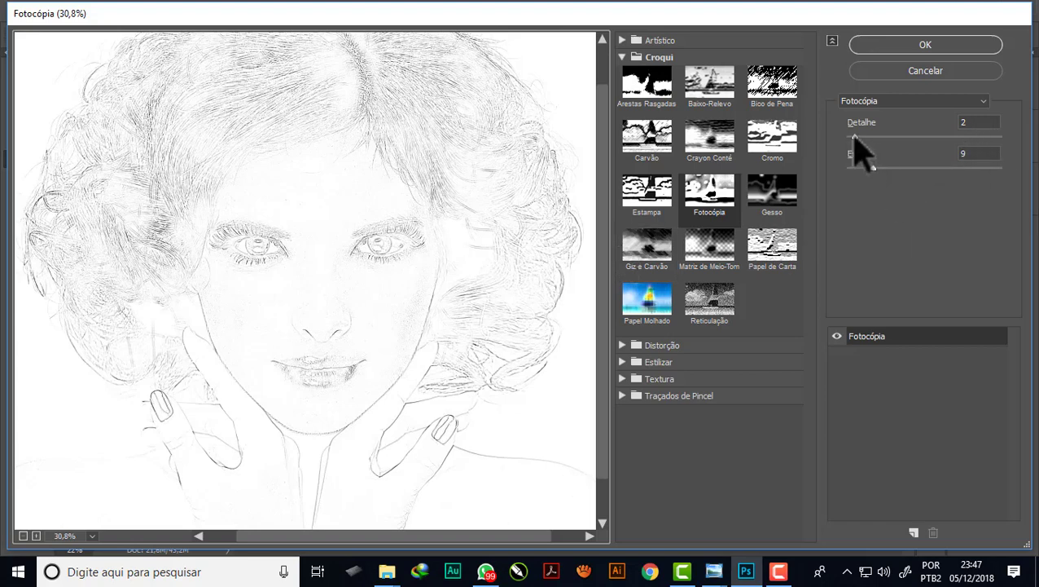
Step: Tune Fotocópia to Detalhe 5 and Escuro 19, then apply it to Camada 1
{"action": "left_click_drag", "start_coordinate": [854, 137], "coordinate": [888, 137]}
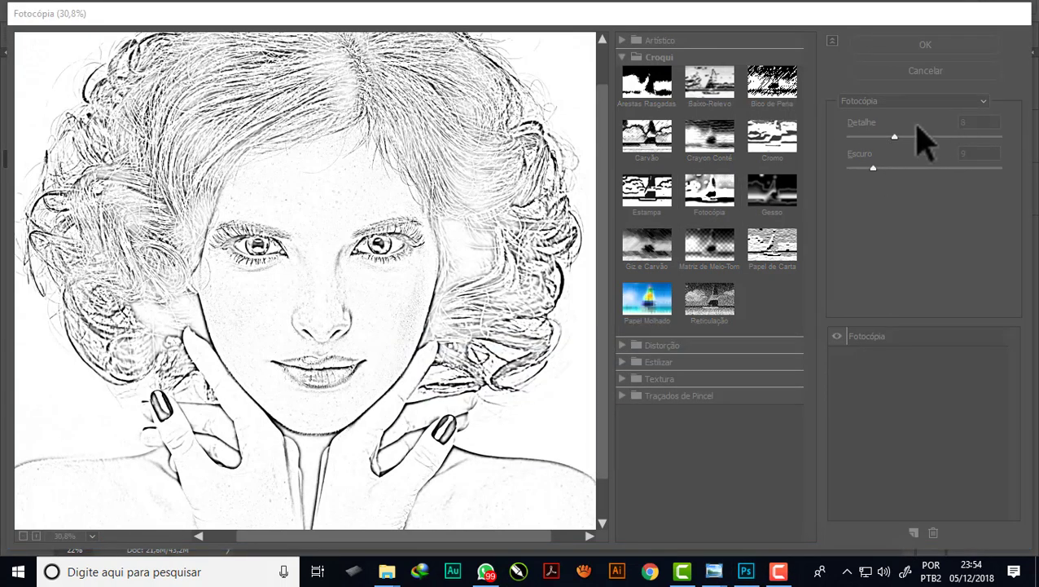
{"action": "left_click_drag", "start_coordinate": [895, 137], "coordinate": [909, 137]}
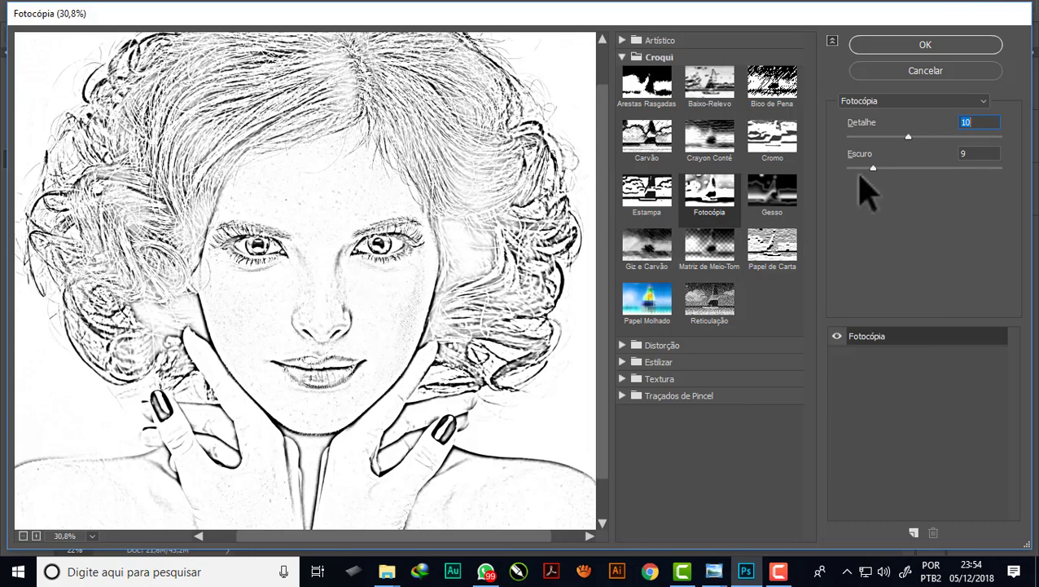
{"action": "mouse_move", "coordinate": [869, 168]}
{"action": "left_mouse_down"}
{"action": "mouse_move", "coordinate": [857, 168]}
{"action": "mouse_move", "coordinate": [870, 169]}
{"action": "left_mouse_up"}
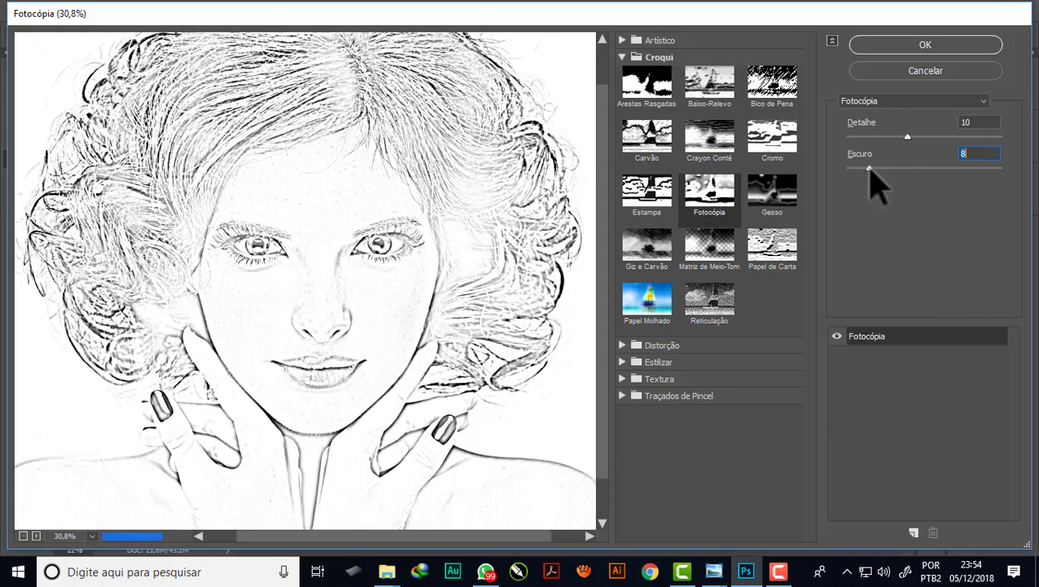
{"action": "left_click_drag", "start_coordinate": [907, 136], "coordinate": [875, 137]}
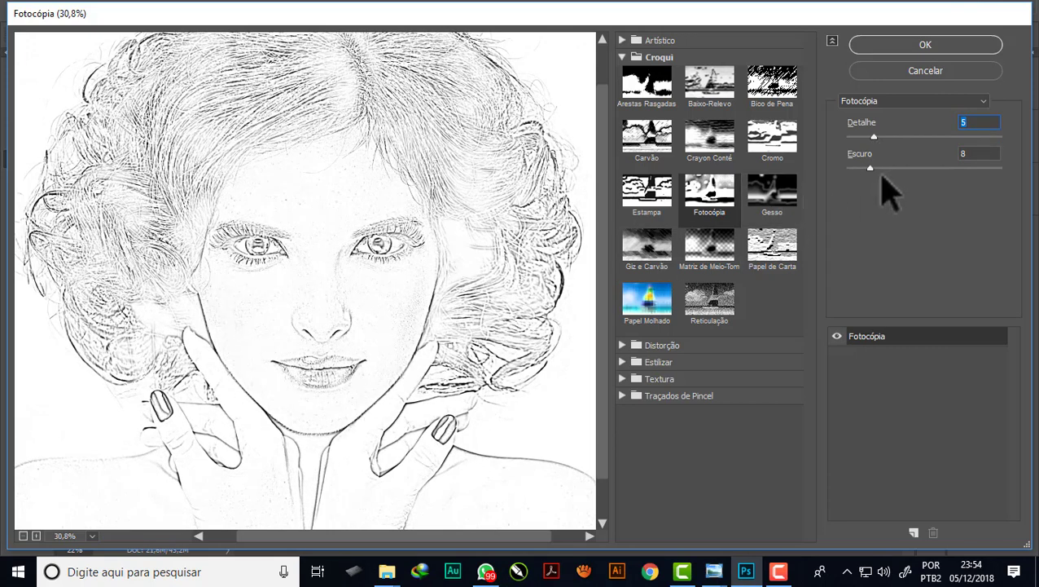
{"action": "left_click_drag", "start_coordinate": [877, 169], "coordinate": [890, 167]}
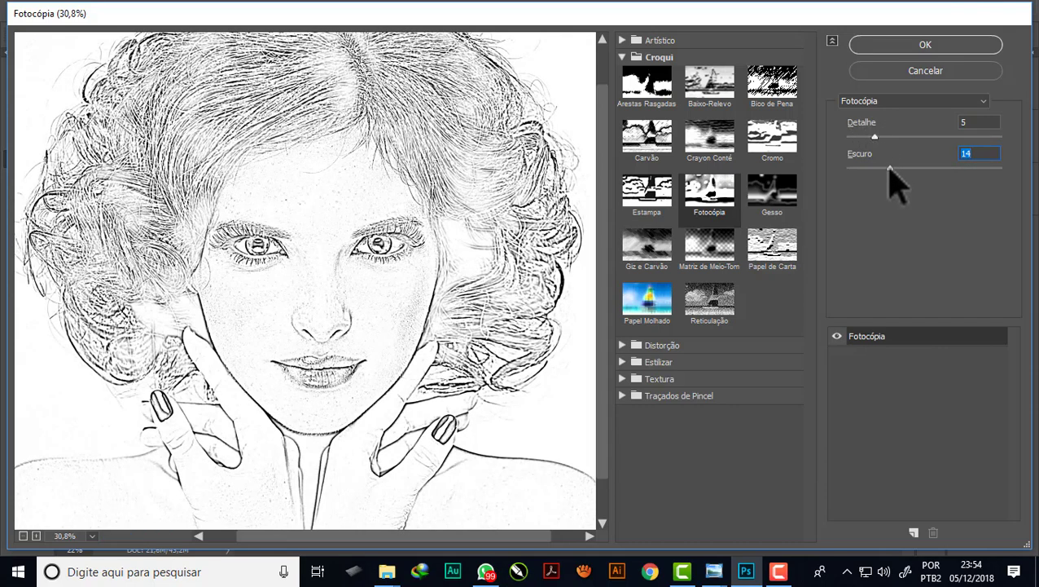
{"action": "left_click_drag", "start_coordinate": [890, 168], "coordinate": [897, 168]}
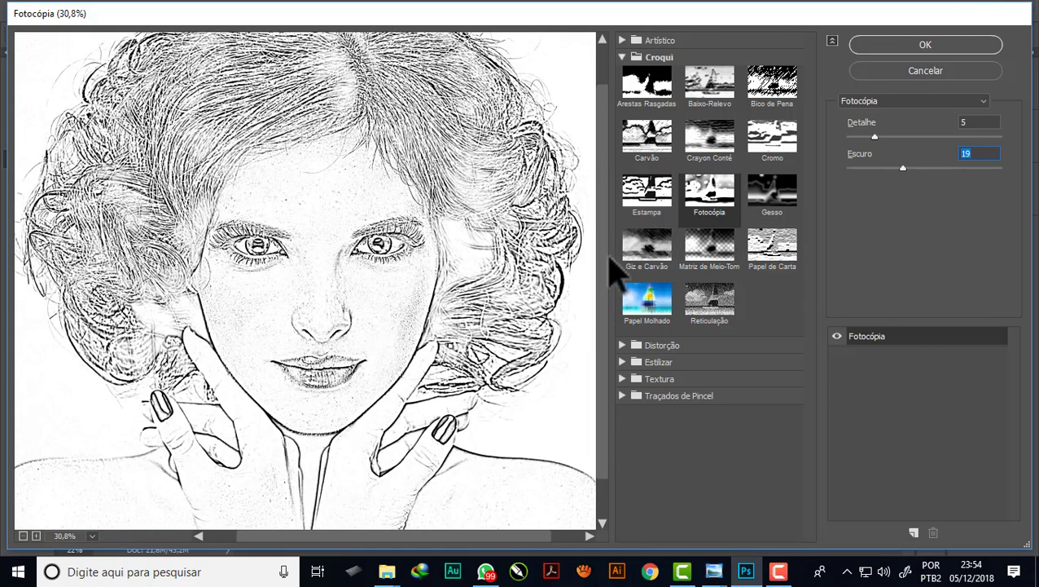
{"action": "scroll", "coordinate": [607, 281], "scroll_direction": "down", "scroll_amount": 1}
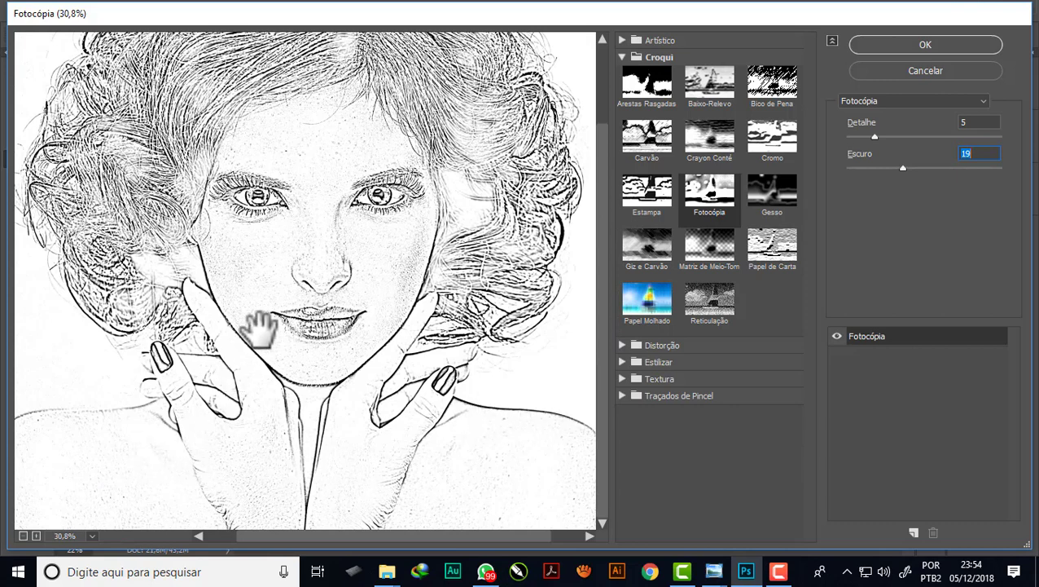
{"action": "scroll", "coordinate": [258, 326], "scroll_direction": "up", "scroll_amount": 1}
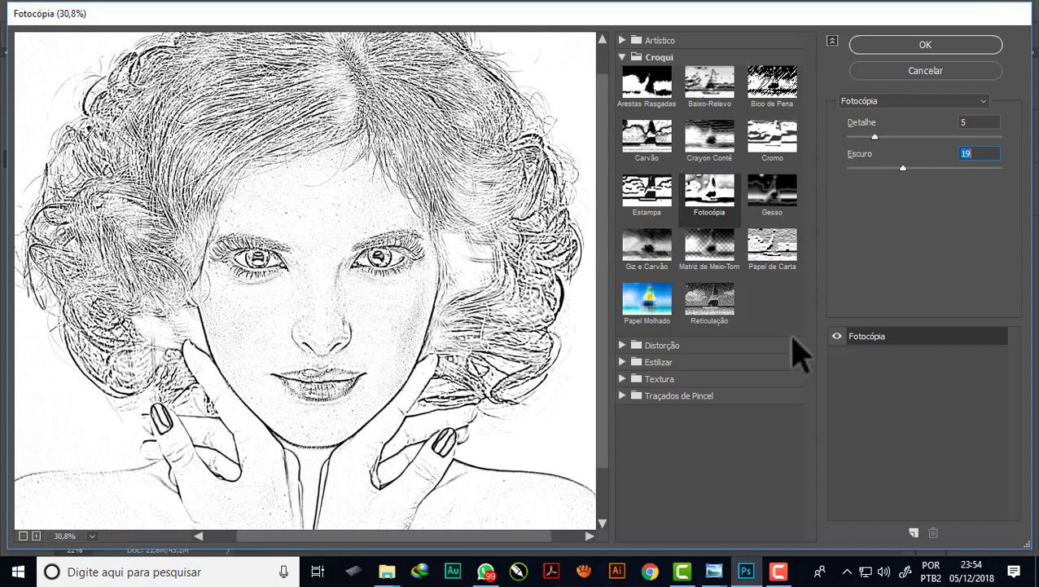
{"action": "left_click", "coordinate": [926, 46]}
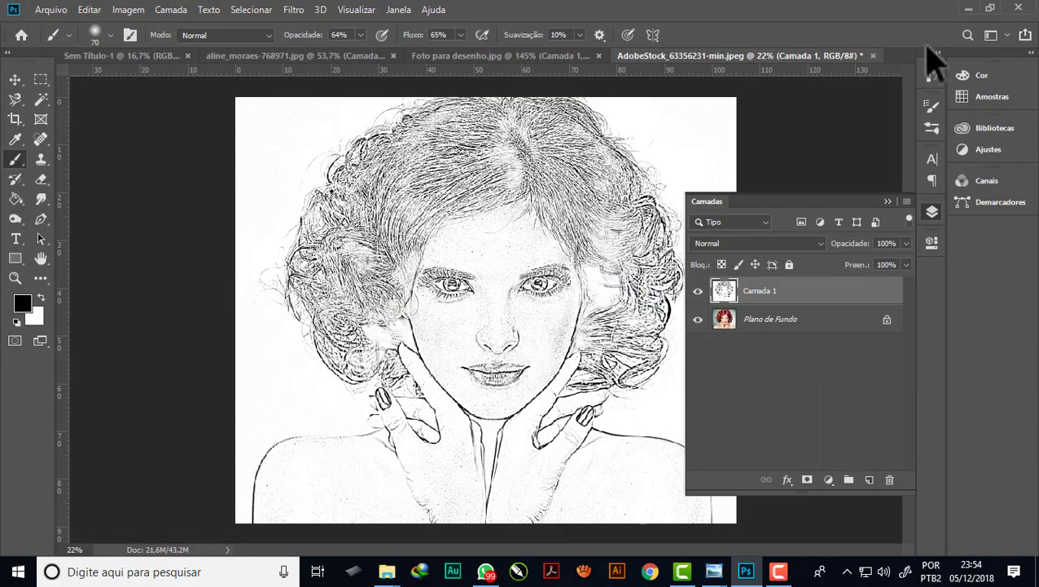
Step: Duplicate the sketch layer Camada 1 to create Camada 1 copiar
{"action": "left_click_drag", "start_coordinate": [538, 418], "coordinate": [583, 394]}
{"action": "scroll", "coordinate": [558, 427], "scroll_direction": "up", "scroll_amount": 2}
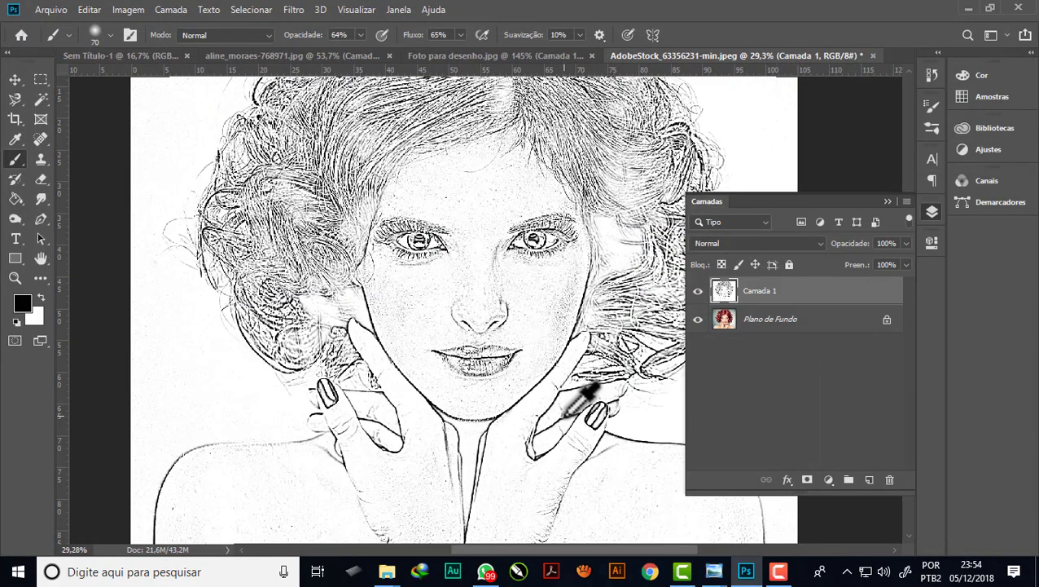
{"action": "scroll", "coordinate": [531, 208], "scroll_direction": "up", "scroll_amount": 2}
{"action": "scroll", "coordinate": [537, 189], "scroll_direction": "up", "scroll_amount": 1}
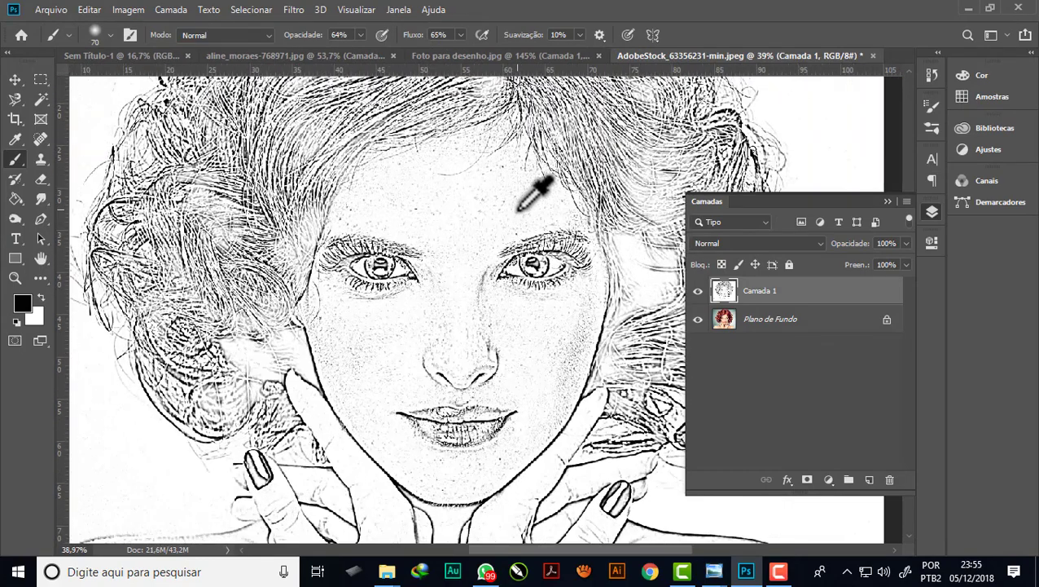
{"action": "scroll", "coordinate": [456, 205], "scroll_direction": "down", "scroll_amount": 1}
{"action": "scroll", "coordinate": [472, 285], "scroll_direction": "up", "scroll_amount": 1}
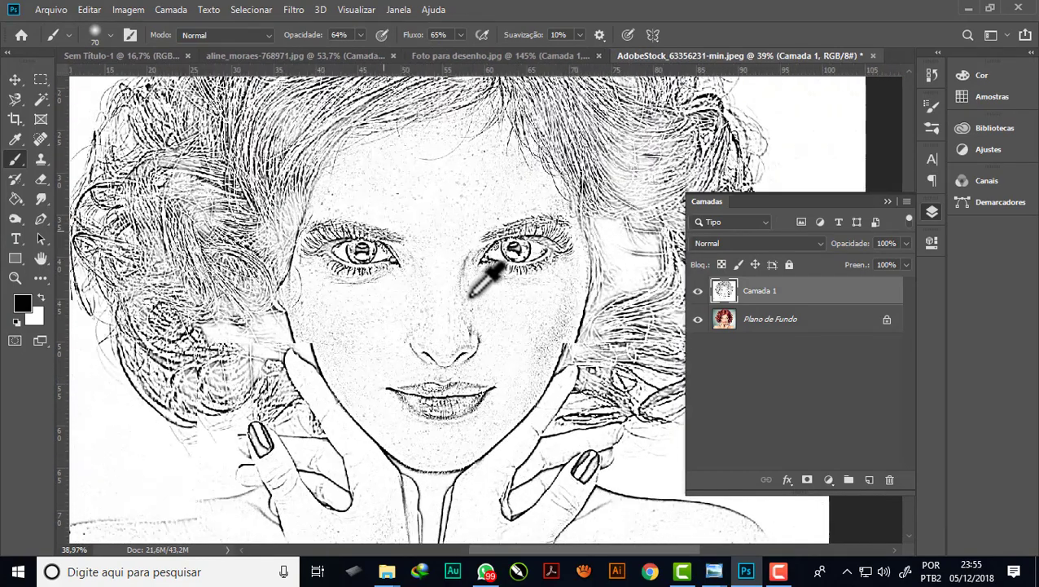
{"action": "key", "text": "ctrl+j"}
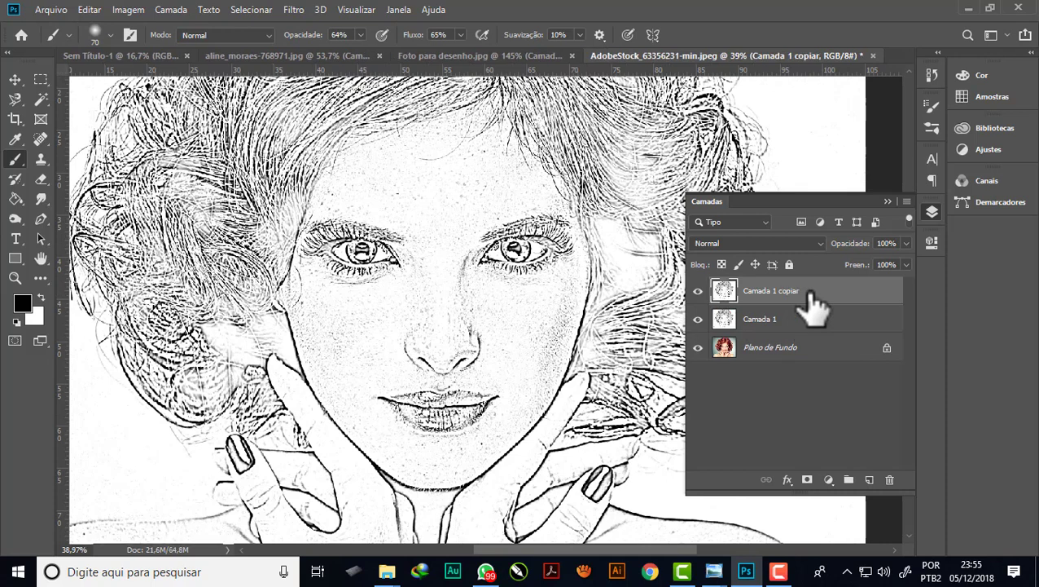
Step: Lock the original Camada 1 against all edits and leave it selected
{"action": "left_click", "coordinate": [840, 322]}
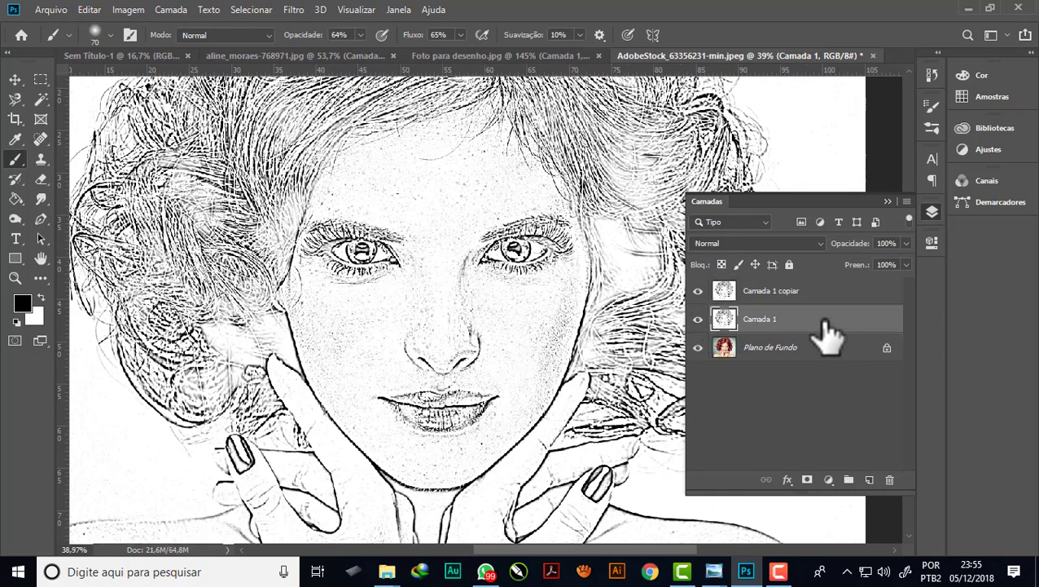
{"action": "left_click", "coordinate": [788, 264]}
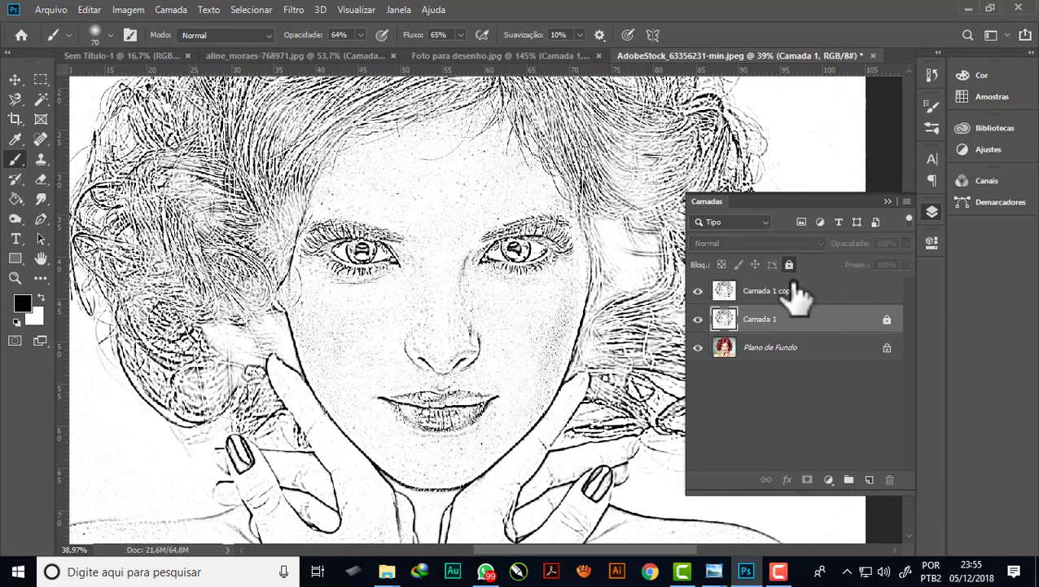
{"action": "left_click", "coordinate": [807, 292]}
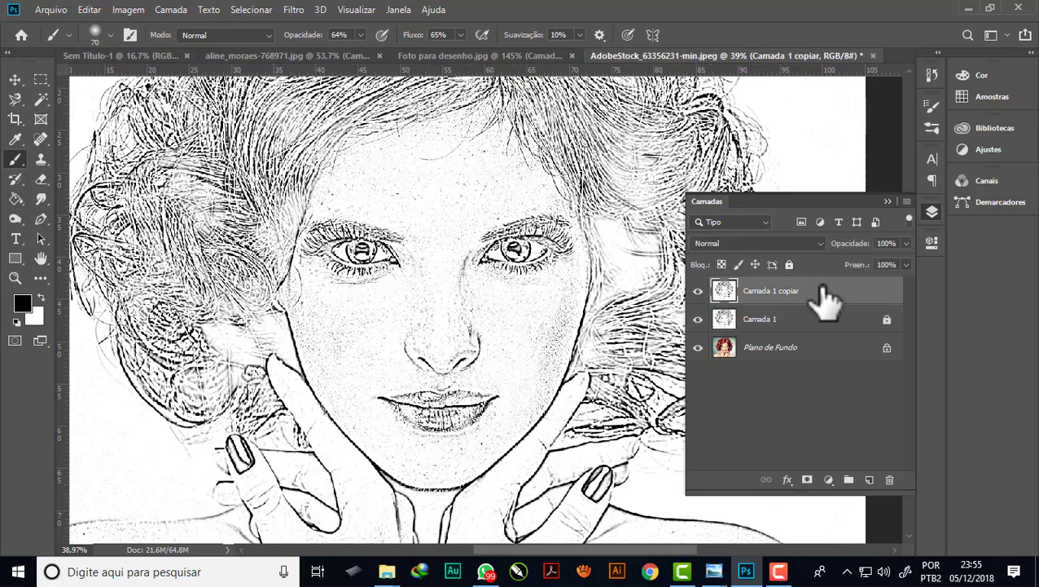
{"action": "scroll", "coordinate": [347, 175], "scroll_direction": "down", "scroll_amount": 1}
{"action": "scroll", "coordinate": [561, 134], "scroll_direction": "down", "scroll_amount": 2}
{"action": "scroll", "coordinate": [530, 110], "scroll_direction": "up", "scroll_amount": 1}
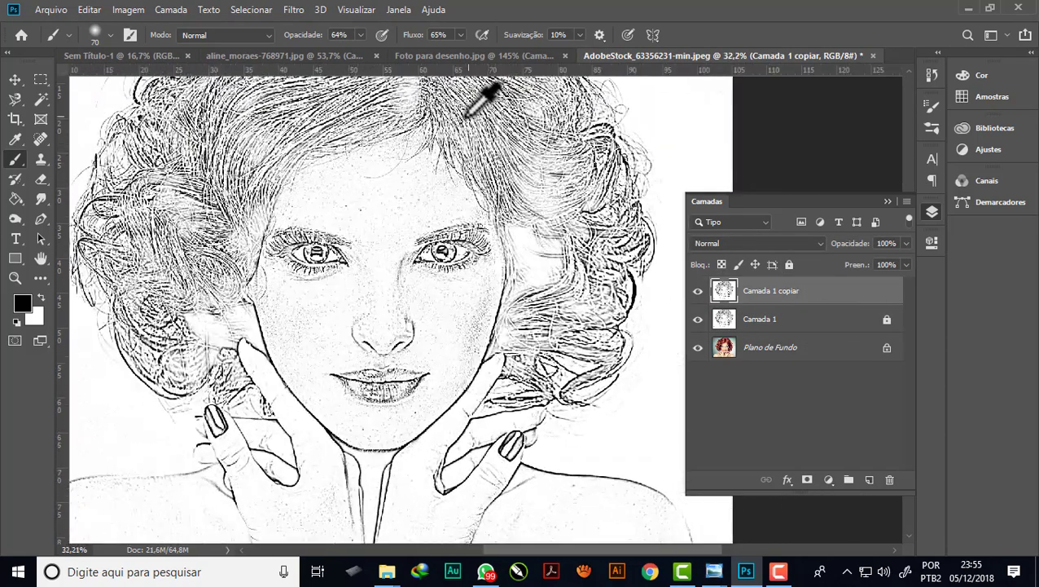
{"action": "scroll", "coordinate": [394, 325], "scroll_direction": "up", "scroll_amount": 1}
{"action": "scroll", "coordinate": [394, 325], "scroll_direction": "up", "scroll_amount": 1}
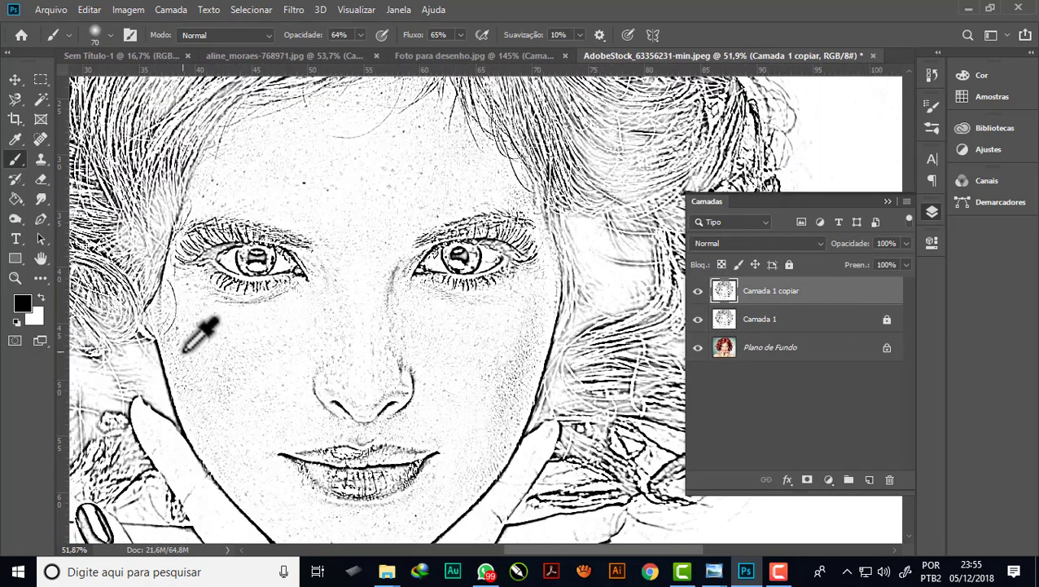
{"action": "scroll", "coordinate": [299, 148], "scroll_direction": "down", "scroll_amount": 2}
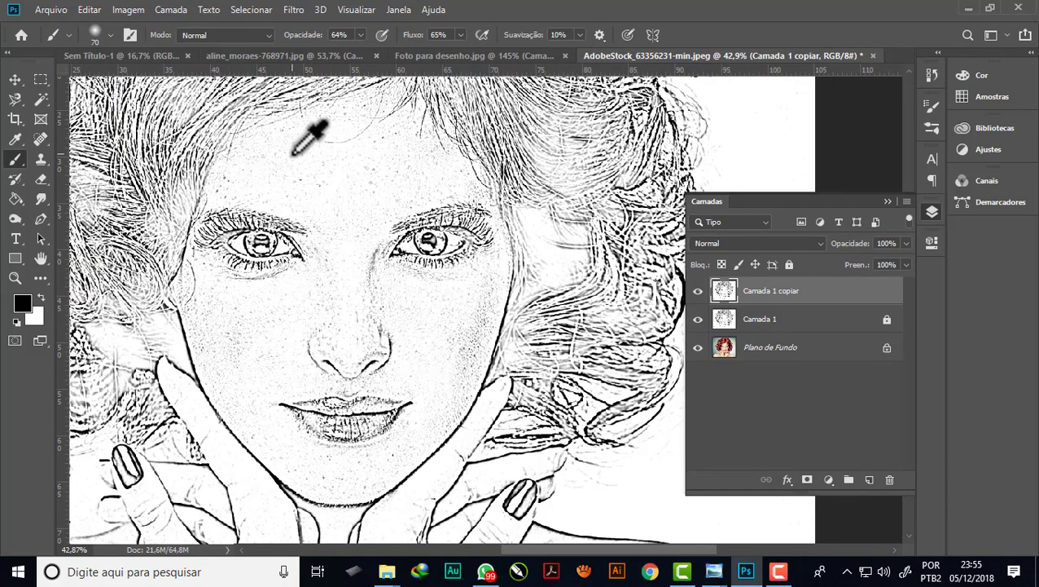
{"action": "scroll", "coordinate": [302, 139], "scroll_direction": "down", "scroll_amount": 1}
{"action": "left_click", "coordinate": [790, 321]}
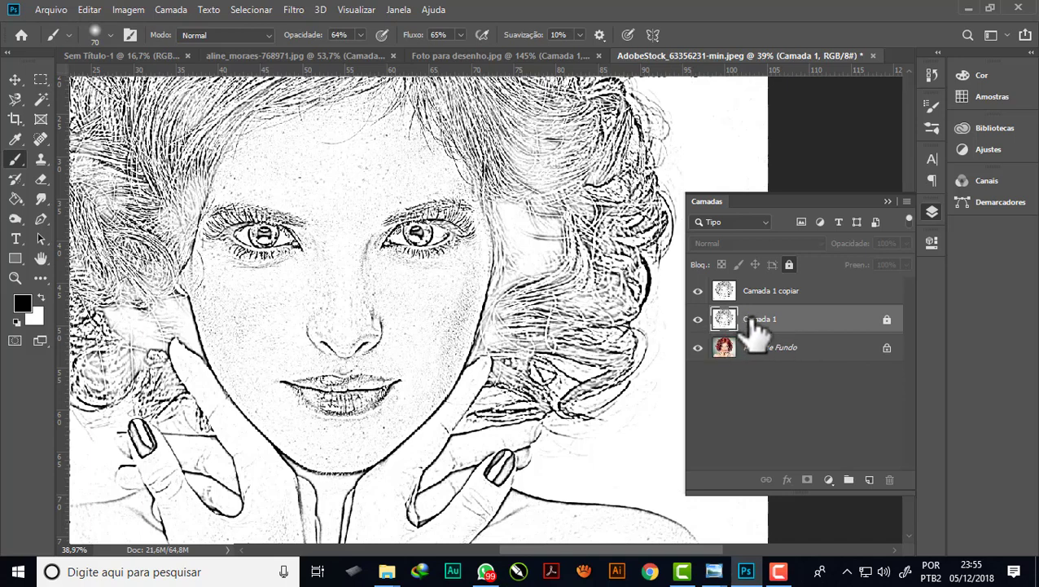
Step: Add Camada 2 above Camada 1 and fill it with mid grey 676767 using the Paint Bucket
{"action": "left_click", "coordinate": [869, 480]}
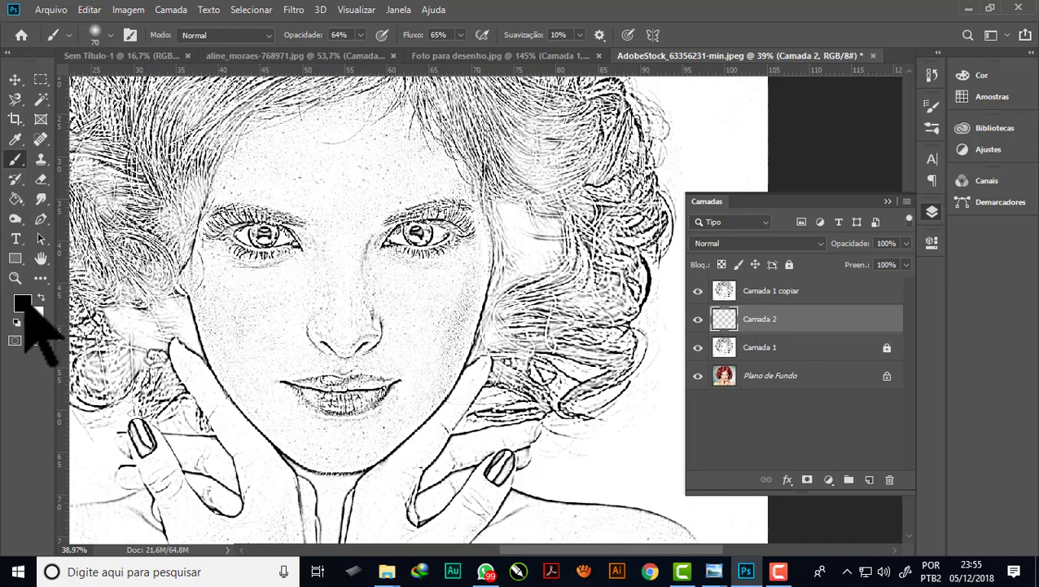
{"action": "left_click", "coordinate": [23, 303]}
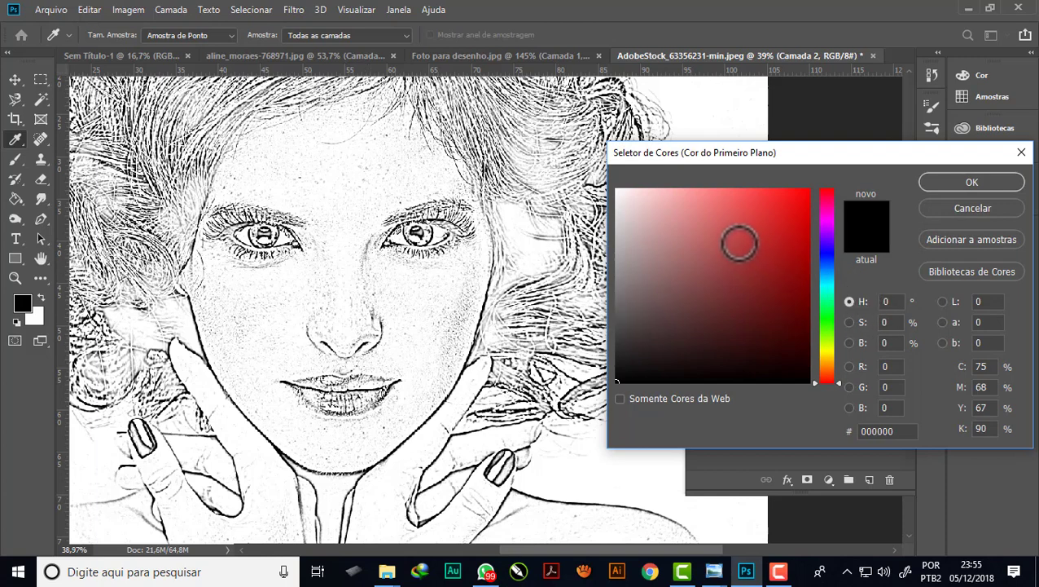
{"action": "left_click_drag", "start_coordinate": [739, 242], "coordinate": [594, 307]}
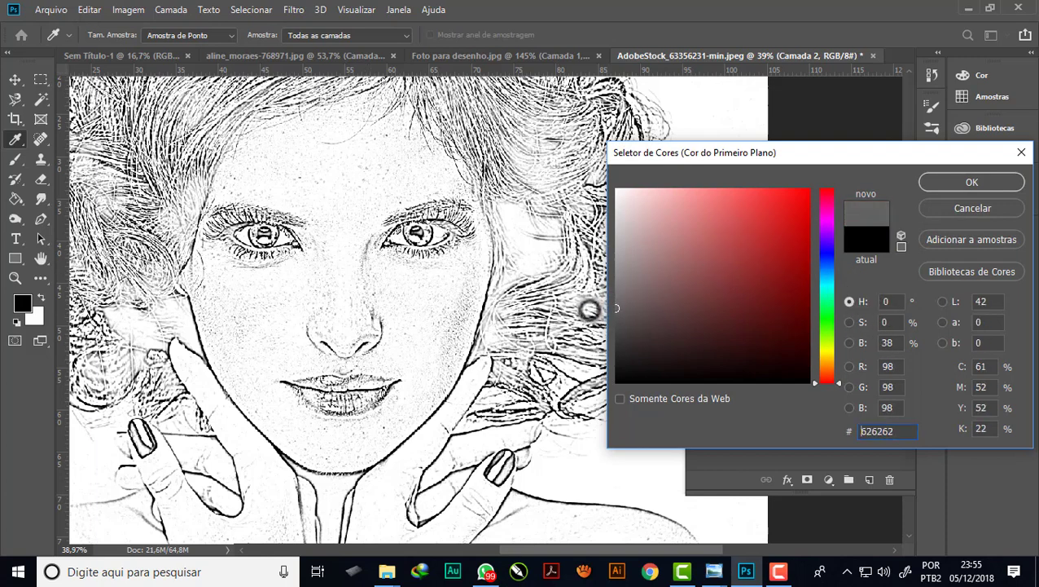
{"action": "left_click", "coordinate": [969, 181]}
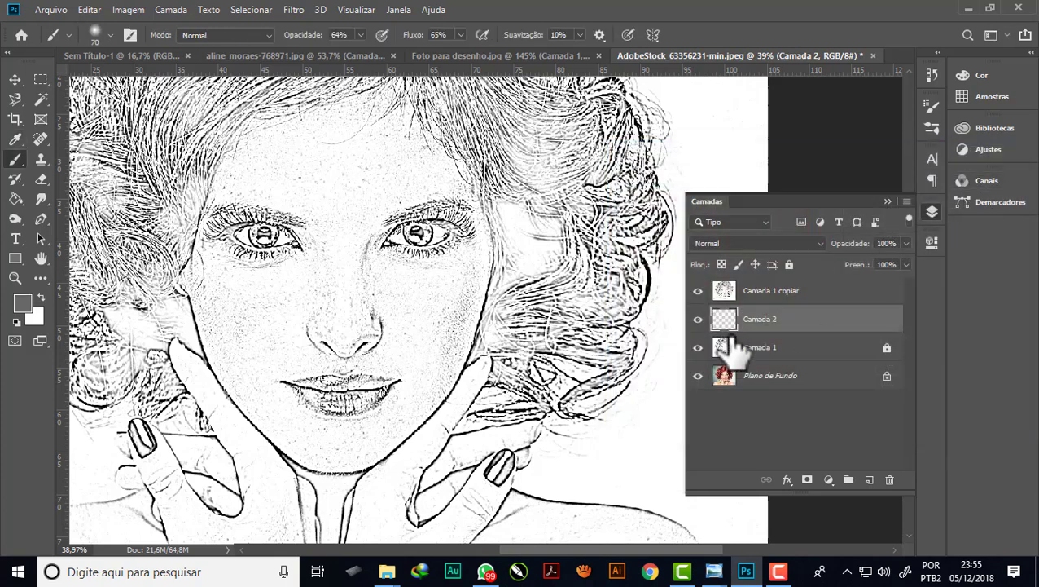
{"action": "left_click", "coordinate": [14, 200]}
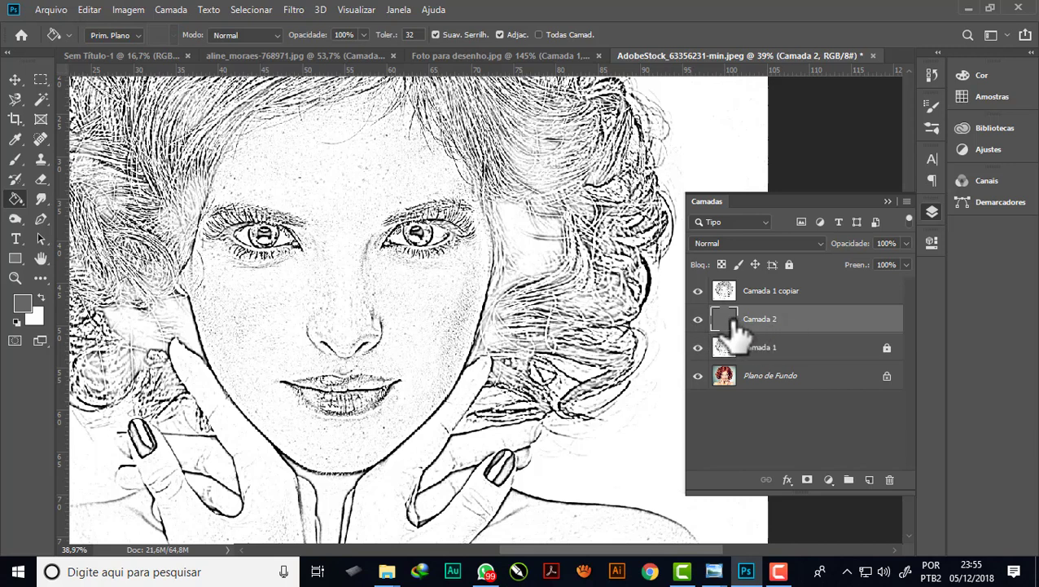
{"action": "left_click", "coordinate": [725, 292]}
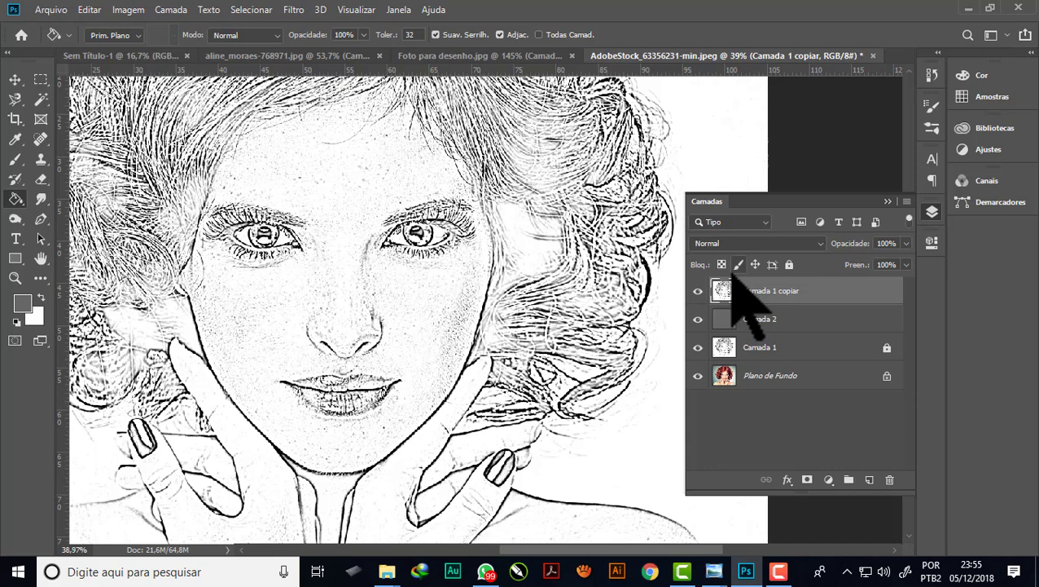
Step: Switch to the Mixer Brush and unlock the colour photo layer Camada 0
{"action": "left_click", "coordinate": [22, 165]}
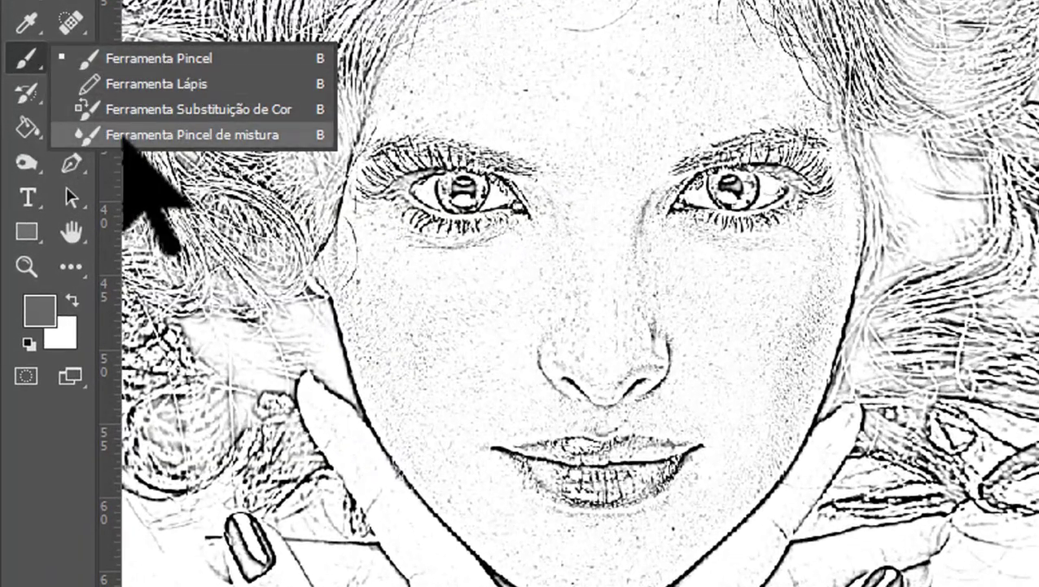
{"action": "left_click", "coordinate": [151, 137]}
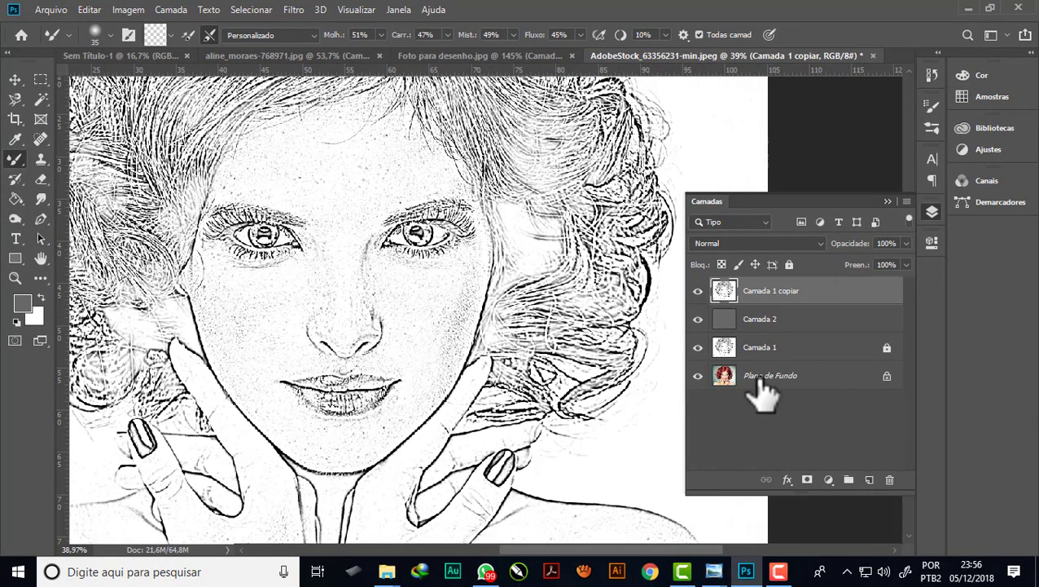
{"action": "left_click", "coordinate": [836, 381]}
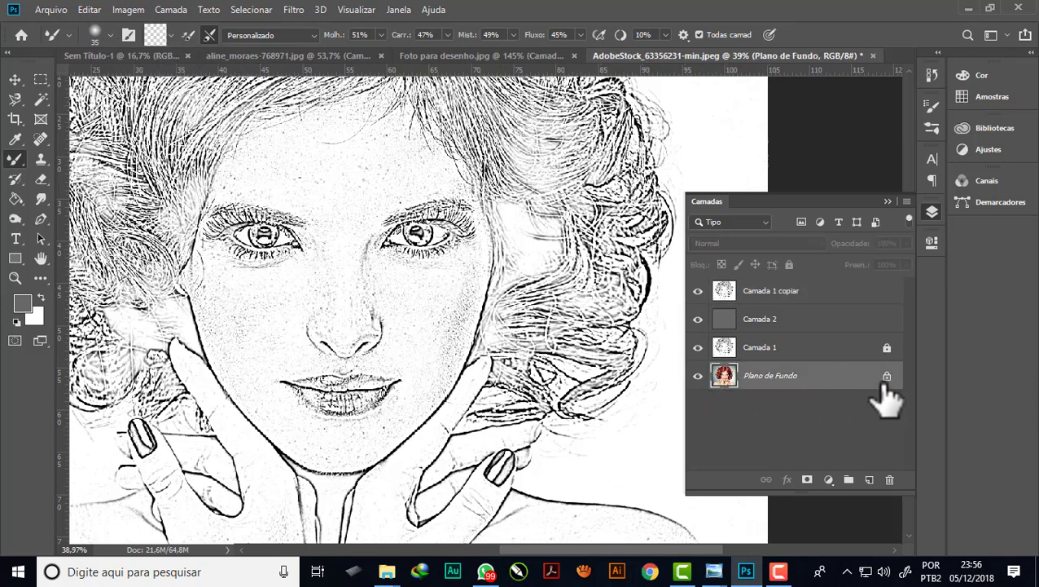
{"action": "left_click", "coordinate": [886, 376]}
Step: Delete the colour photo layer Camada 0, confirming with Sim
{"action": "double_click", "coordinate": [891, 469]}
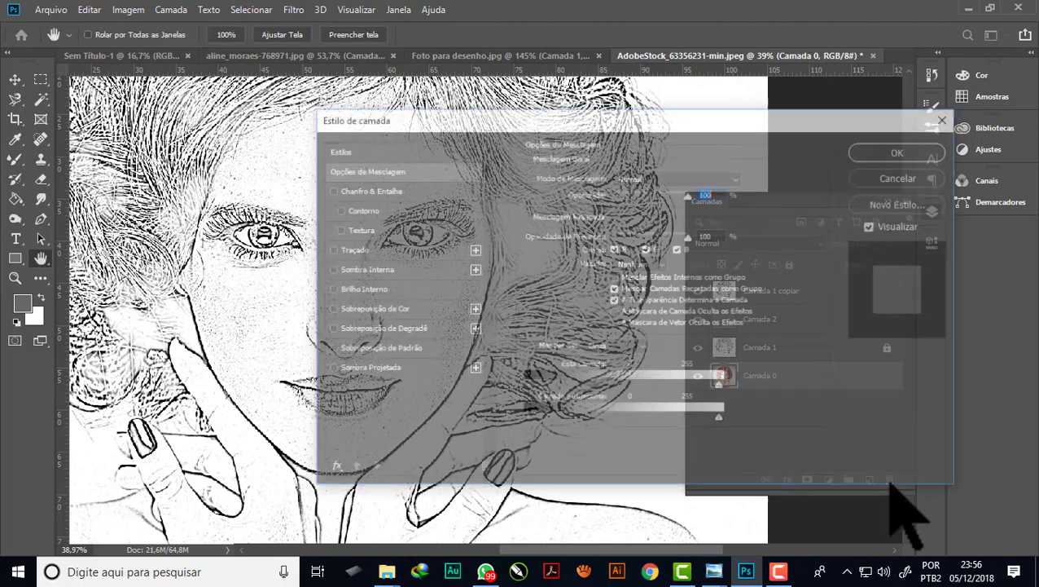
{"action": "left_click", "coordinate": [949, 118]}
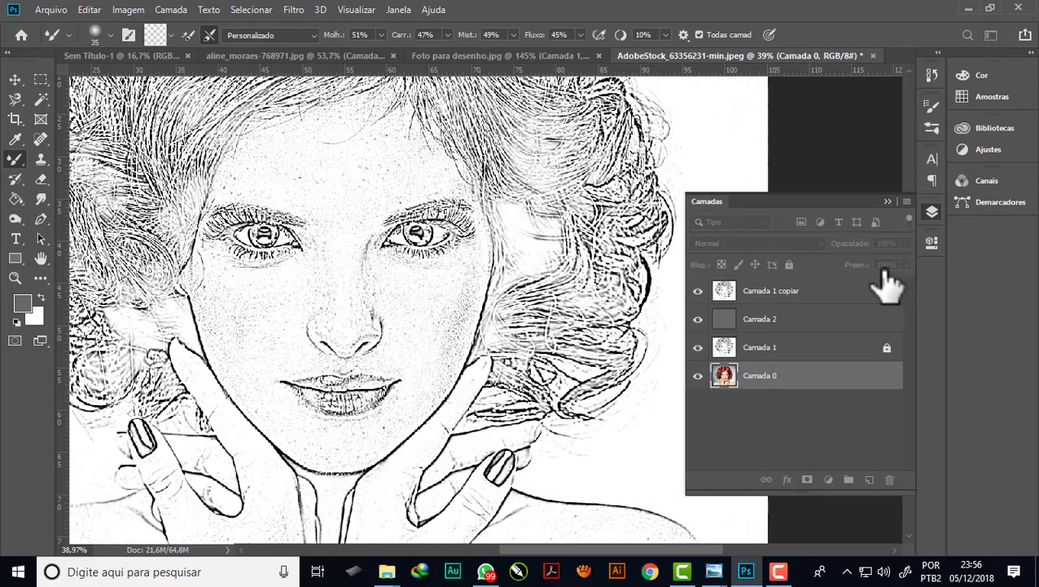
{"action": "left_click", "coordinate": [890, 480]}
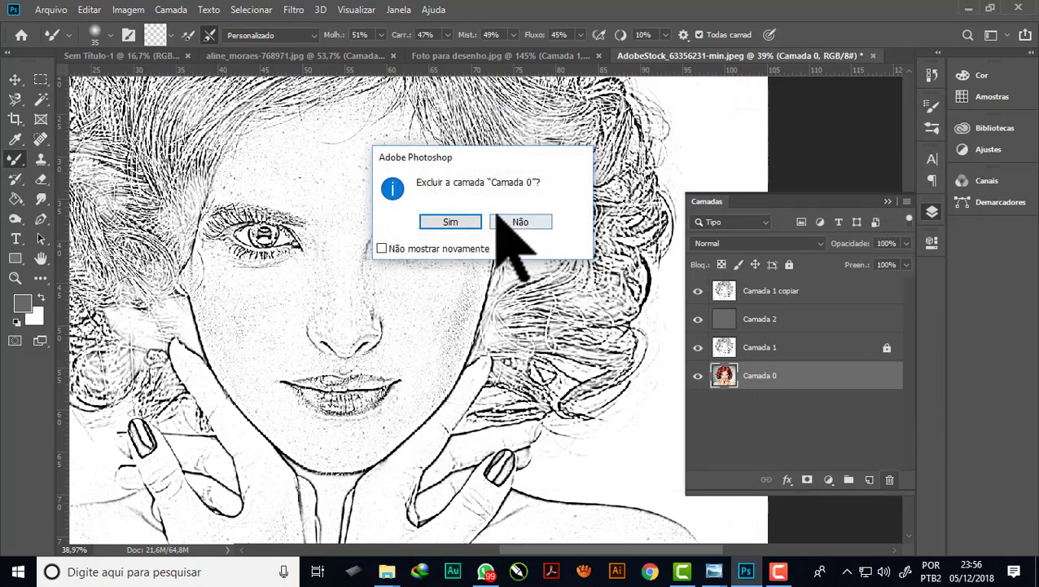
{"action": "left_click", "coordinate": [448, 221]}
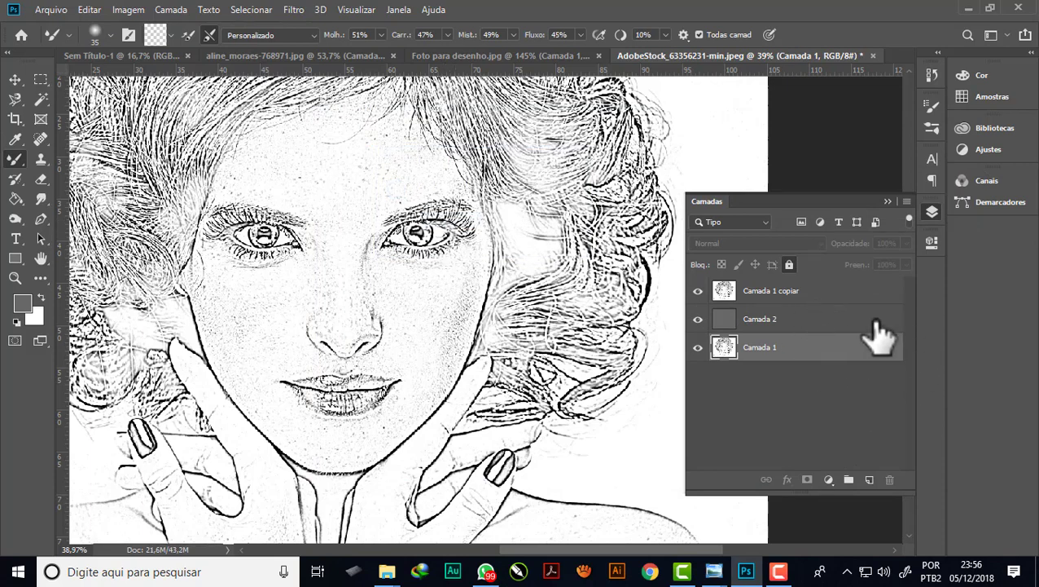
Step: On Camada 1 copiar, load the mixer brush with paint and enlarge it to 80 px
{"action": "left_click", "coordinate": [738, 293]}
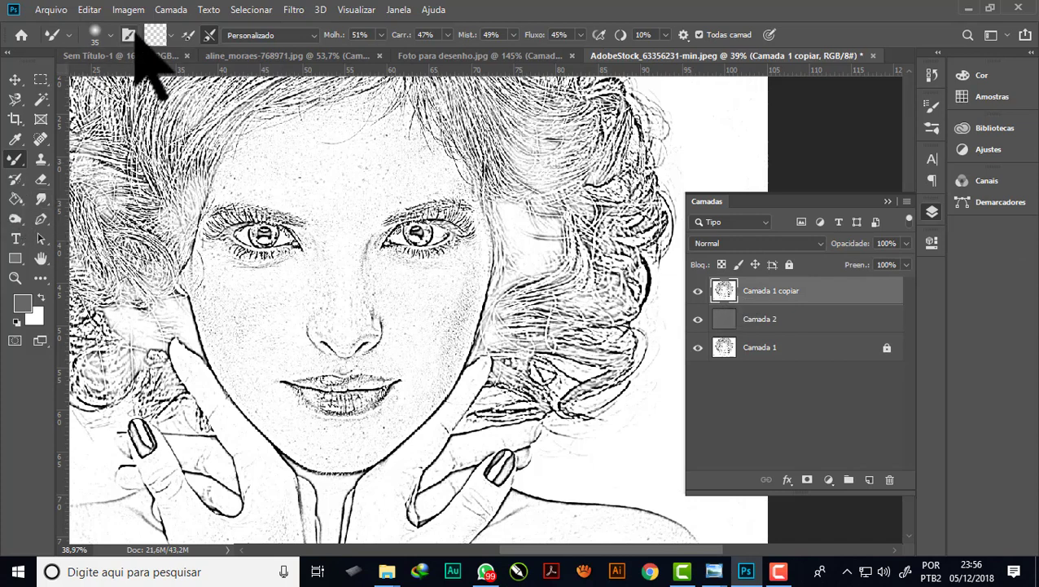
{"action": "left_click", "coordinate": [170, 35]}
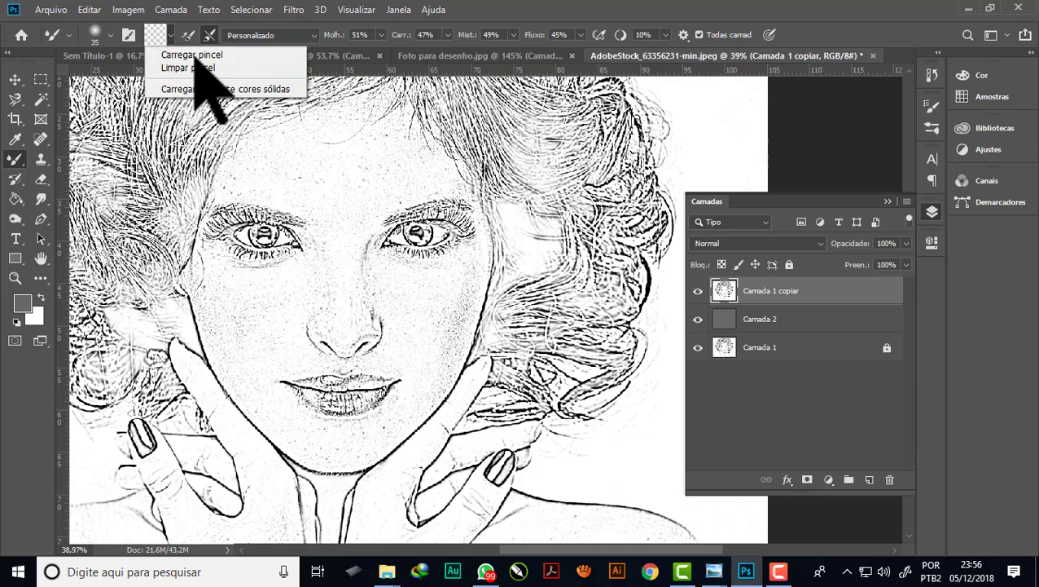
{"action": "left_click", "coordinate": [189, 56]}
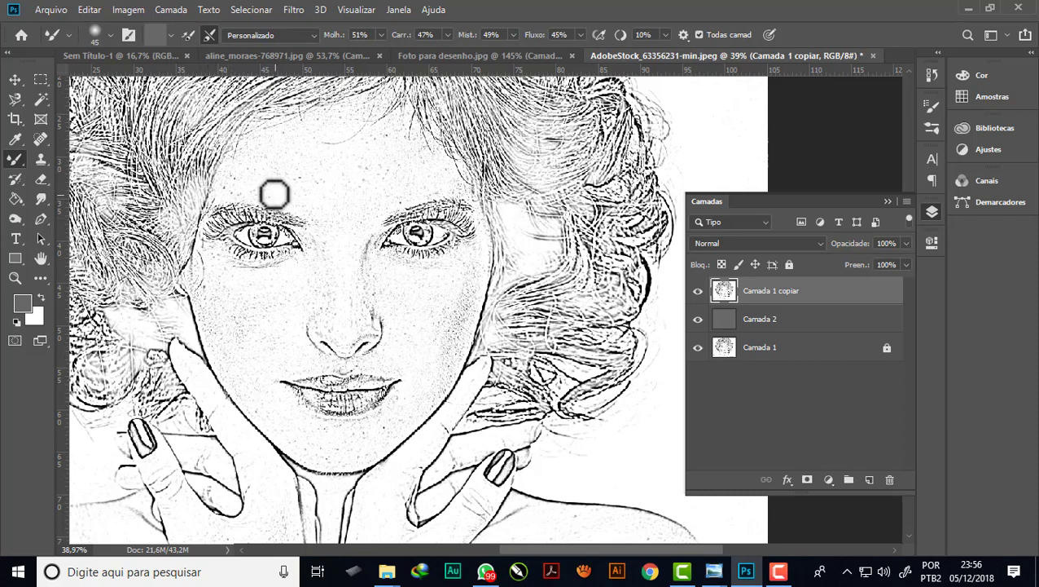
{"action": "left_click", "coordinate": [110, 35]}
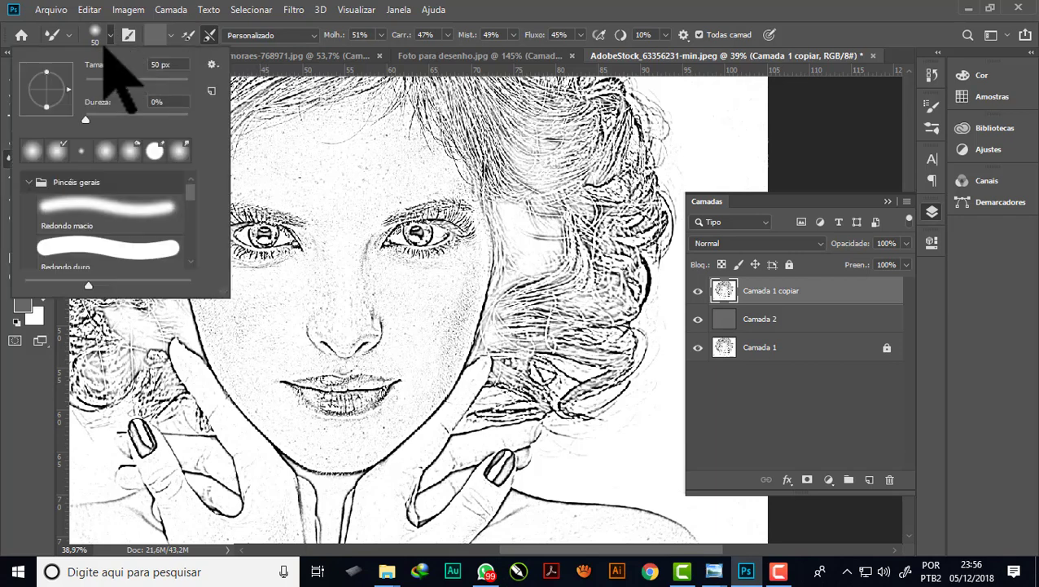
{"action": "left_click", "coordinate": [562, 82]}
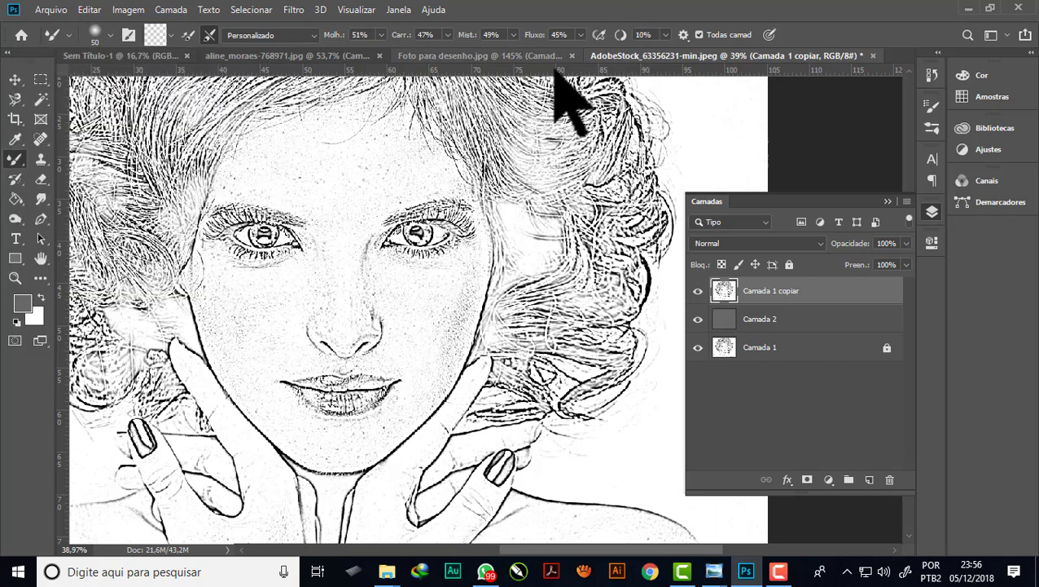
{"action": "key", "text": "bracketright"}
{"action": "key", "text": "bracketright"}
{"action": "key", "text": "bracketright"}
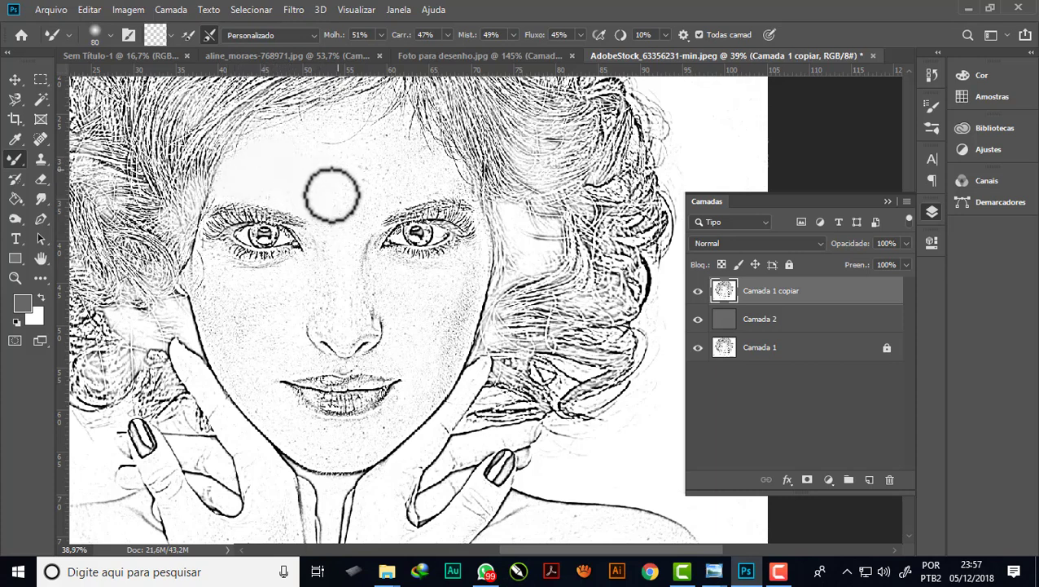
Step: Set wet 81%, load 80%, mix 73% and flow 68%, then blend the cheek
{"action": "left_click", "coordinate": [380, 34]}
{"action": "left_click_drag", "start_coordinate": [381, 52], "coordinate": [402, 52]}
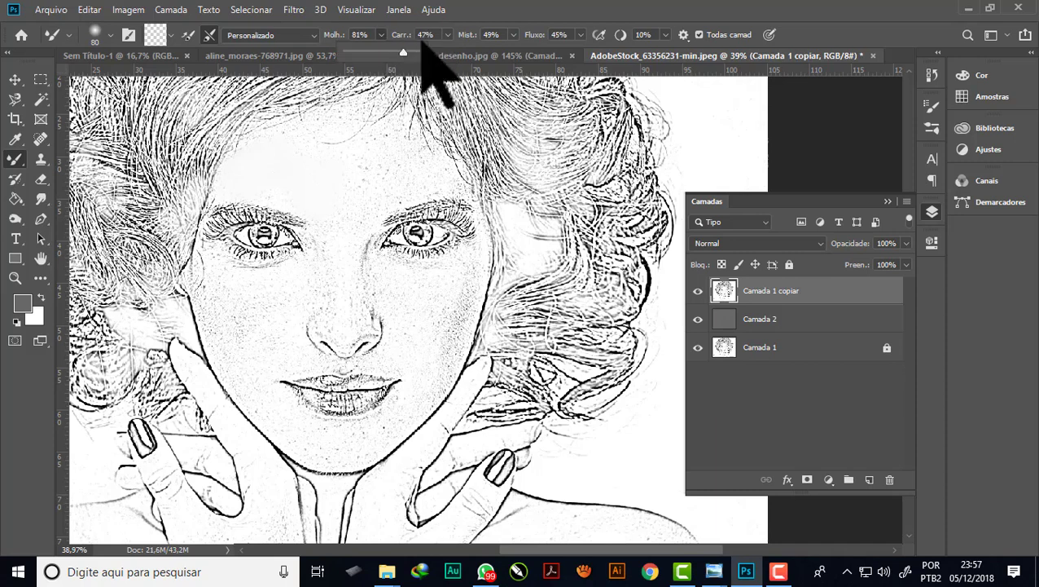
{"action": "left_click", "coordinate": [447, 34]}
{"action": "left_click_drag", "start_coordinate": [446, 52], "coordinate": [598, 52]}
{"action": "left_click", "coordinate": [513, 34]}
{"action": "left_click", "coordinate": [580, 34]}
{"action": "left_click", "coordinate": [638, 23]}
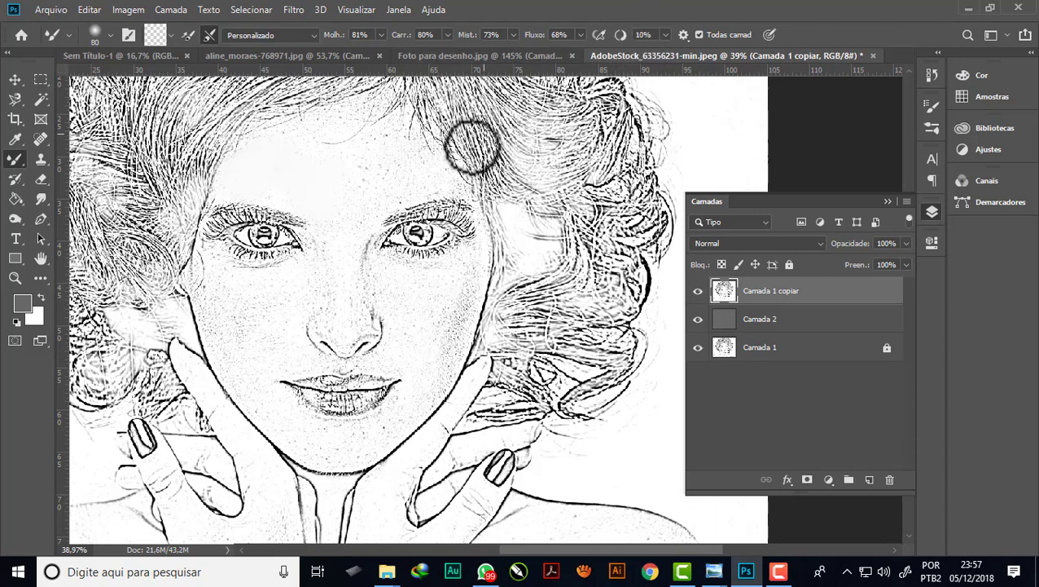
{"action": "mouse_move", "coordinate": [430, 334]}
{"action": "left_mouse_down"}
{"action": "mouse_move", "coordinate": [431, 348]}
{"action": "mouse_move", "coordinate": [455, 306]}
{"action": "mouse_move", "coordinate": [443, 350]}
{"action": "mouse_move", "coordinate": [438, 299]}
{"action": "mouse_move", "coordinate": [389, 287]}
{"action": "mouse_move", "coordinate": [436, 287]}
{"action": "left_mouse_up"}
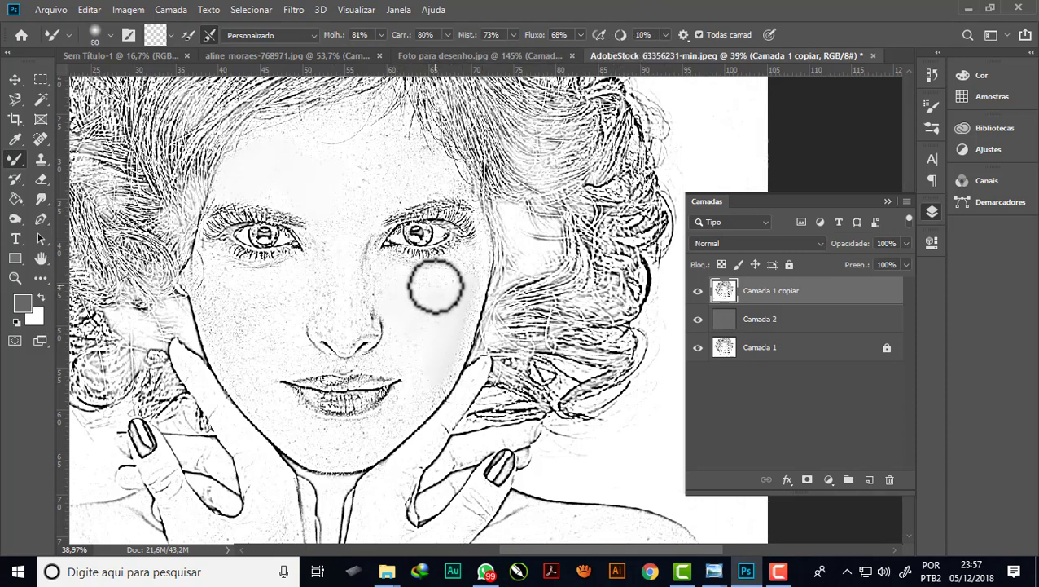
Step: Hide the panels, zoom in and blend the cheek shading down to the jawline
{"action": "scroll", "coordinate": [455, 323], "scroll_direction": "up", "scroll_amount": 1}
{"action": "scroll", "coordinate": [457, 324], "scroll_direction": "up", "scroll_amount": 2}
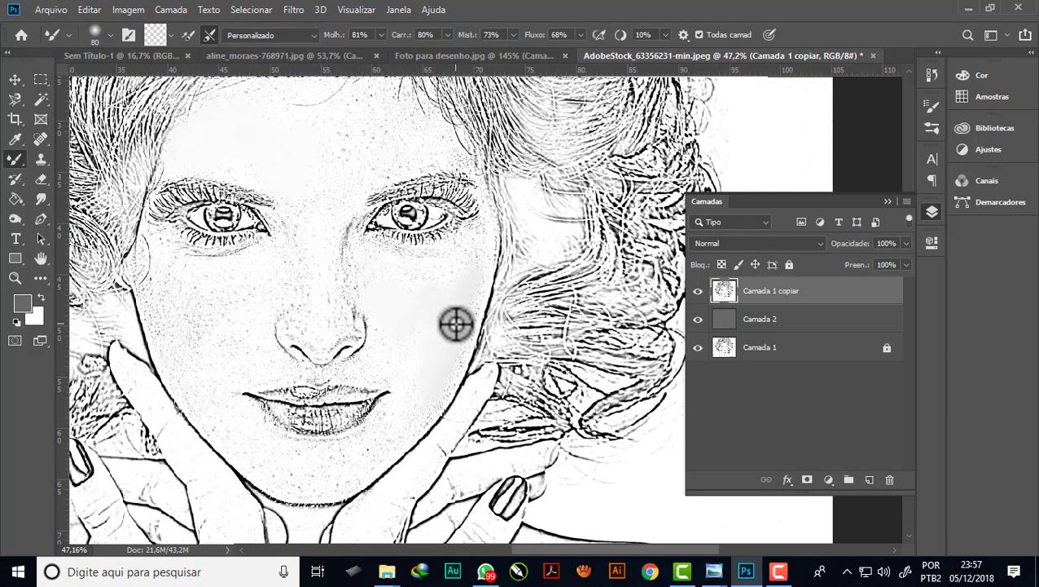
{"action": "key", "text": "Tab"}
{"action": "scroll", "coordinate": [516, 302], "scroll_direction": "down", "scroll_amount": 2}
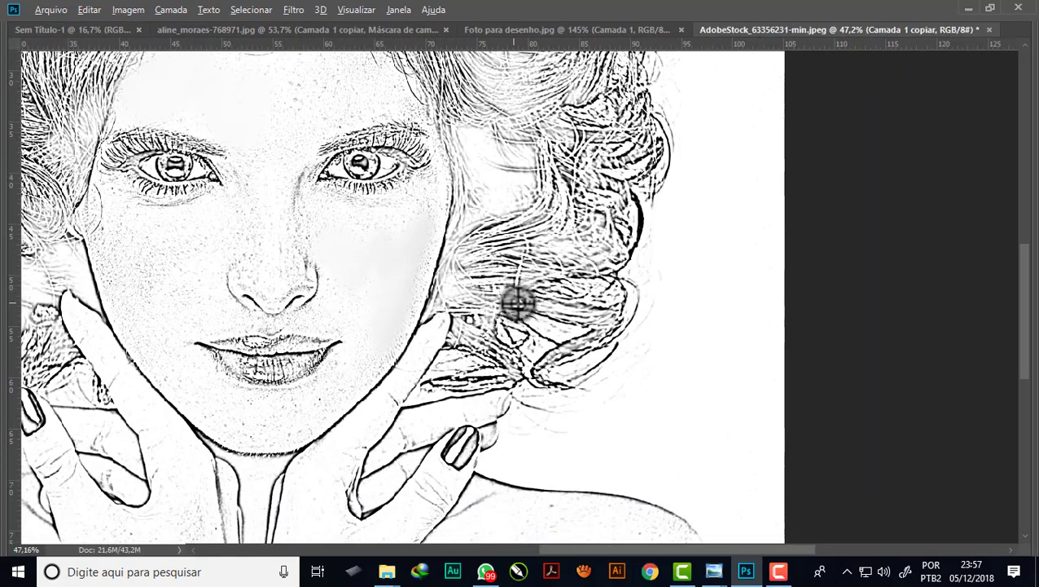
{"action": "scroll", "coordinate": [523, 302], "scroll_direction": "down", "scroll_amount": 2}
{"action": "scroll", "coordinate": [413, 274], "scroll_direction": "up", "scroll_amount": 1}
{"action": "scroll", "coordinate": [427, 313], "scroll_direction": "up", "scroll_amount": 2}
{"action": "scroll", "coordinate": [468, 321], "scroll_direction": "up", "scroll_amount": 2}
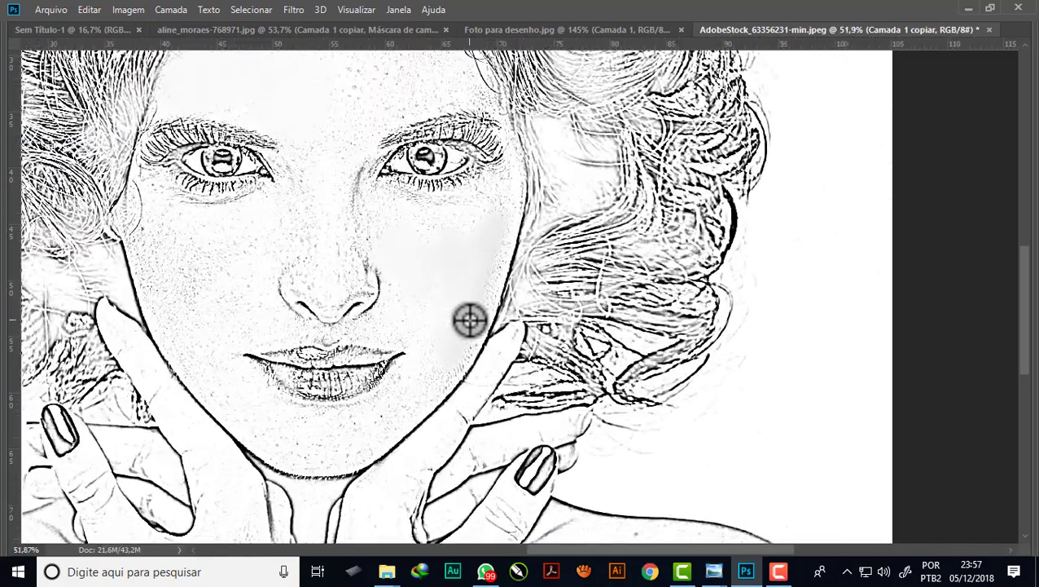
{"action": "scroll", "coordinate": [485, 328], "scroll_direction": "up", "scroll_amount": 1}
{"action": "scroll", "coordinate": [505, 339], "scroll_direction": "up", "scroll_amount": 1}
{"action": "scroll", "coordinate": [514, 343], "scroll_direction": "up", "scroll_amount": 1}
{"action": "scroll", "coordinate": [515, 343], "scroll_direction": "up", "scroll_amount": 2}
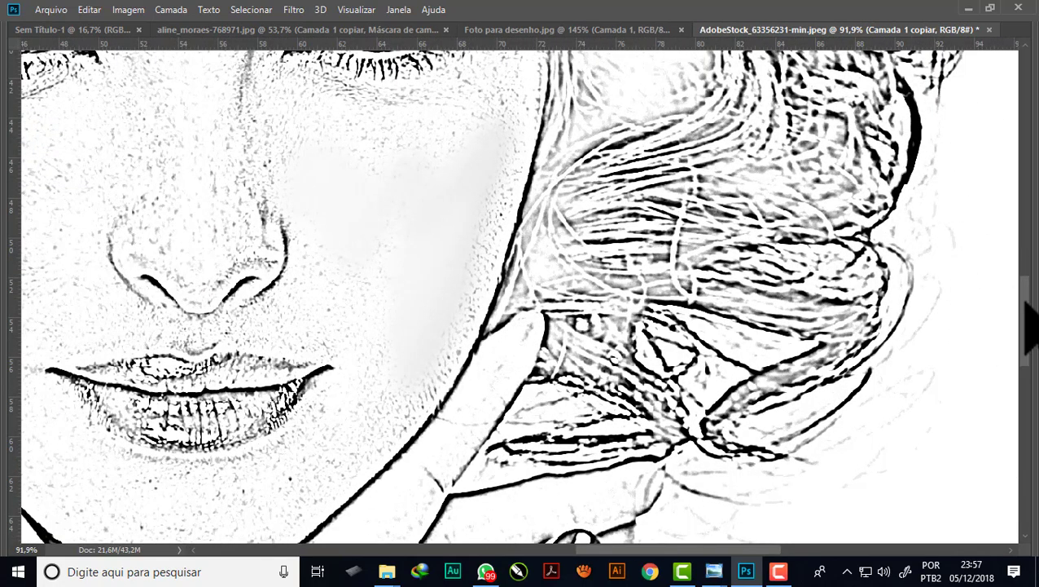
{"action": "left_click_drag", "start_coordinate": [1024, 322], "coordinate": [986, 251]}
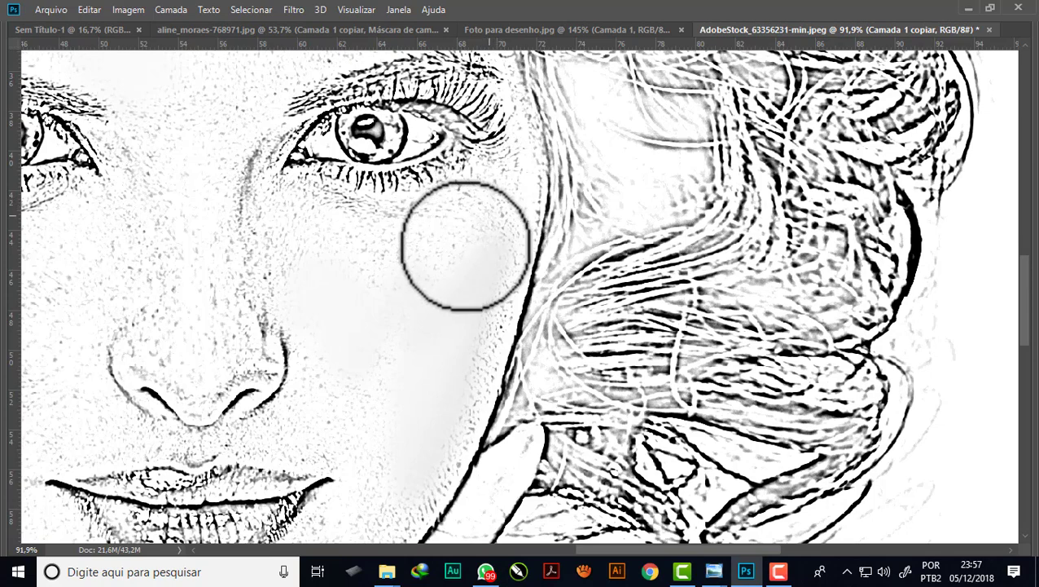
{"action": "mouse_move", "coordinate": [357, 267]}
{"action": "left_mouse_down"}
{"action": "mouse_move", "coordinate": [466, 414]}
{"action": "mouse_move", "coordinate": [391, 280]}
{"action": "mouse_move", "coordinate": [493, 301]}
{"action": "mouse_move", "coordinate": [294, 245]}
{"action": "left_mouse_up"}
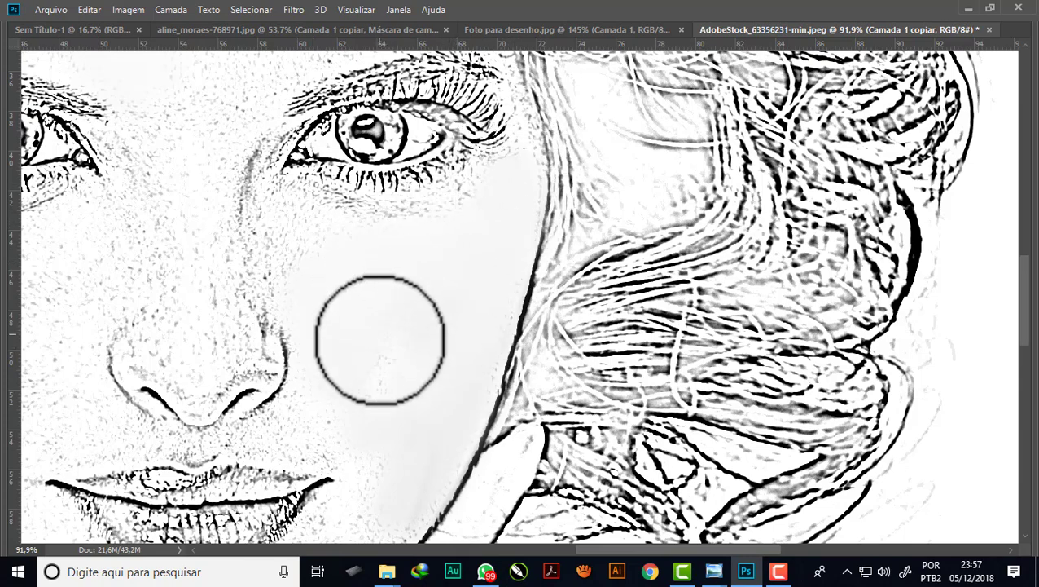
Step: Shrink the brush and smooth the speckles under the eye, beside the nose and on the left cheek
{"action": "key", "text": "bracketleft"}
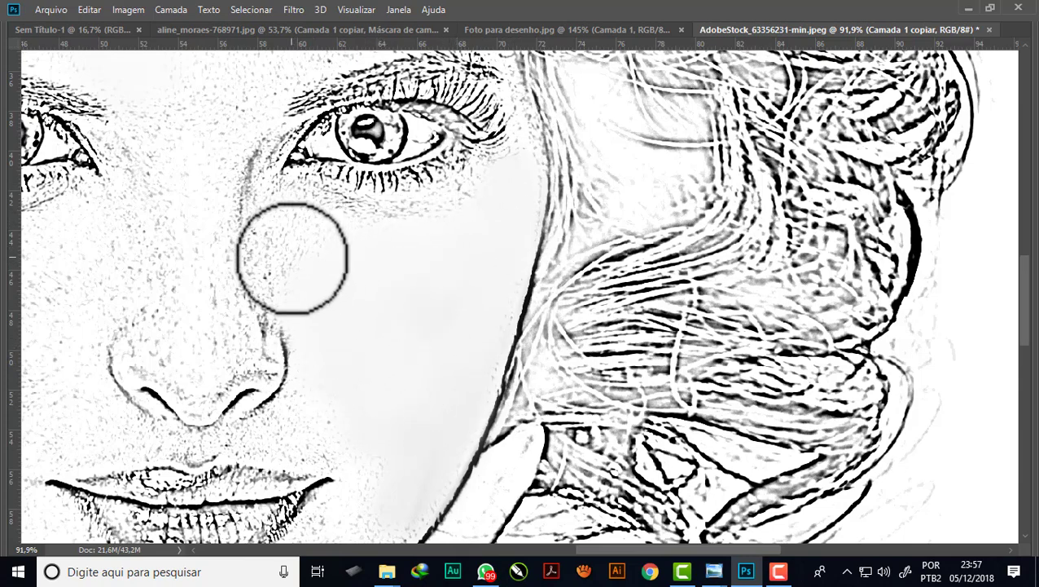
{"action": "key", "text": "bracketleft"}
{"action": "key", "text": "bracketleft"}
{"action": "mouse_move", "coordinate": [287, 229]}
{"action": "left_mouse_down"}
{"action": "mouse_move", "coordinate": [466, 184]}
{"action": "mouse_move", "coordinate": [413, 202]}
{"action": "mouse_move", "coordinate": [508, 167]}
{"action": "mouse_move", "coordinate": [529, 139]}
{"action": "left_mouse_up"}
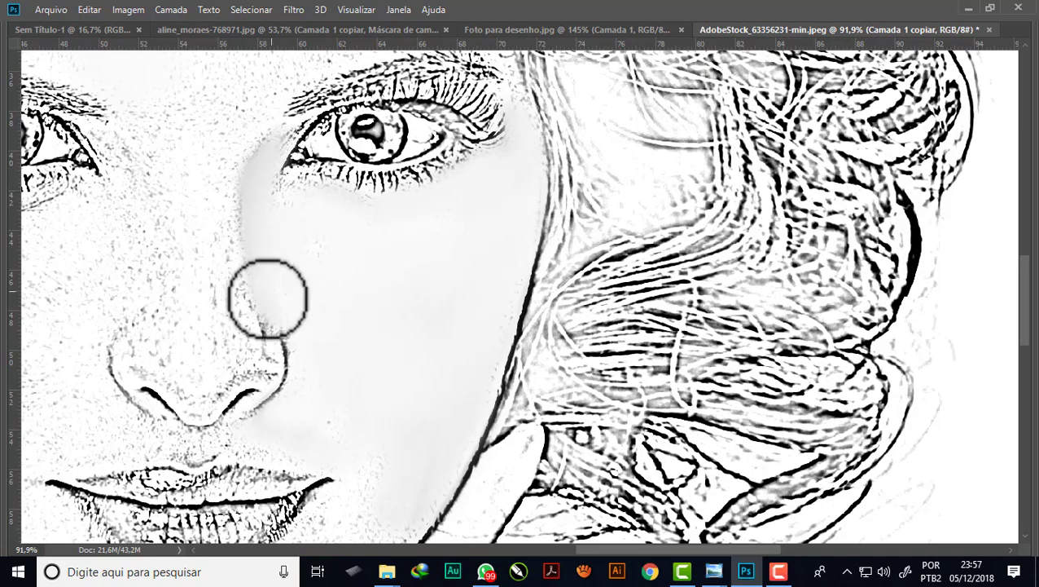
{"action": "scroll", "coordinate": [424, 210], "scroll_direction": "down", "scroll_amount": 3, "text": "alt"}
{"action": "scroll", "coordinate": [454, 221], "scroll_direction": "up", "scroll_amount": 1, "text": "alt"}
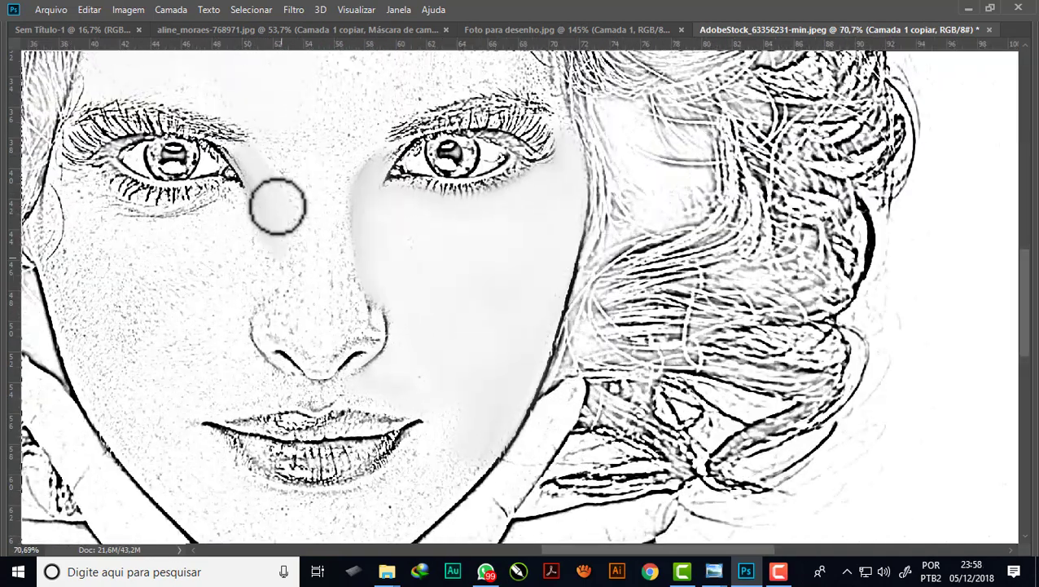
{"action": "mouse_move", "coordinate": [114, 199]}
{"action": "left_mouse_down"}
{"action": "mouse_move", "coordinate": [367, 336]}
{"action": "mouse_move", "coordinate": [283, 311]}
{"action": "left_mouse_up"}
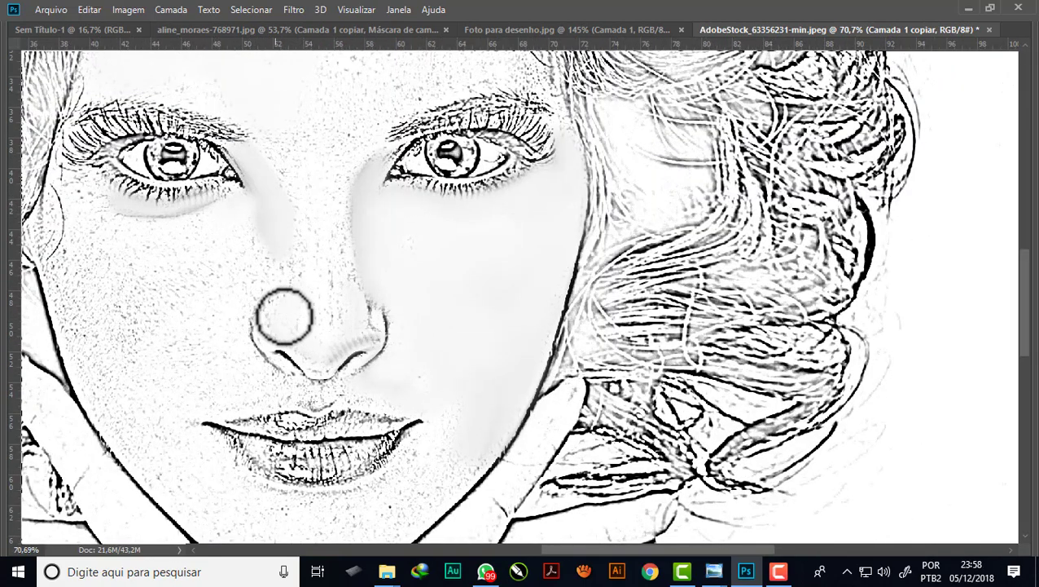
{"action": "scroll", "coordinate": [229, 237], "scroll_direction": "down", "scroll_amount": 1, "text": "alt"}
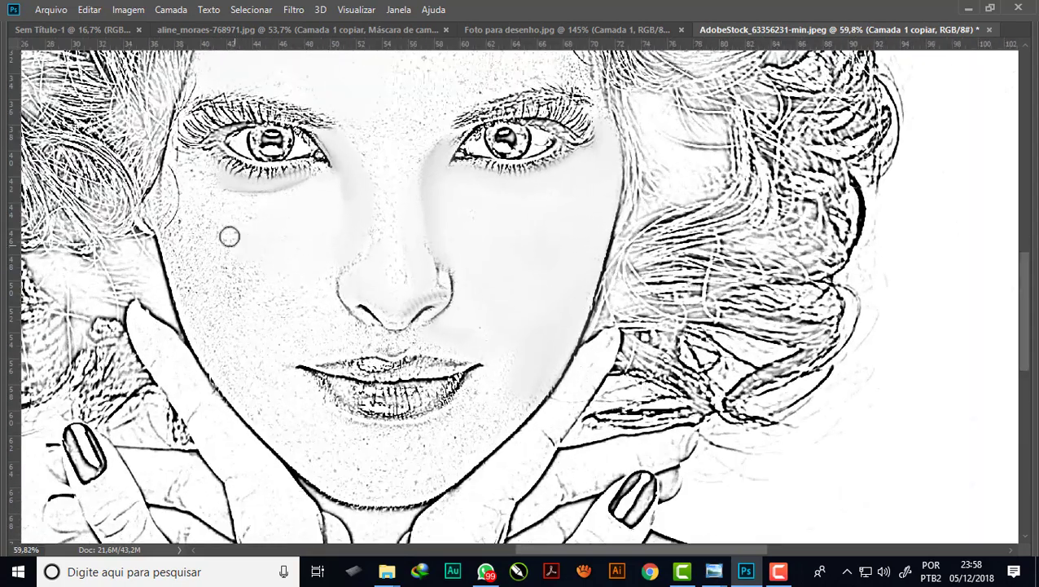
{"action": "left_click_drag", "start_coordinate": [229, 265], "coordinate": [193, 169]}
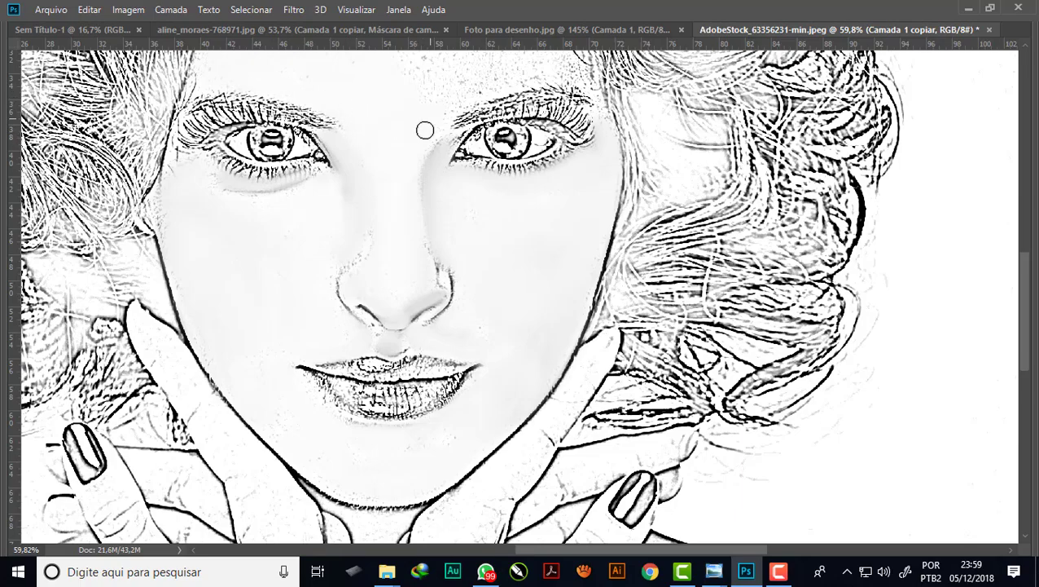
{"action": "scroll", "coordinate": [376, 271], "scroll_direction": "up", "scroll_amount": 3}
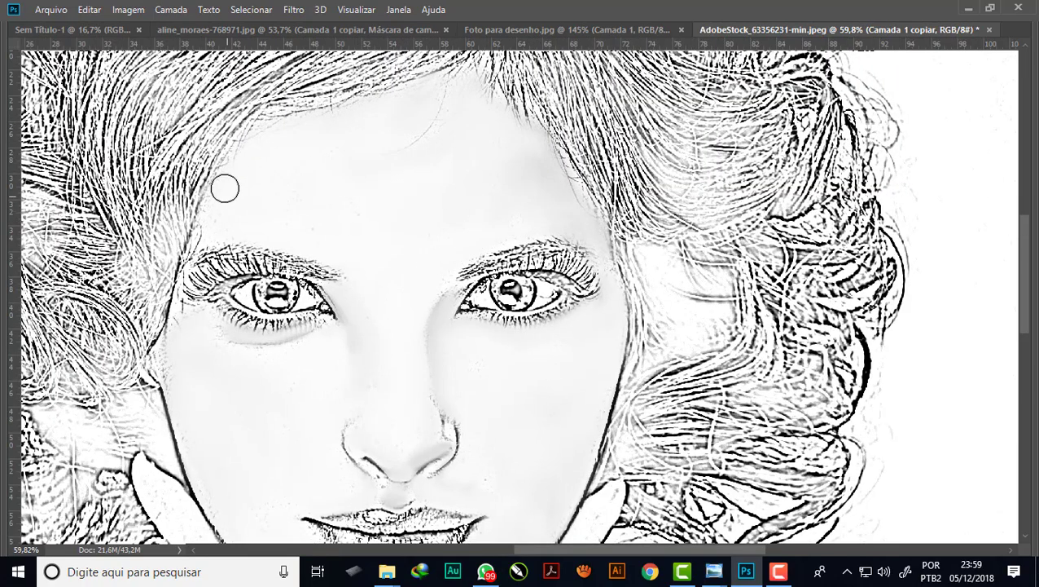
{"action": "scroll", "coordinate": [225, 185], "scroll_direction": "down", "scroll_amount": 2}
{"action": "scroll", "coordinate": [491, 405], "scroll_direction": "up", "scroll_amount": 3}
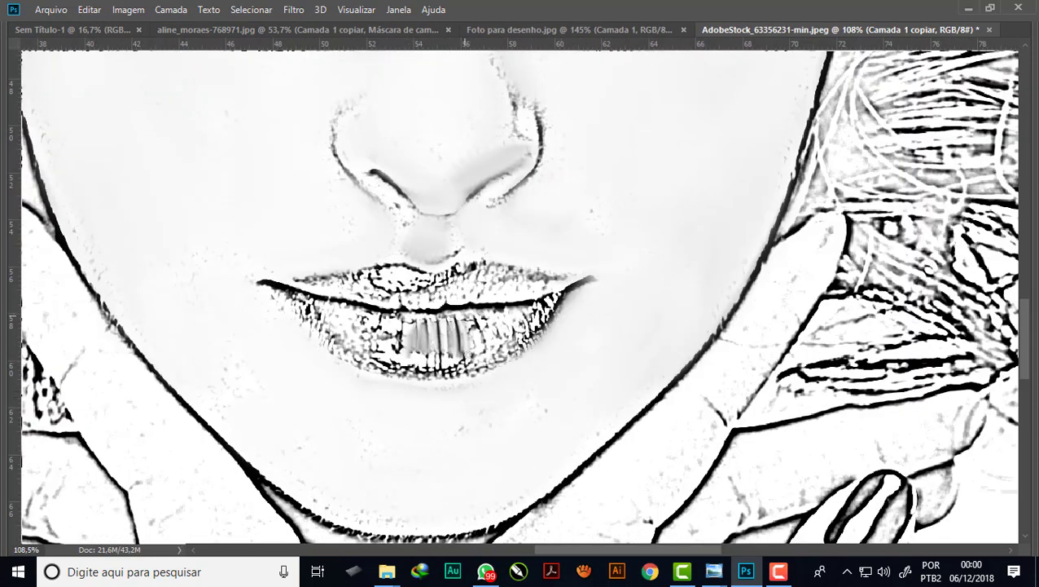
Step: Blend both sides of the teeth and the lower lip into smooth gray shading
{"action": "left_click_drag", "start_coordinate": [470, 352], "coordinate": [522, 318]}
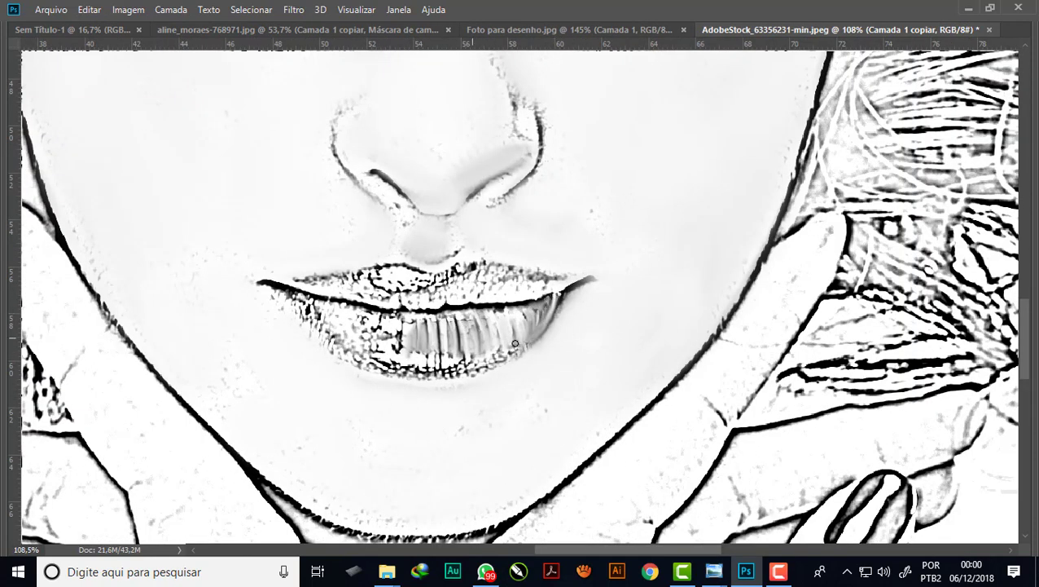
{"action": "mouse_move", "coordinate": [369, 314]}
{"action": "left_mouse_down"}
{"action": "mouse_move", "coordinate": [344, 342]}
{"action": "mouse_move", "coordinate": [366, 360]}
{"action": "mouse_move", "coordinate": [293, 297]}
{"action": "left_mouse_up"}
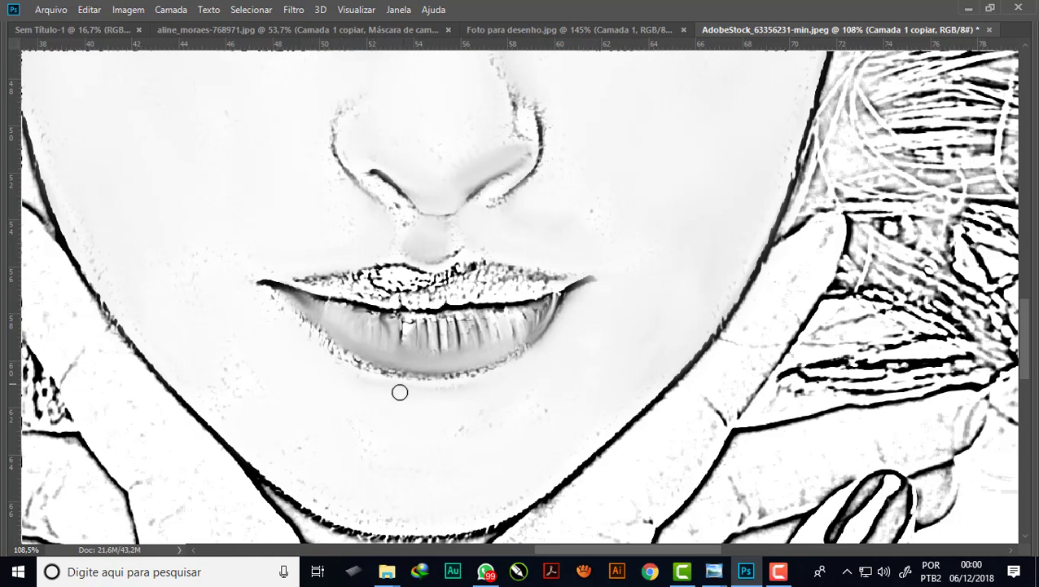
{"action": "mouse_move", "coordinate": [556, 302]}
{"action": "left_mouse_down"}
{"action": "mouse_move", "coordinate": [410, 370]}
{"action": "mouse_move", "coordinate": [481, 325]}
{"action": "mouse_move", "coordinate": [408, 318]}
{"action": "mouse_move", "coordinate": [480, 317]}
{"action": "mouse_move", "coordinate": [464, 290]}
{"action": "mouse_move", "coordinate": [525, 279]}
{"action": "mouse_move", "coordinate": [376, 294]}
{"action": "mouse_move", "coordinate": [367, 281]}
{"action": "mouse_move", "coordinate": [349, 291]}
{"action": "left_mouse_up"}
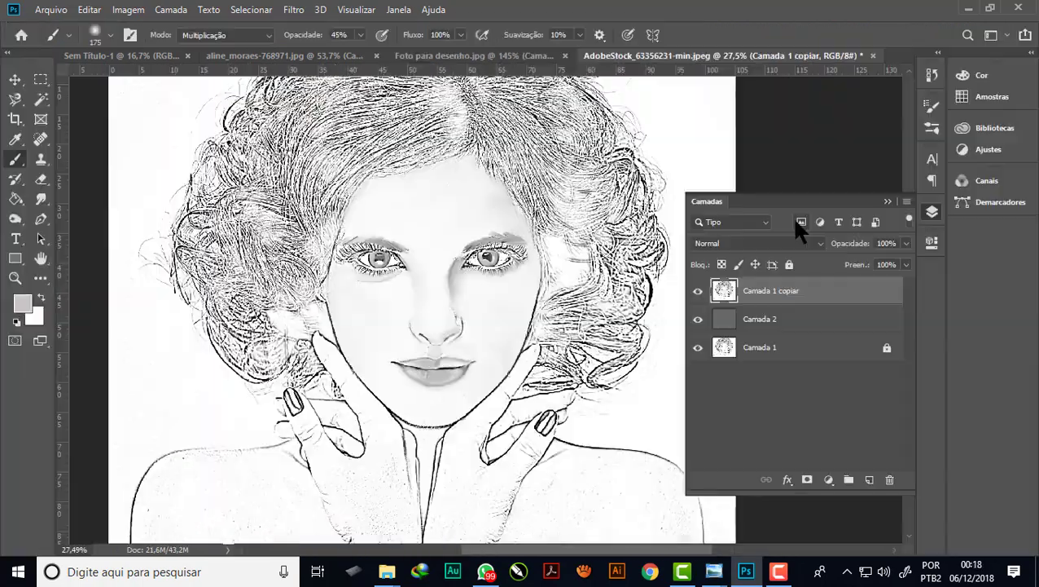
Step: Bring back the Layers panel and create empty layer Camada 3 above Camada 1 copiar
{"action": "left_click", "coordinate": [888, 201]}
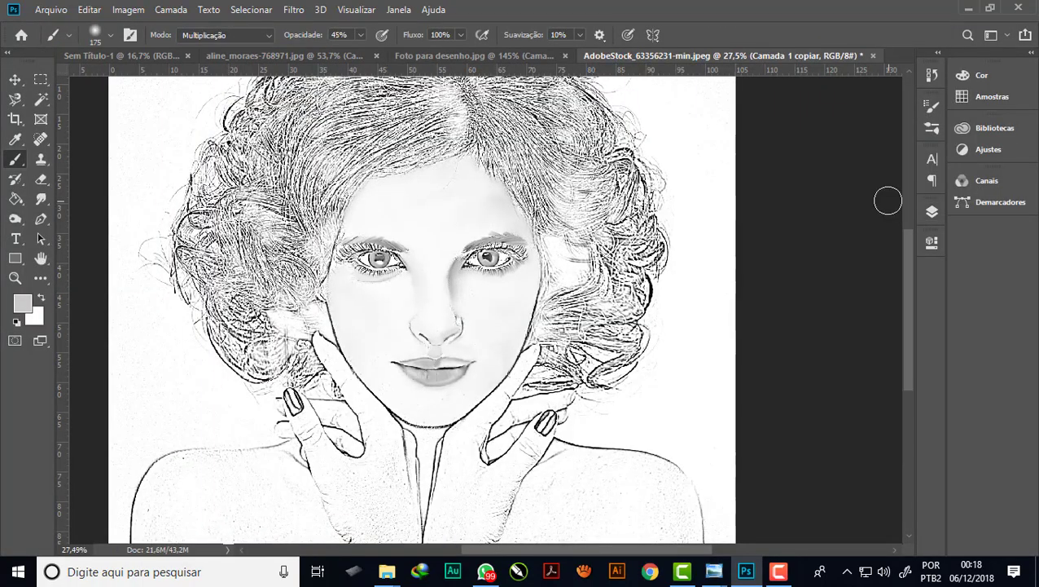
{"action": "left_click", "coordinate": [934, 215]}
{"action": "left_click", "coordinate": [888, 201]}
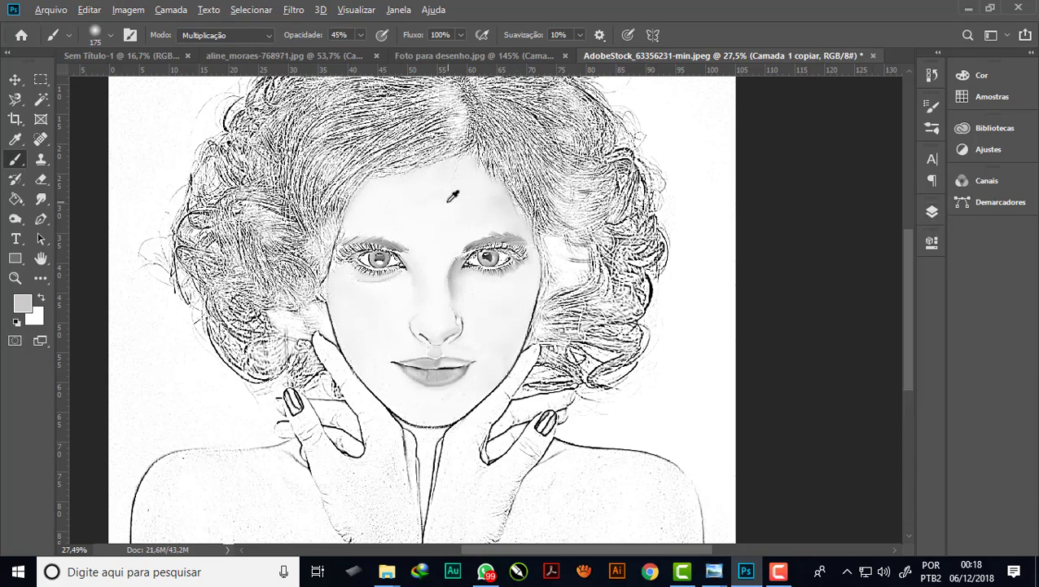
{"action": "scroll", "coordinate": [425, 187], "scroll_direction": "up", "scroll_amount": 1}
{"action": "scroll", "coordinate": [444, 334], "scroll_direction": "up", "scroll_amount": 1}
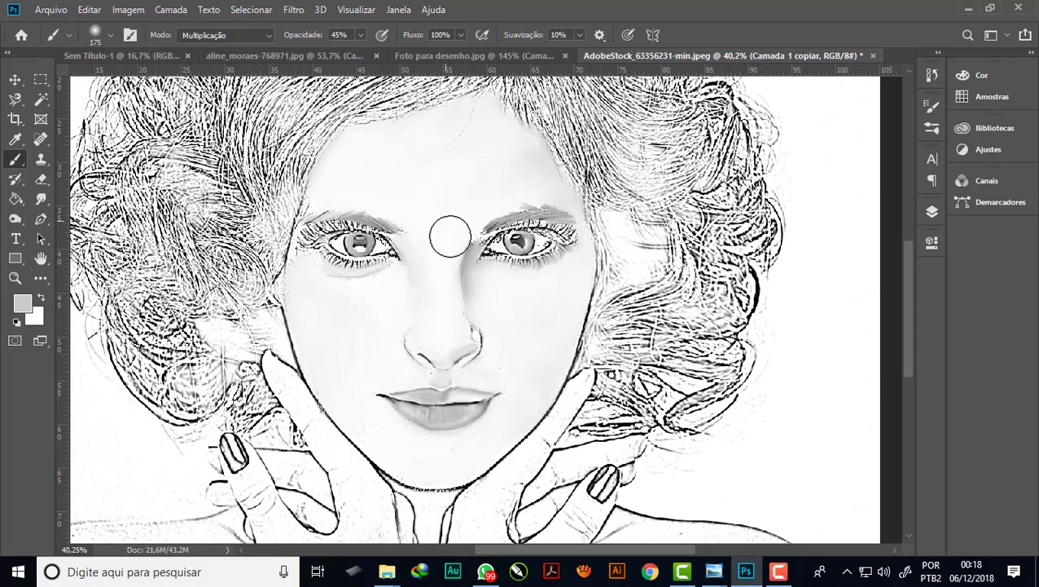
{"action": "scroll", "coordinate": [449, 250], "scroll_direction": "down", "scroll_amount": 1}
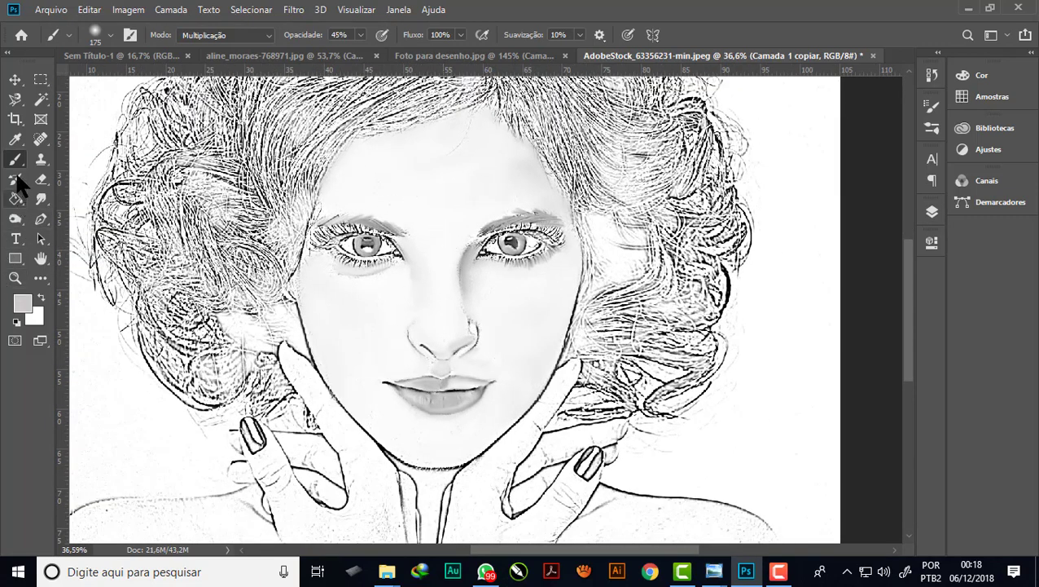
{"action": "left_click", "coordinate": [932, 211]}
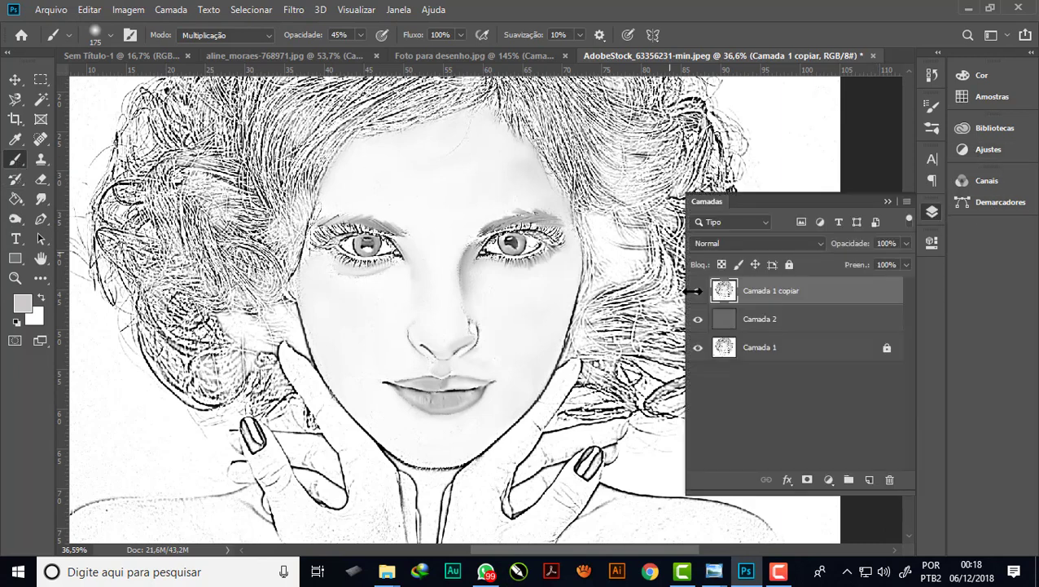
{"action": "left_click", "coordinate": [868, 482]}
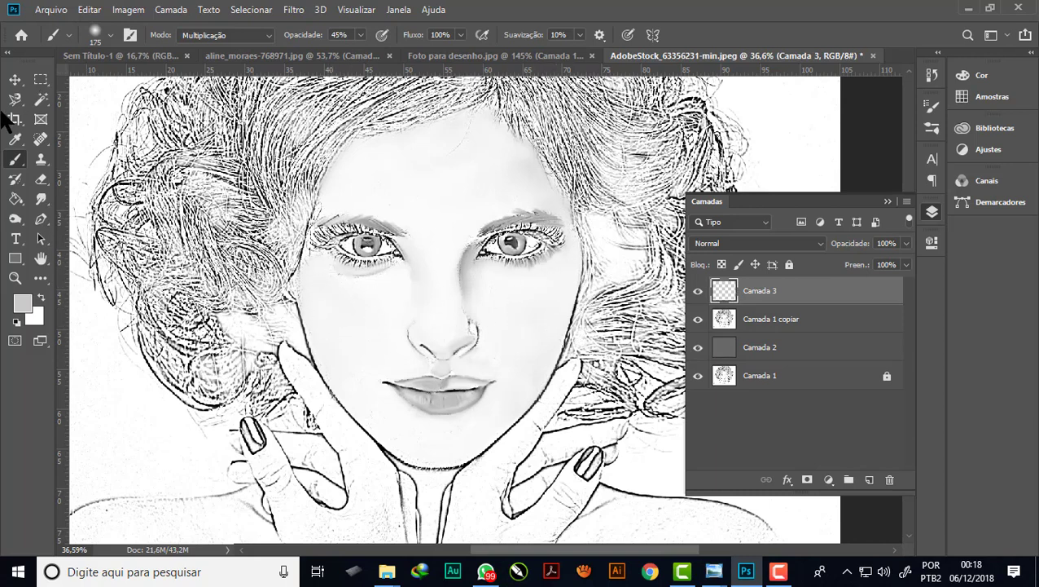
Step: Sample mid grey 6c6c6c as the paint colour and set brush opacity 22% and flow 30%
{"action": "left_click", "coordinate": [22, 303]}
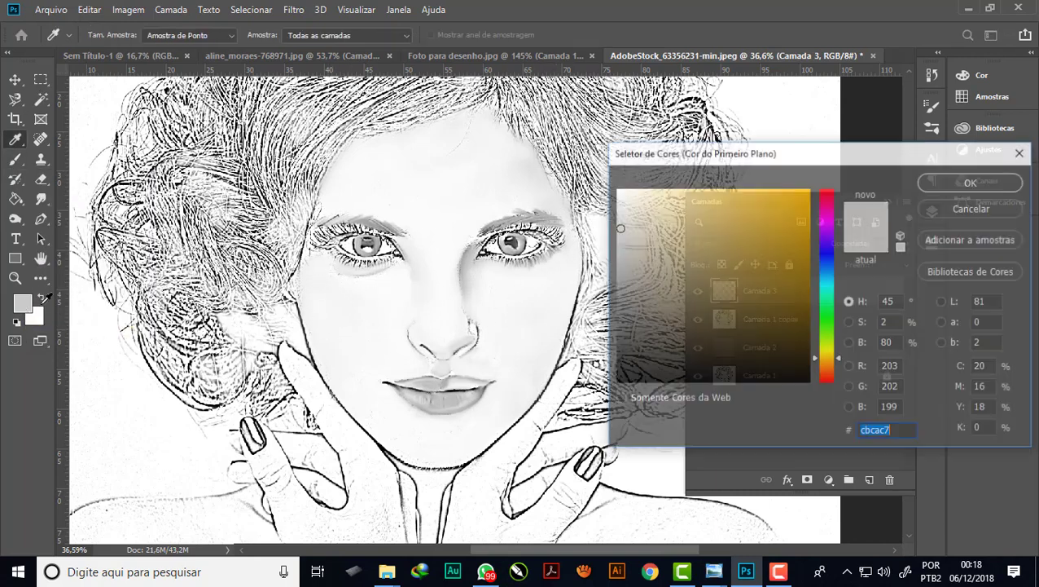
{"action": "mouse_move", "coordinate": [590, 271]}
{"action": "left_mouse_down"}
{"action": "mouse_move", "coordinate": [583, 261]}
{"action": "mouse_move", "coordinate": [574, 300]}
{"action": "left_mouse_up"}
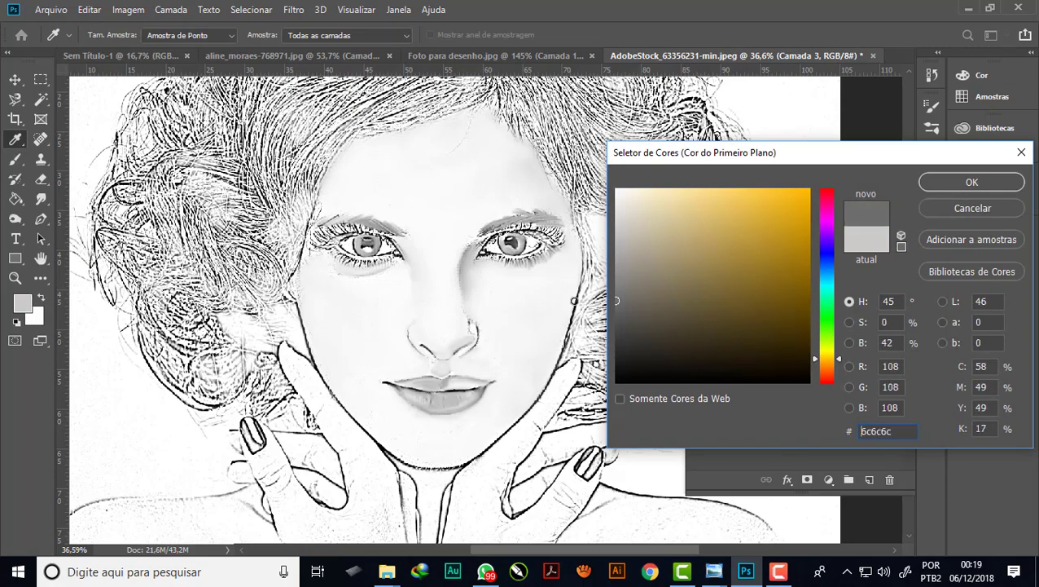
{"action": "left_click", "coordinate": [949, 180]}
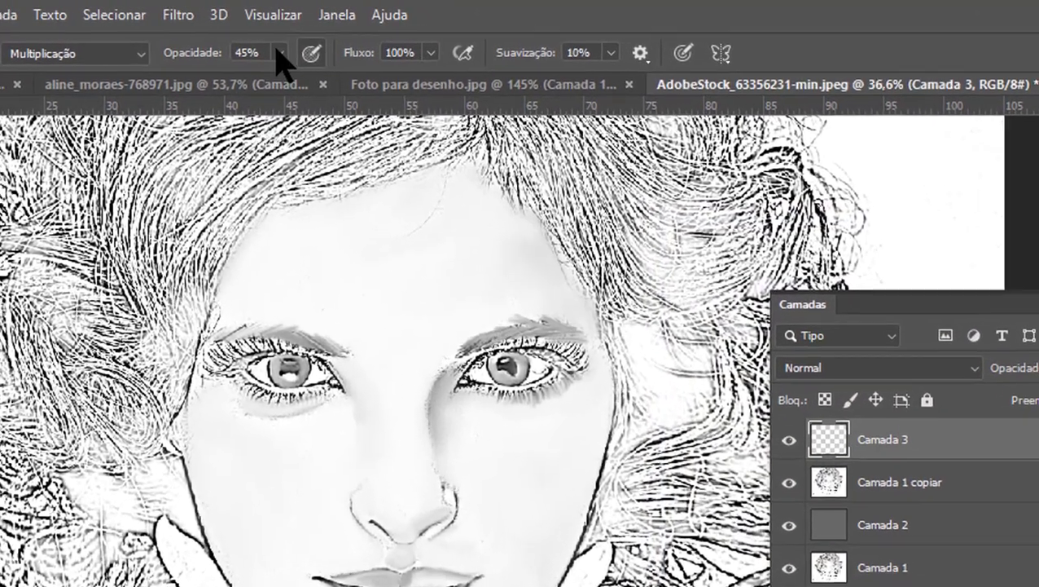
{"action": "left_click", "coordinate": [265, 56]}
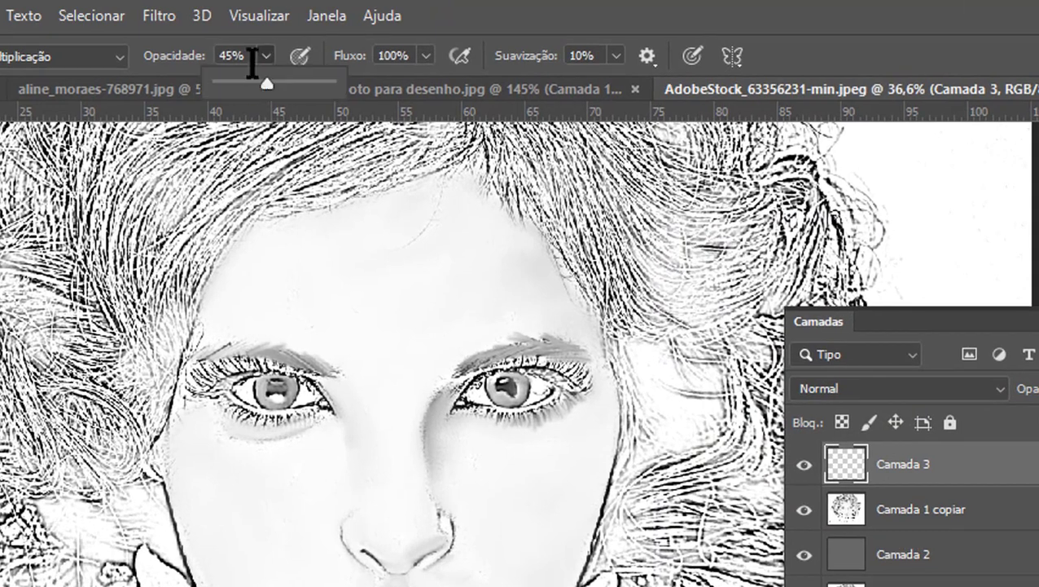
{"action": "left_click", "coordinate": [422, 57]}
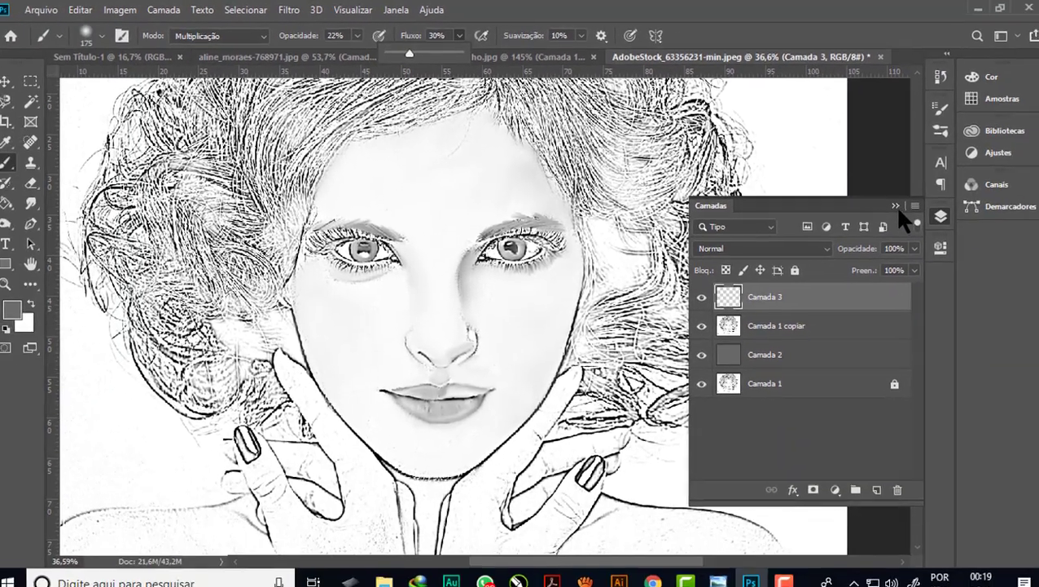
{"action": "left_click", "coordinate": [900, 208]}
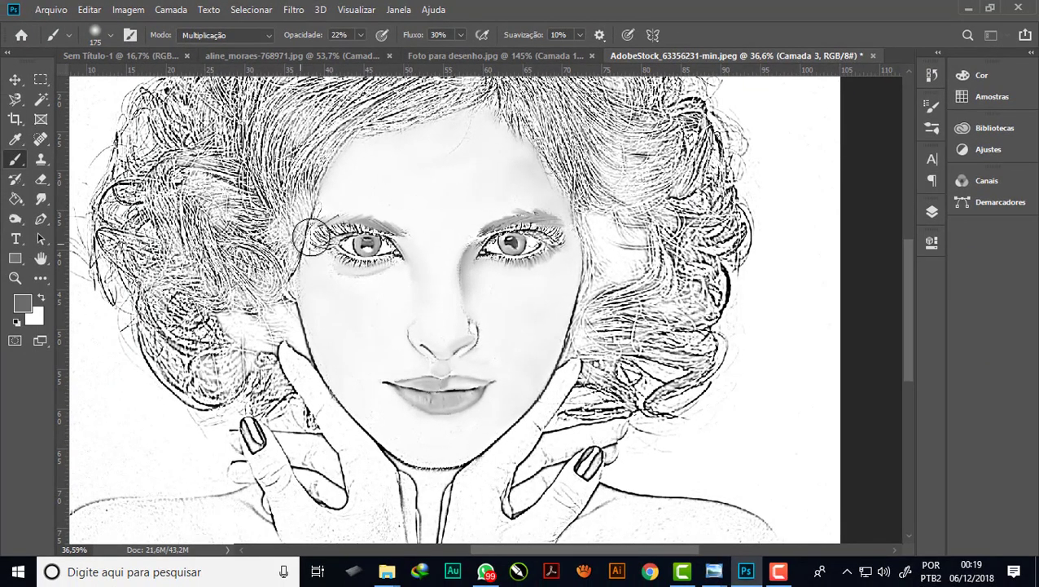
Step: Make Camada 3 the active layer again and hide the Layers list
{"action": "left_click", "coordinate": [932, 212]}
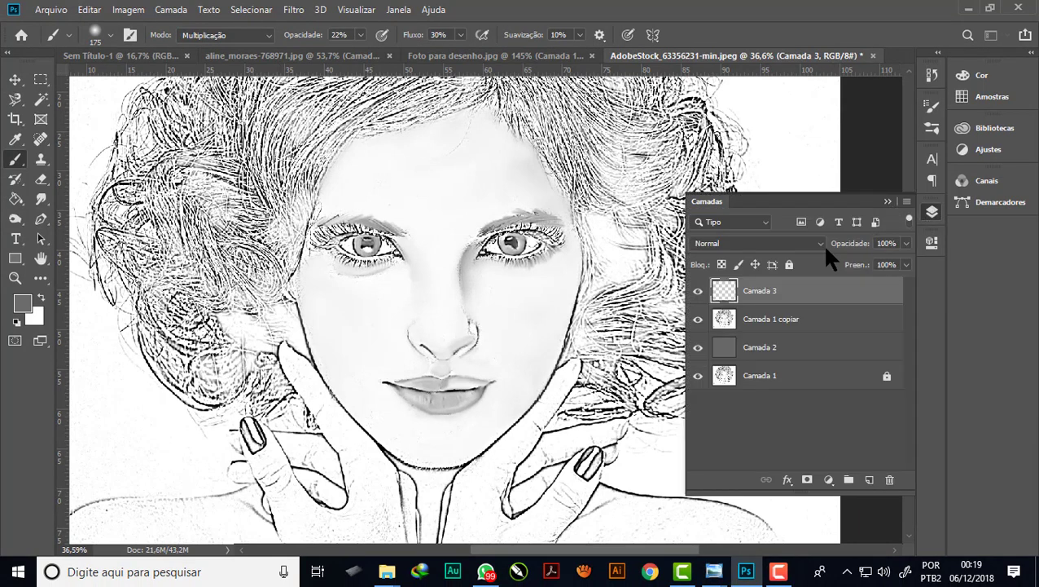
{"action": "left_click", "coordinate": [789, 321]}
{"action": "left_click", "coordinate": [743, 293]}
{"action": "left_click", "coordinate": [888, 201]}
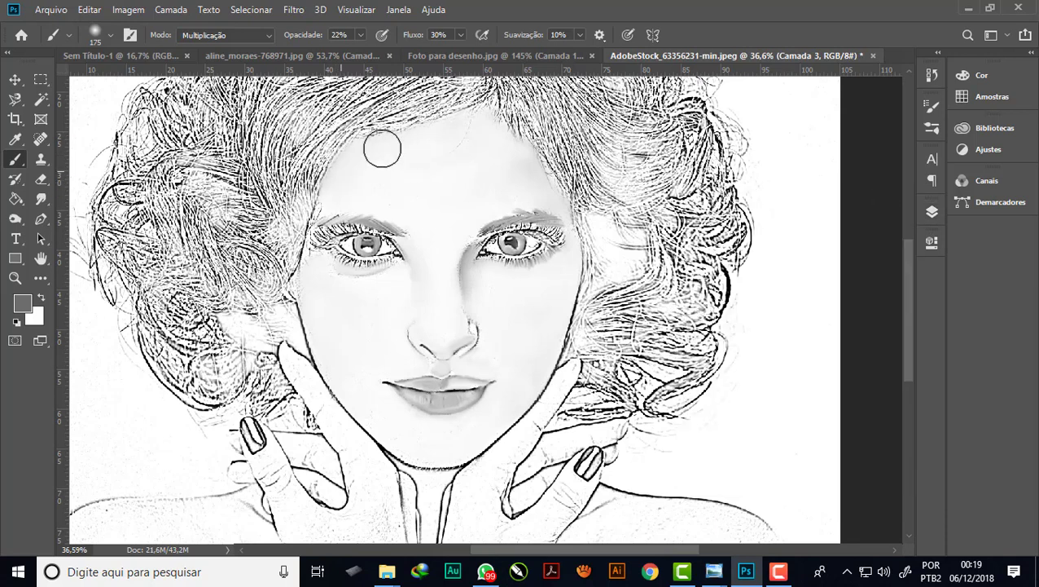
Step: Brush soft grey shading along the left cheek, right jawline and right cheek
{"action": "left_click_drag", "start_coordinate": [308, 269], "coordinate": [350, 390]}
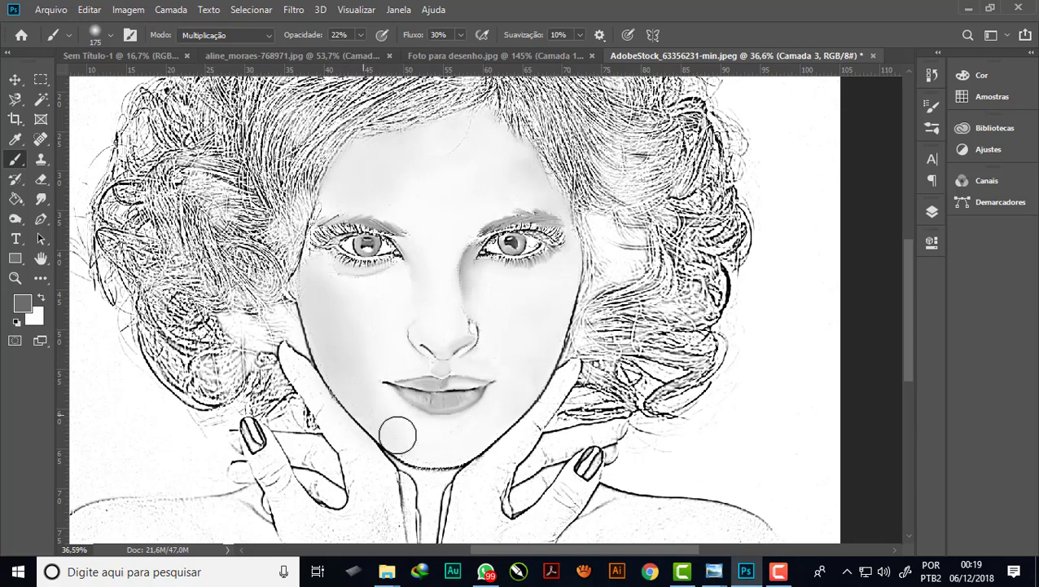
{"action": "mouse_move", "coordinate": [558, 299]}
{"action": "left_mouse_down"}
{"action": "mouse_move", "coordinate": [478, 446]}
{"action": "mouse_move", "coordinate": [439, 465]}
{"action": "left_mouse_up"}
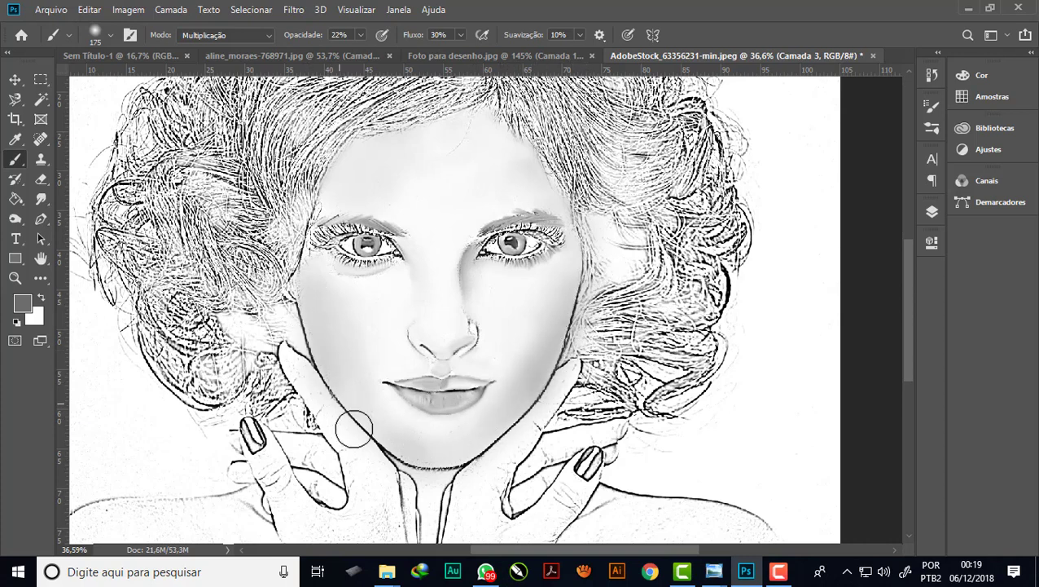
{"action": "mouse_move", "coordinate": [354, 429]}
{"action": "left_mouse_down"}
{"action": "mouse_move", "coordinate": [432, 465]}
{"action": "mouse_move", "coordinate": [564, 312]}
{"action": "mouse_move", "coordinate": [585, 216]}
{"action": "left_mouse_up"}
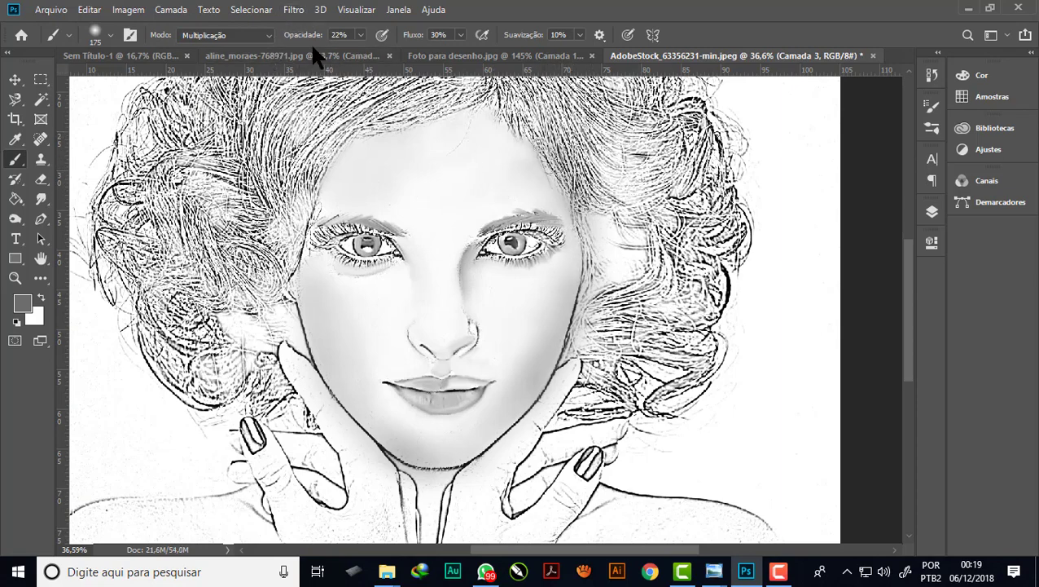
{"action": "left_click", "coordinate": [269, 35]}
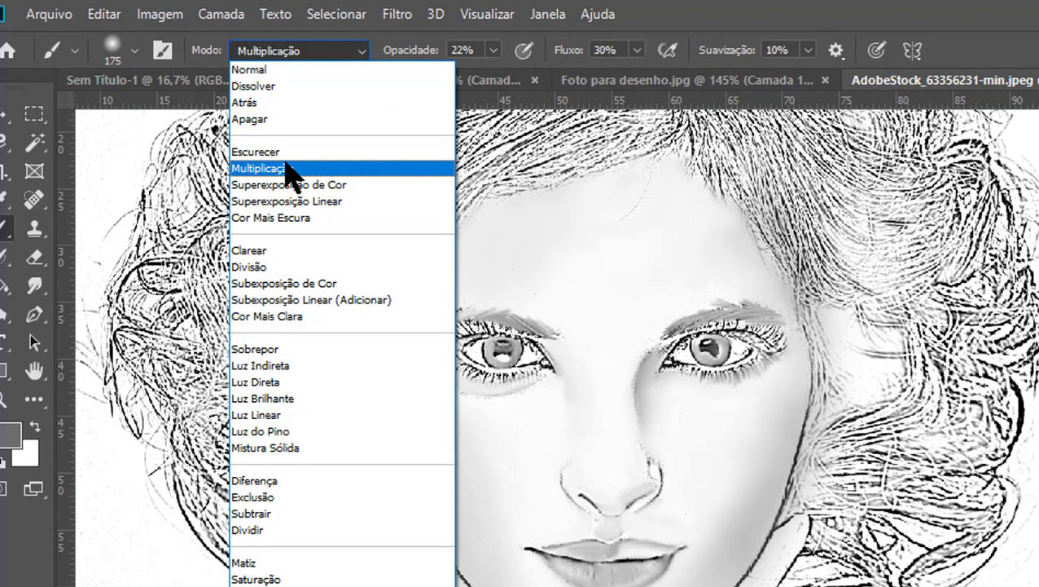
Step: In Multiplicação mode, darken the forehead, left face edge, chin and neck with grey
{"action": "left_click", "coordinate": [279, 171]}
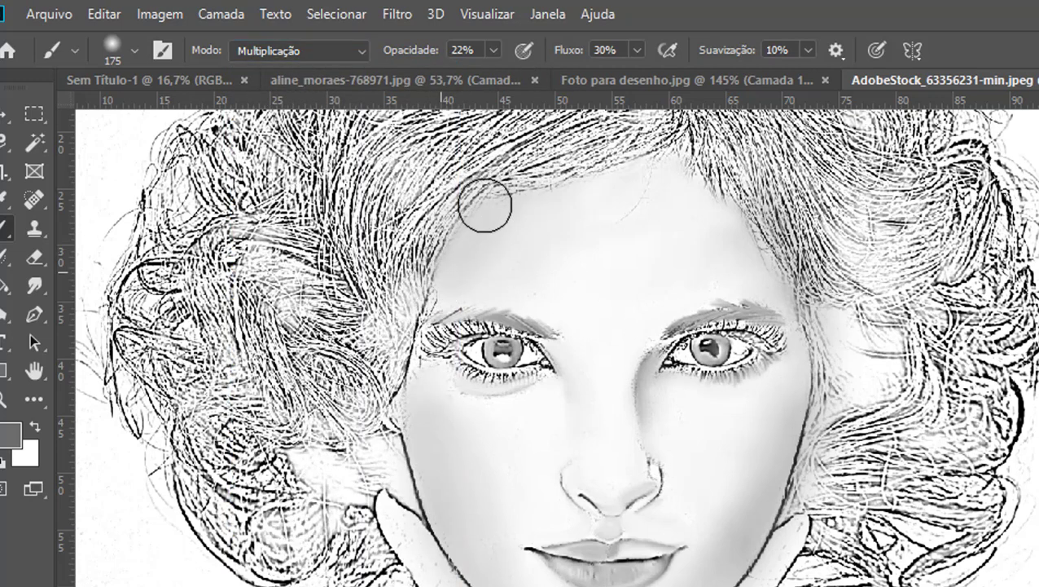
{"action": "left_click_drag", "start_coordinate": [525, 176], "coordinate": [431, 296]}
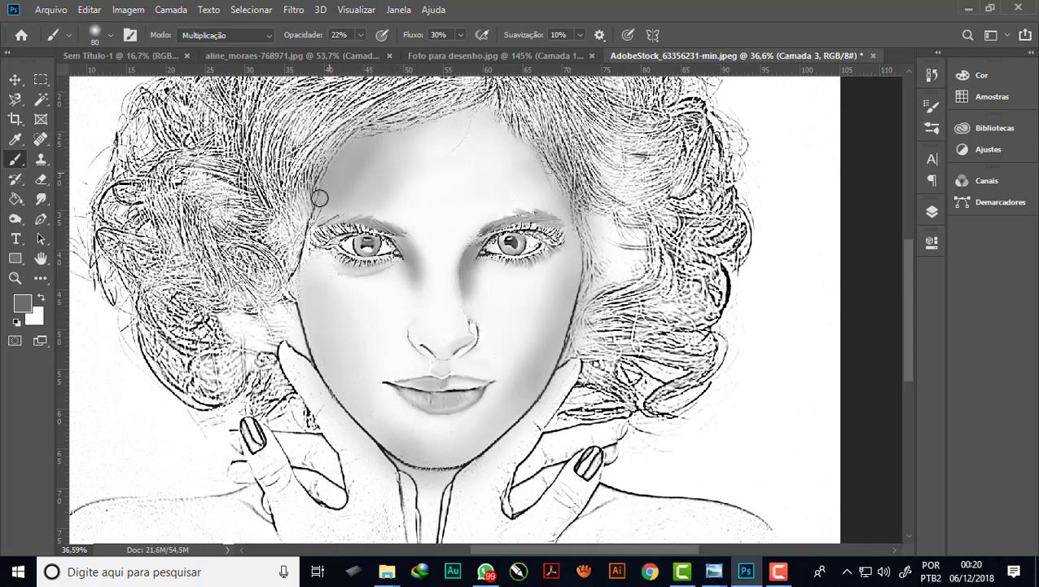
{"action": "left_click_drag", "start_coordinate": [301, 273], "coordinate": [309, 365]}
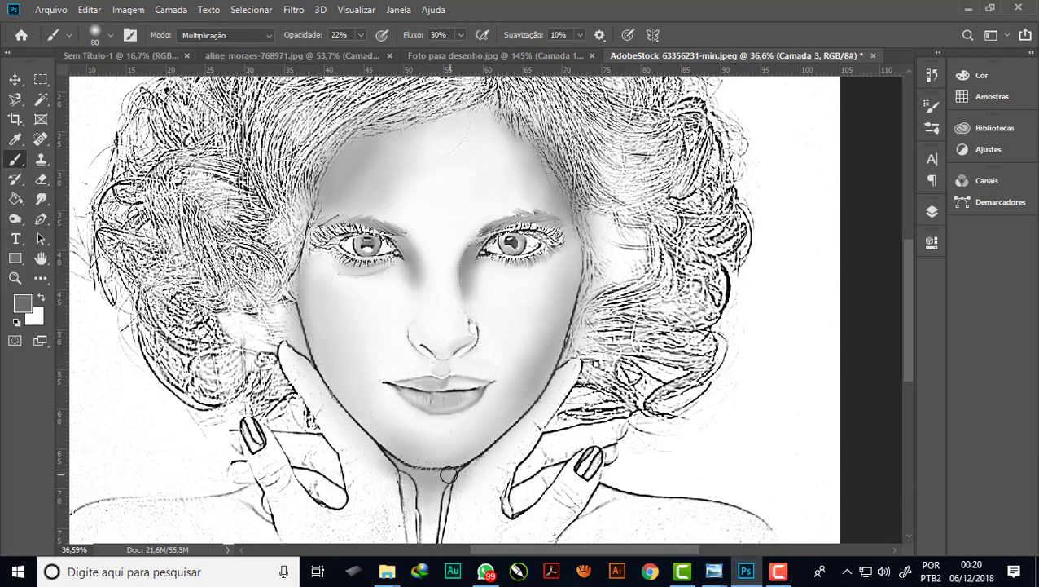
{"action": "left_click_drag", "start_coordinate": [431, 482], "coordinate": [421, 486]}
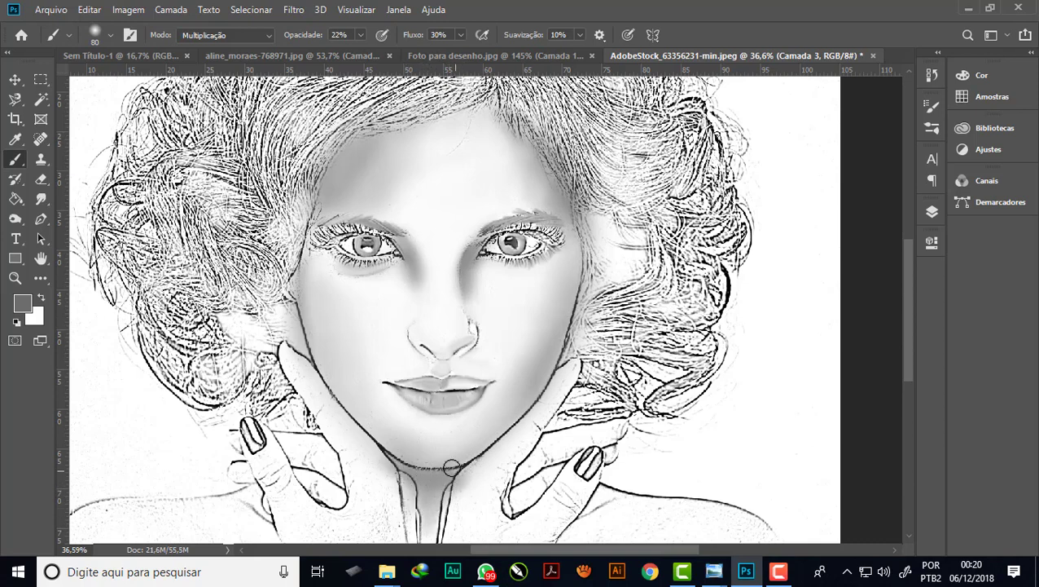
{"action": "left_click_drag", "start_coordinate": [412, 521], "coordinate": [417, 537]}
{"action": "key", "text": "bracketleft"}
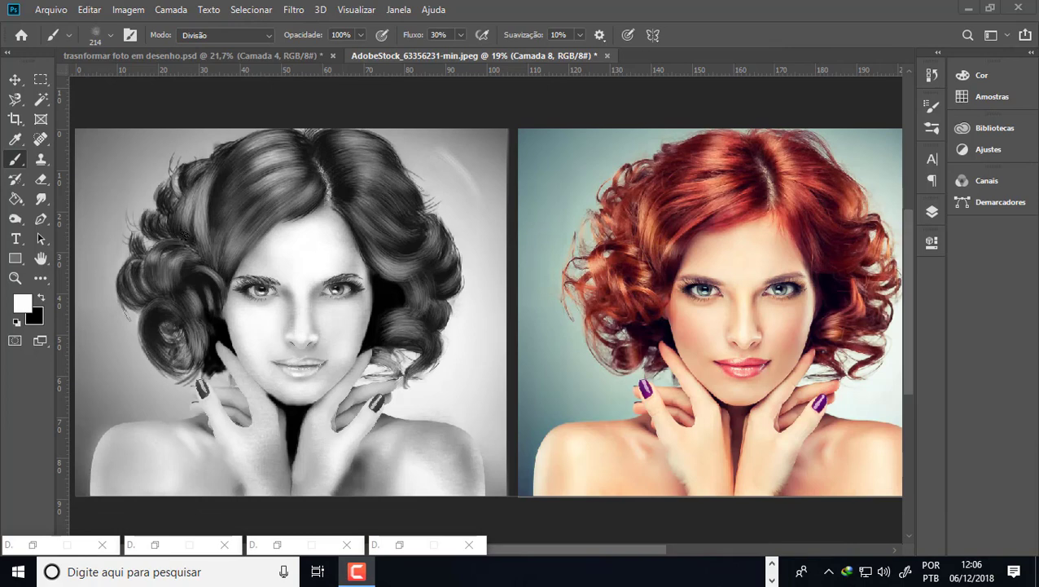
Step: Zoom in to 50% on the pencil drawing's hair, then go back to the Brush tool
{"action": "scroll", "coordinate": [241, 225], "scroll_direction": "up", "scroll_amount": 1}
{"action": "scroll", "coordinate": [266, 252], "scroll_direction": "up", "scroll_amount": 1}
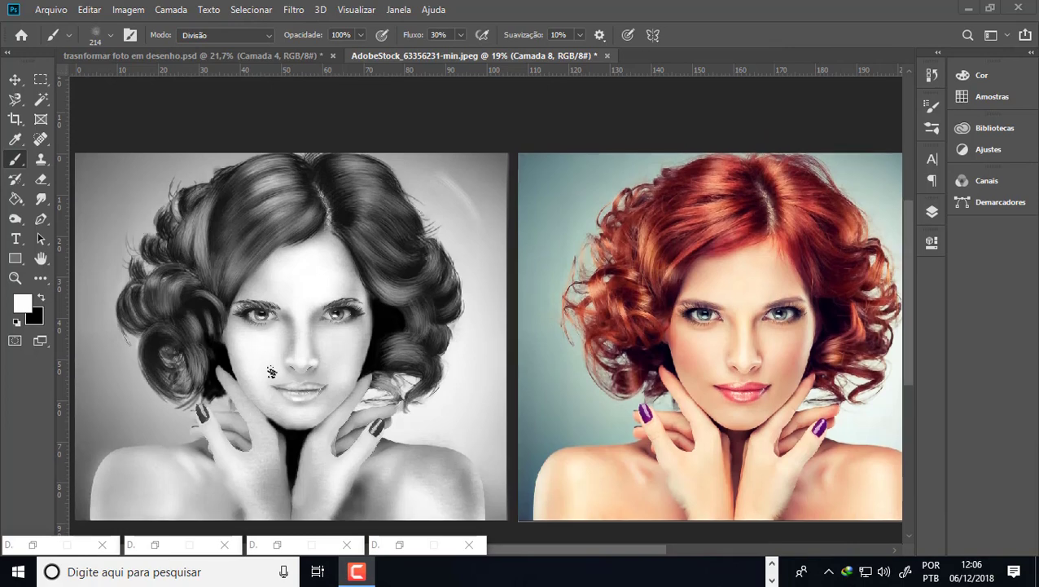
{"action": "scroll", "coordinate": [292, 399], "scroll_direction": "up", "scroll_amount": 1}
{"action": "scroll", "coordinate": [292, 399], "scroll_direction": "down", "scroll_amount": 2}
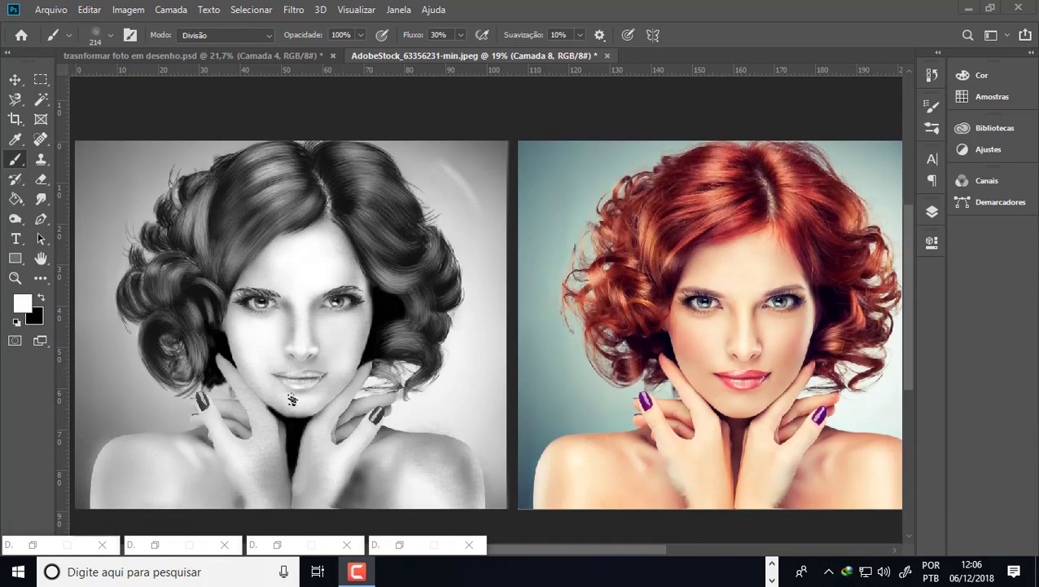
{"action": "left_click", "coordinate": [15, 277]}
{"action": "left_click", "coordinate": [321, 281]}
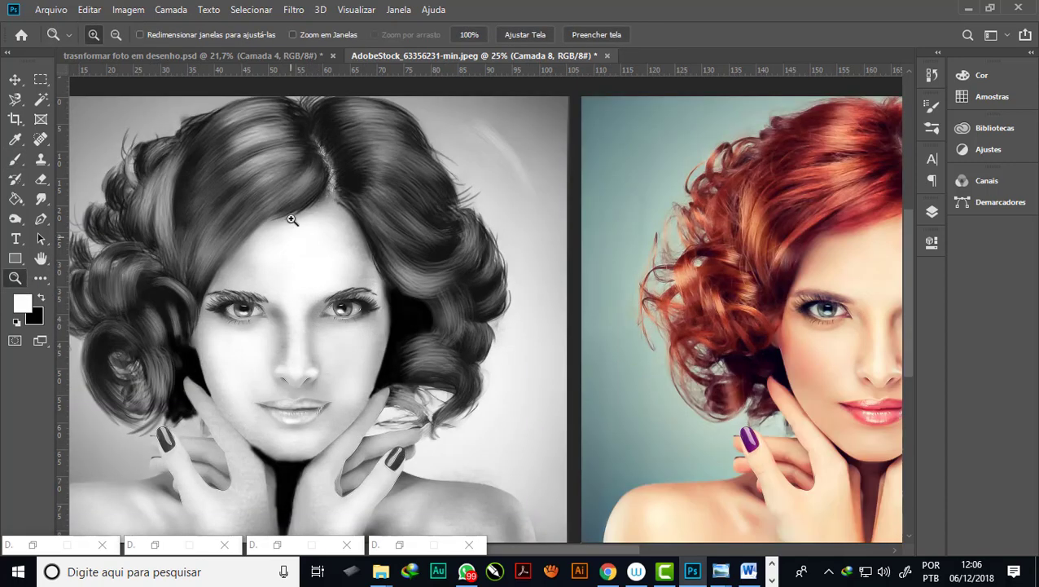
{"action": "left_click", "coordinate": [252, 187]}
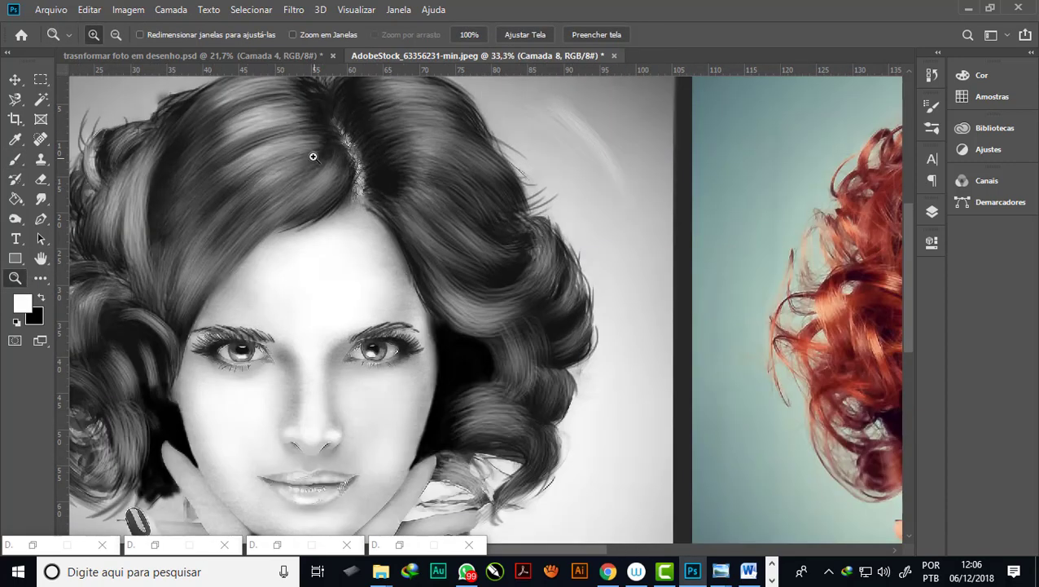
{"action": "scroll", "coordinate": [313, 156], "scroll_direction": "up", "scroll_amount": 2}
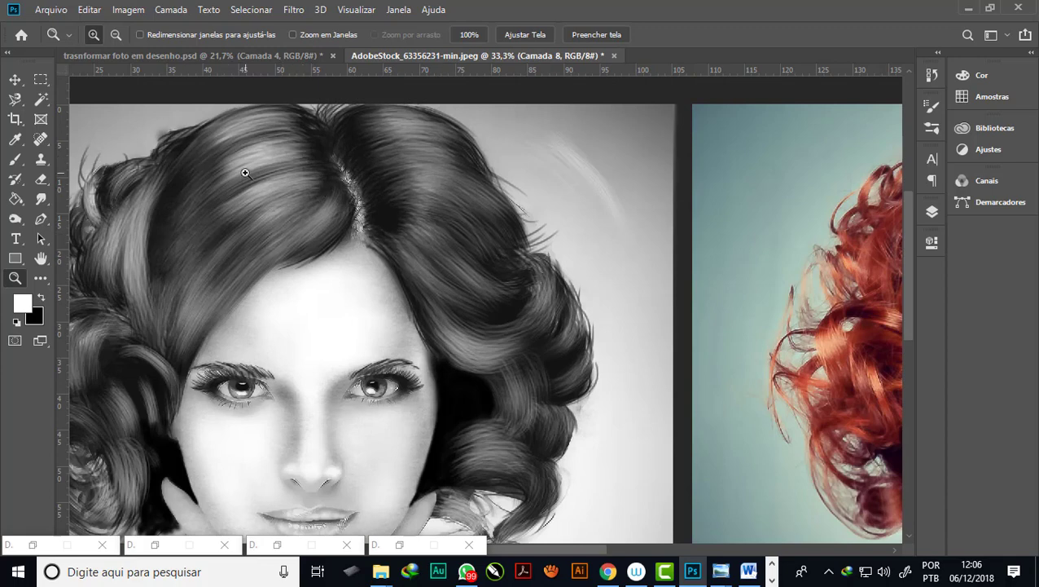
{"action": "left_click", "coordinate": [245, 173]}
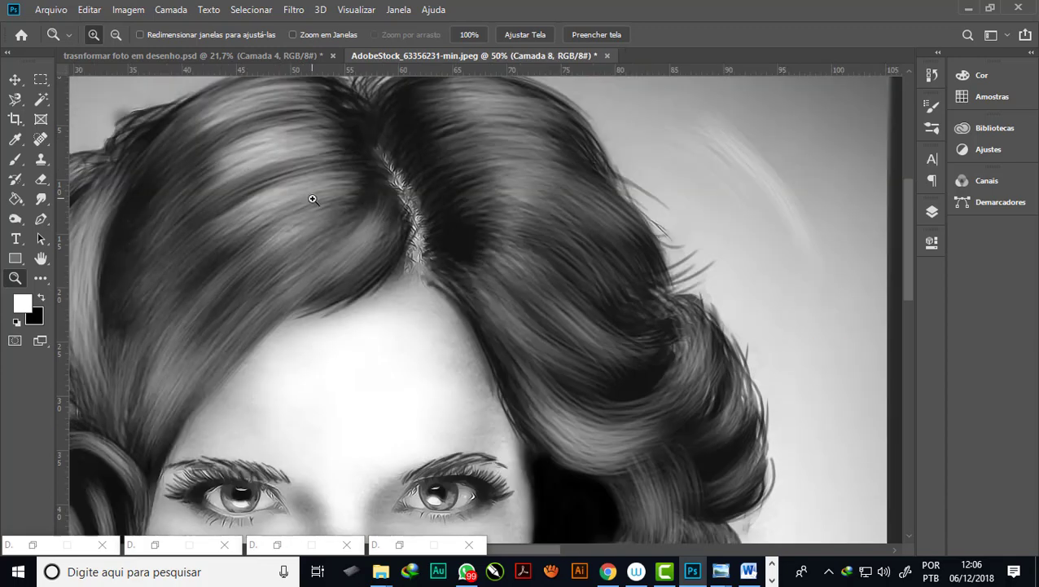
{"action": "left_click", "coordinate": [17, 159]}
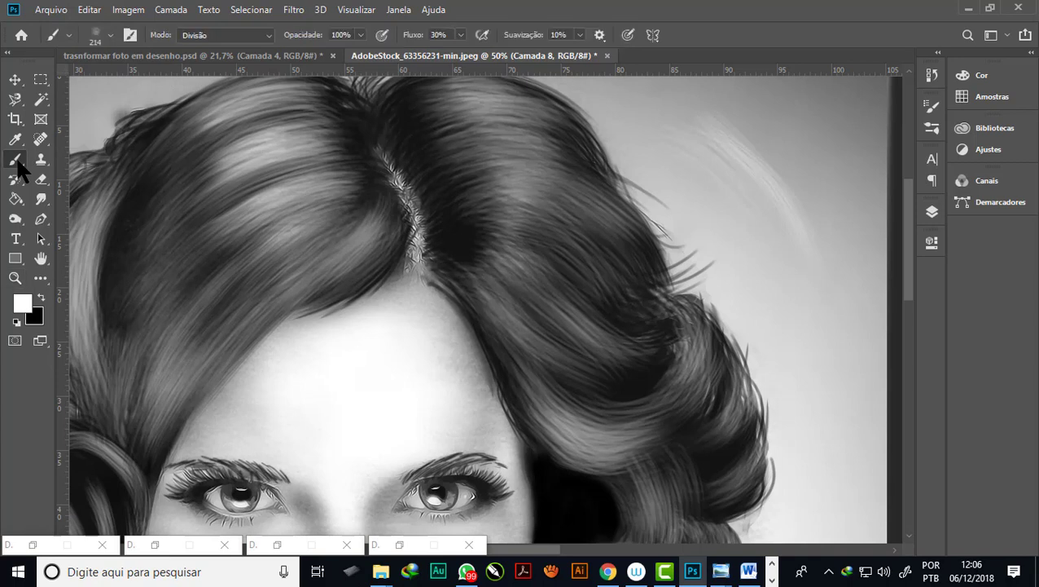
Step: Choose the speckled Sampled Brush 43 3 tip from the 'pinceis para pintura digital 2' set
{"action": "left_click", "coordinate": [113, 44]}
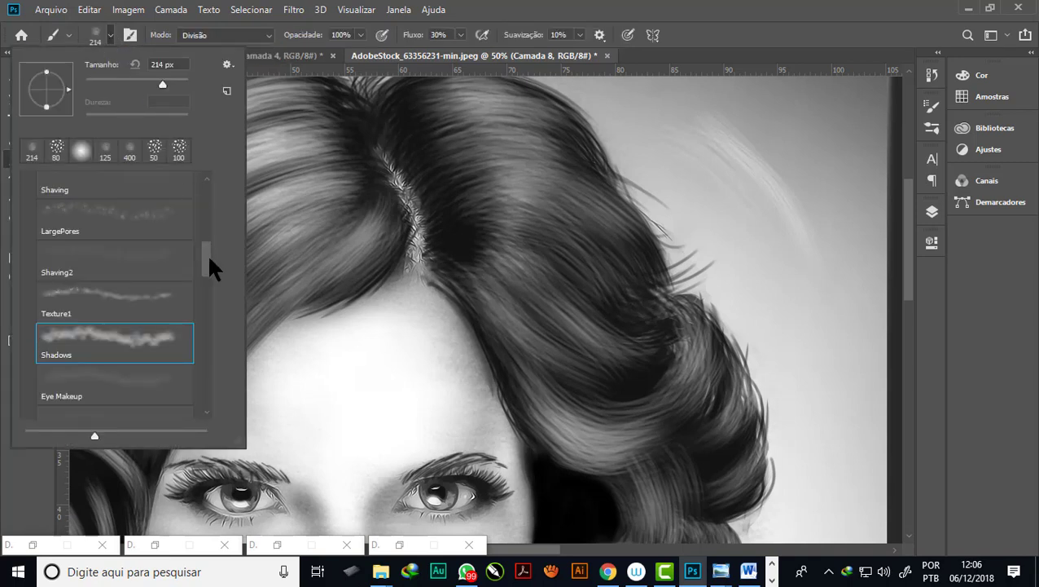
{"action": "mouse_move", "coordinate": [209, 259]}
{"action": "left_mouse_down"}
{"action": "mouse_move", "coordinate": [202, 190]}
{"action": "mouse_move", "coordinate": [210, 214]}
{"action": "left_mouse_up"}
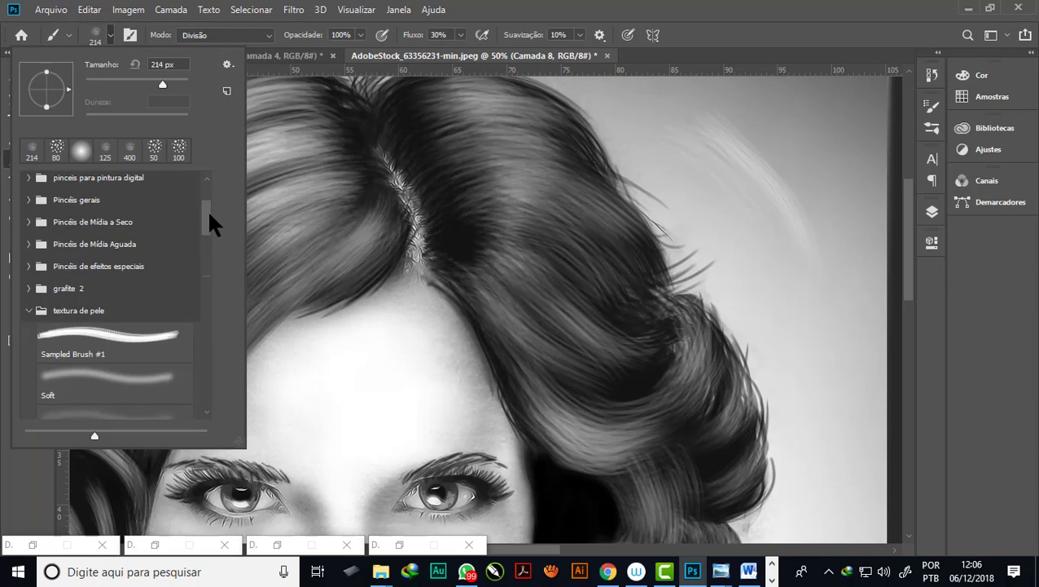
{"action": "left_click", "coordinate": [30, 310]}
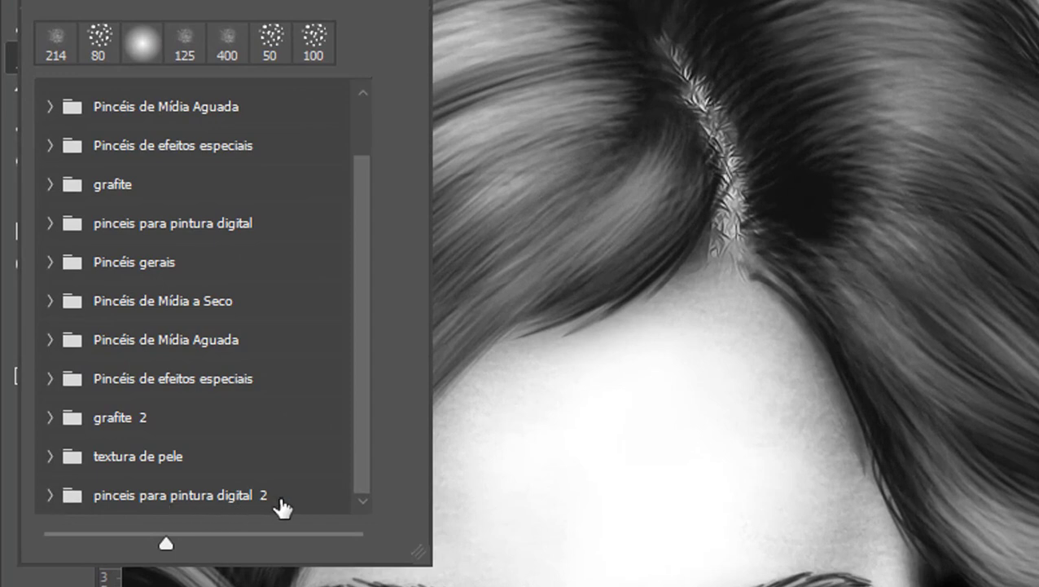
{"action": "left_click", "coordinate": [48, 494]}
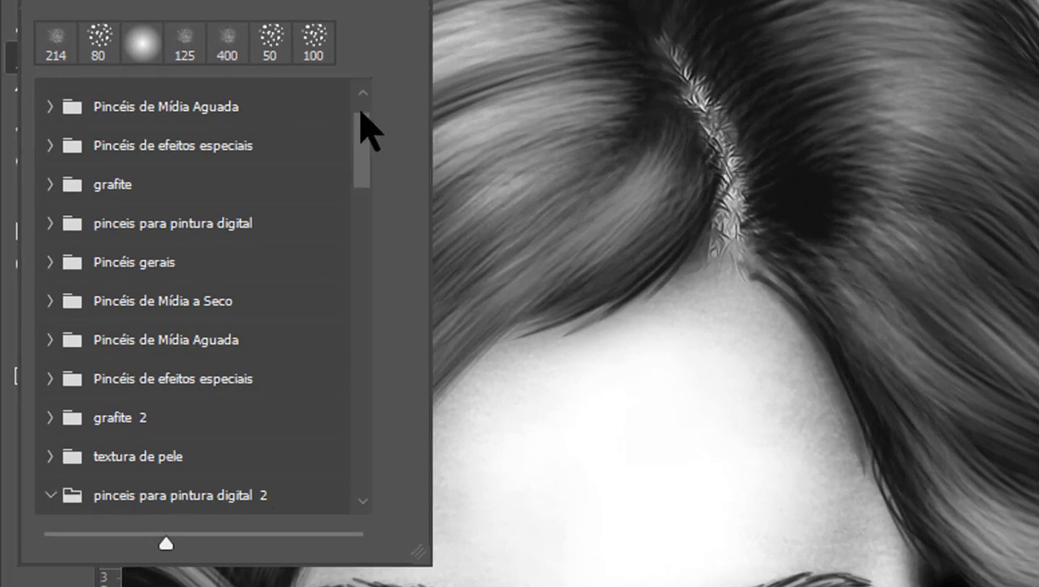
{"action": "mouse_move", "coordinate": [364, 116]}
{"action": "left_mouse_down"}
{"action": "mouse_move", "coordinate": [376, 309]}
{"action": "mouse_move", "coordinate": [365, 453]}
{"action": "left_mouse_up"}
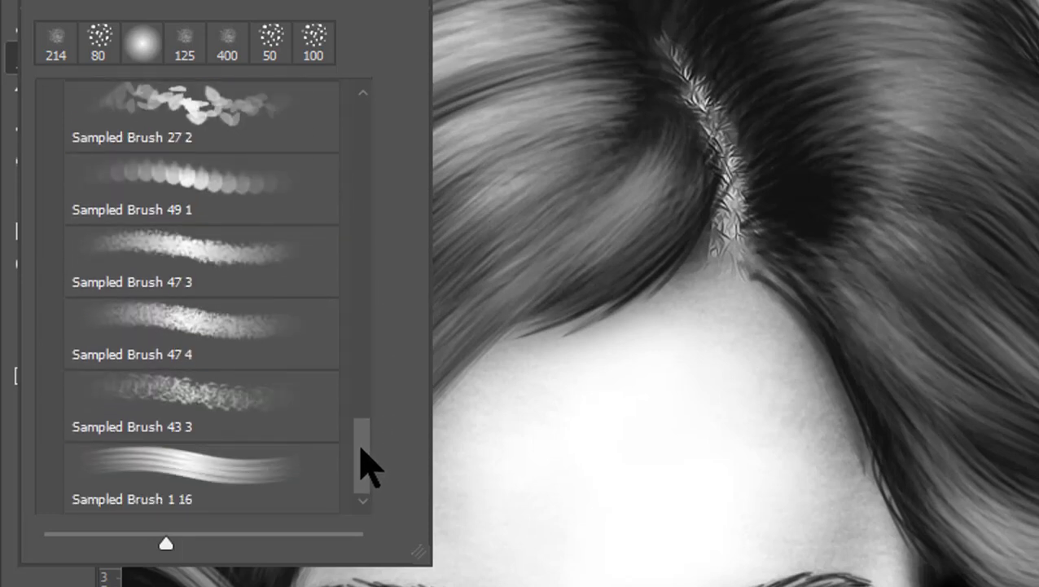
{"action": "left_click", "coordinate": [200, 405]}
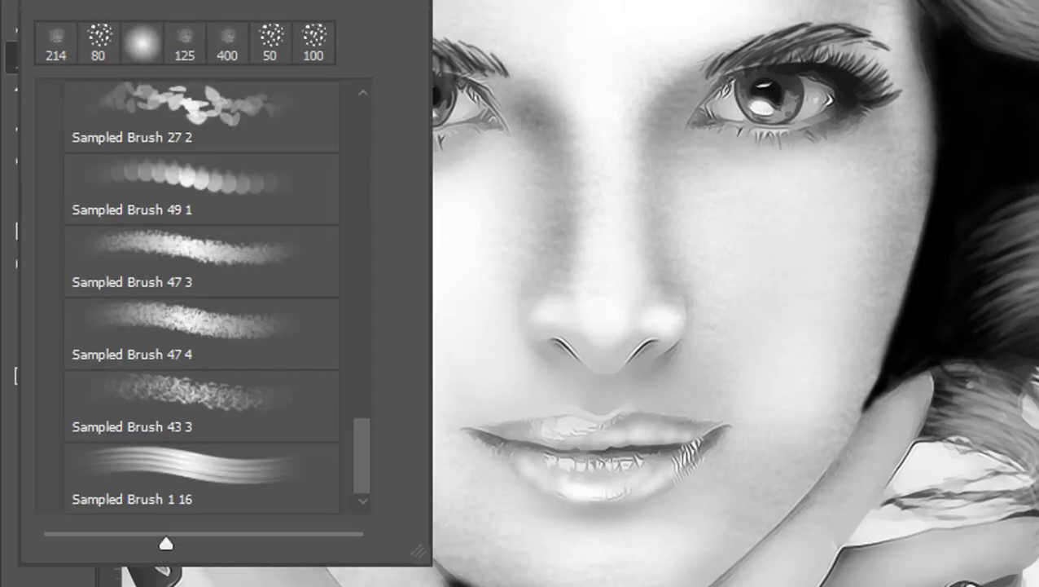
Step: Scroll through the remaining brush preset folders, then close the preset picker
{"action": "left_click_drag", "start_coordinate": [359, 481], "coordinate": [343, 106]}
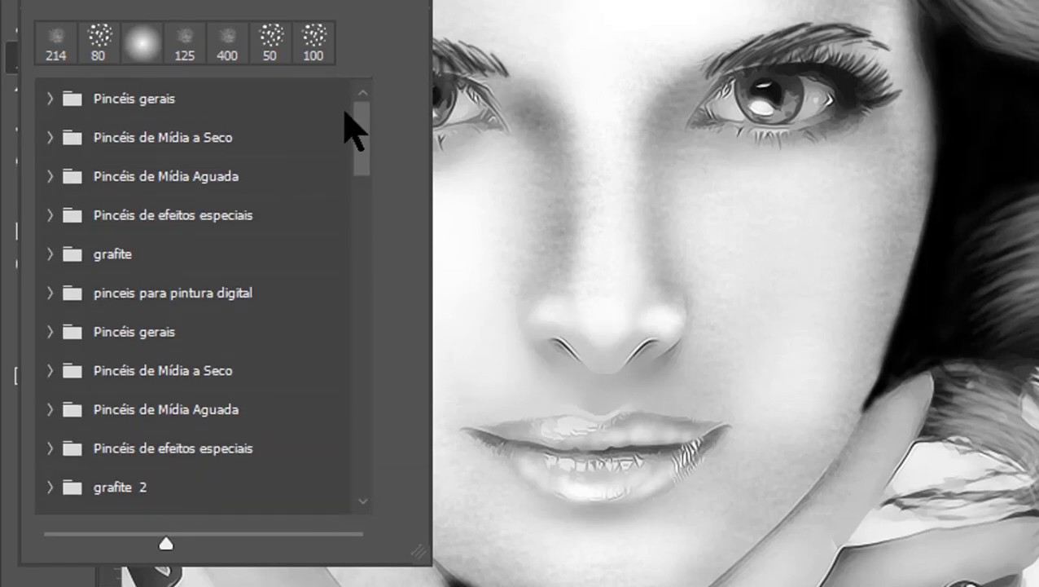
{"action": "scroll", "coordinate": [353, 154], "scroll_direction": "down", "scroll_amount": 1}
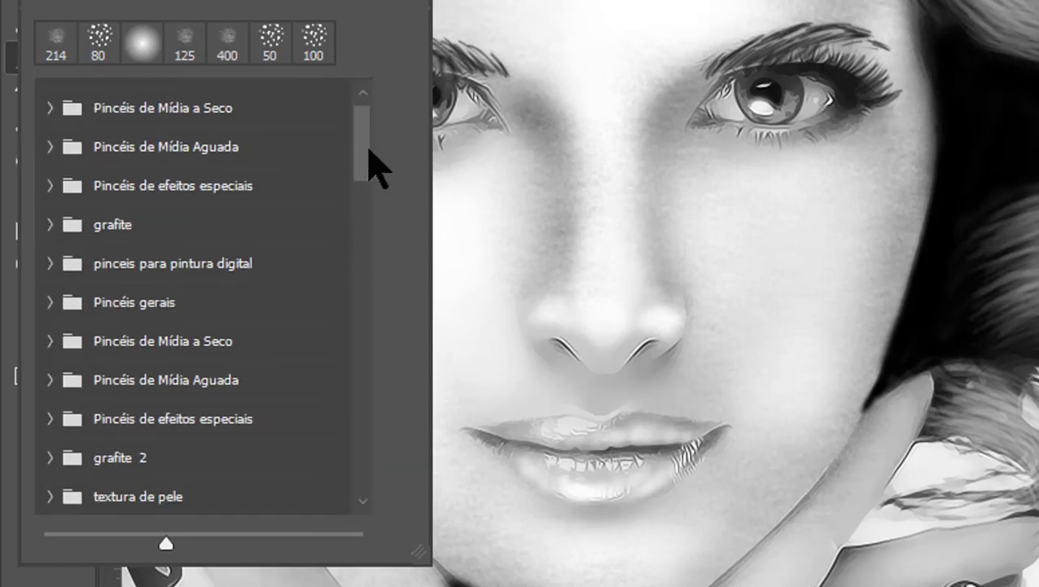
{"action": "scroll", "coordinate": [369, 184], "scroll_direction": "down", "scroll_amount": 8}
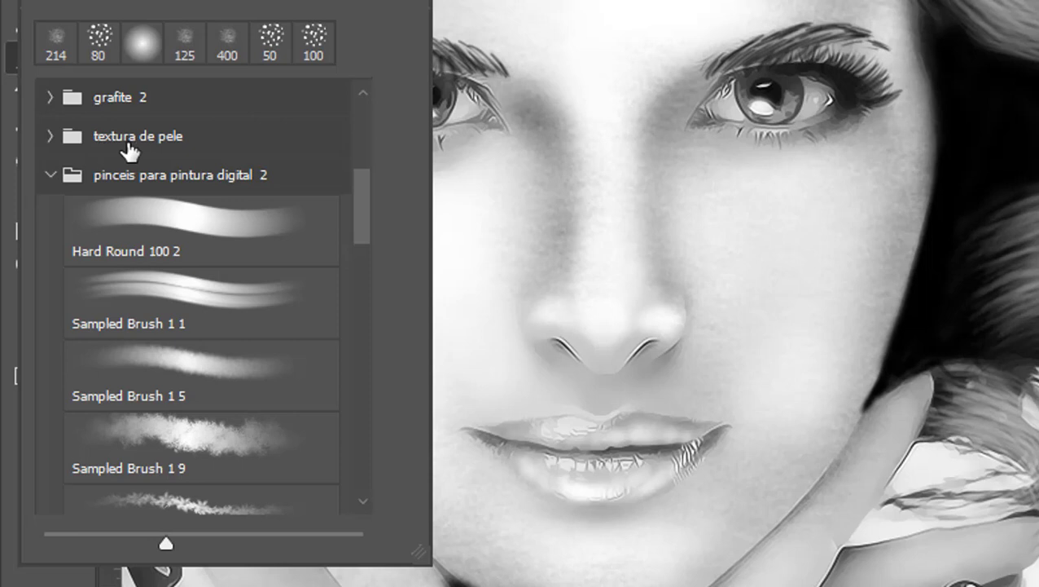
{"action": "left_click_drag", "start_coordinate": [364, 208], "coordinate": [364, 194]}
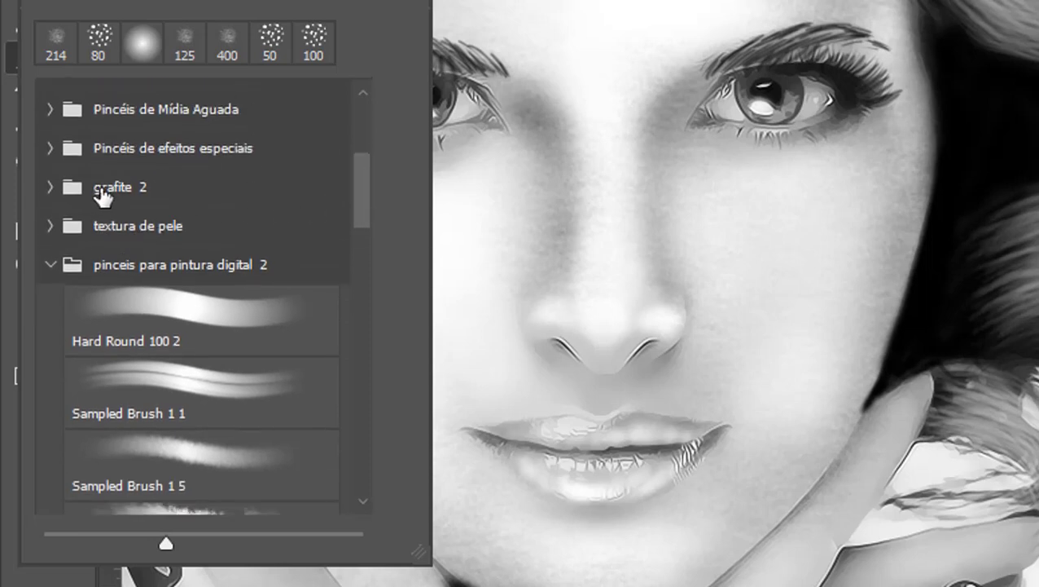
{"action": "left_click_drag", "start_coordinate": [356, 168], "coordinate": [364, 144]}
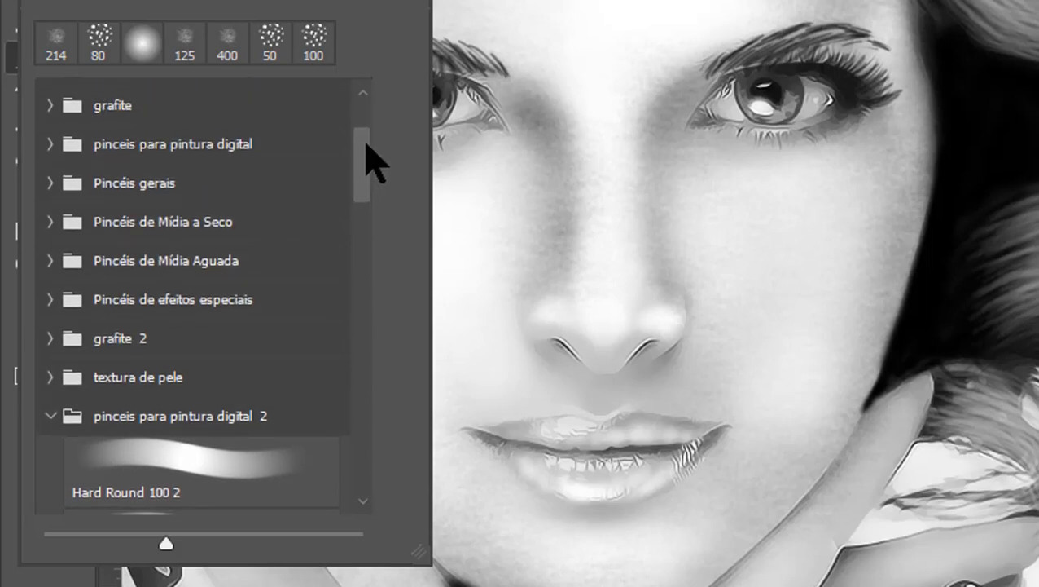
{"action": "left_click_drag", "start_coordinate": [366, 144], "coordinate": [366, 136]}
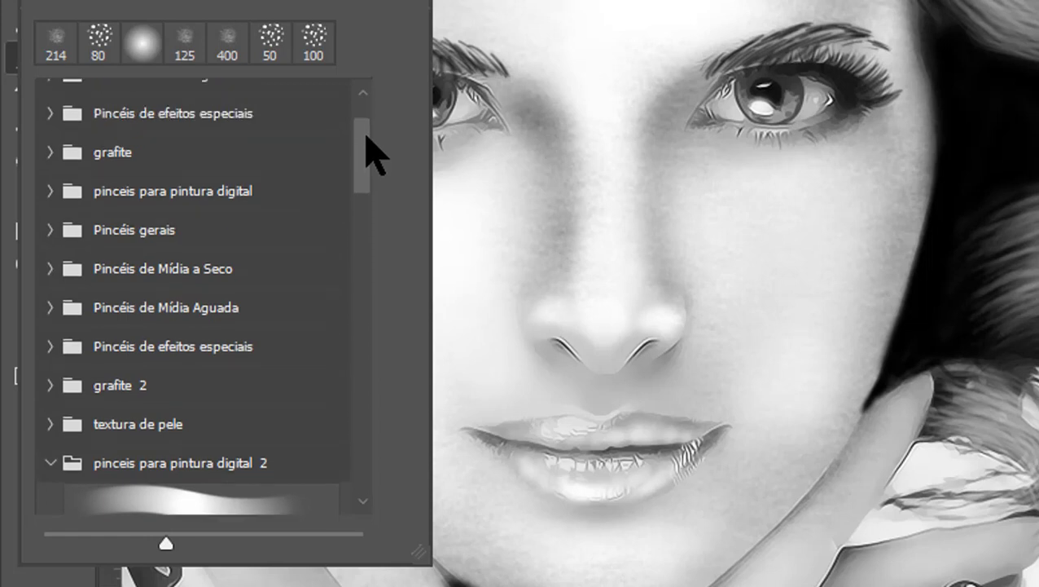
{"action": "key", "text": "Return"}
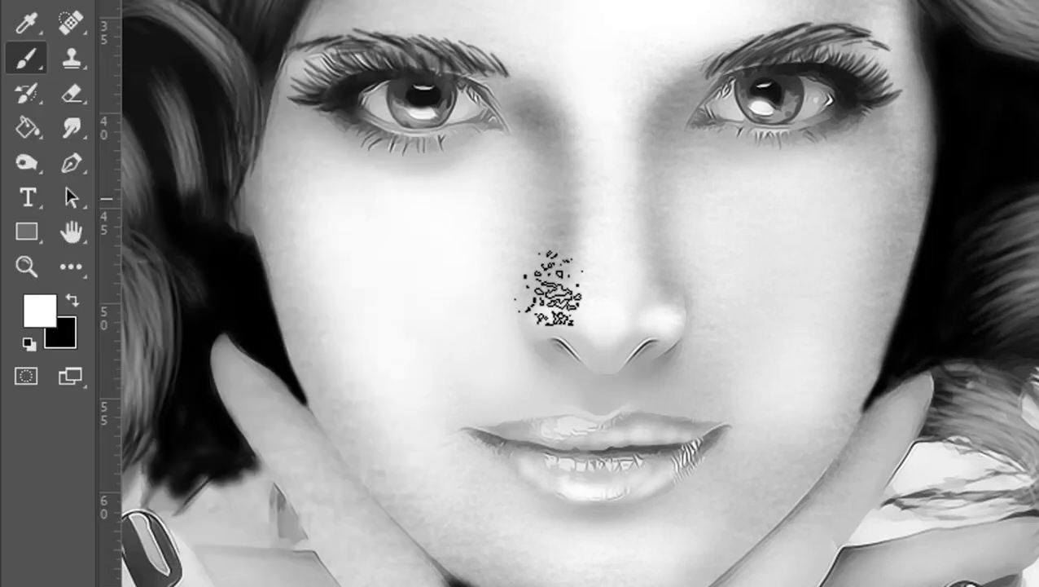
Step: Zoom in and out around the drawn face, then pan right to show the colour photo
{"action": "scroll", "coordinate": [662, 411], "scroll_direction": "down", "scroll_amount": 2}
{"action": "scroll", "coordinate": [531, 320], "scroll_direction": "down", "scroll_amount": 1}
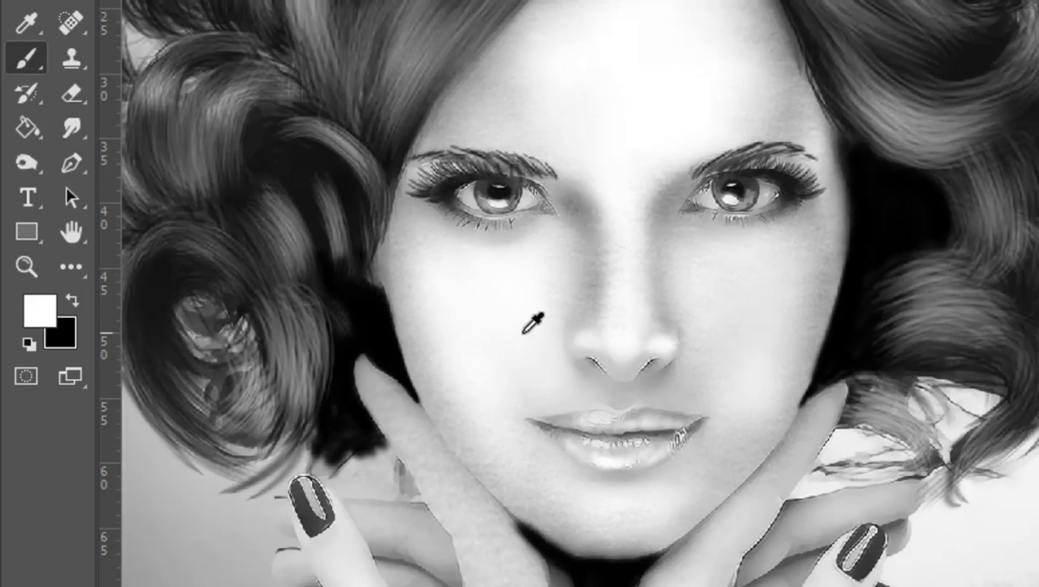
{"action": "scroll", "coordinate": [782, 345], "scroll_direction": "up", "scroll_amount": 3}
{"action": "scroll", "coordinate": [782, 345], "scroll_direction": "up", "scroll_amount": 2}
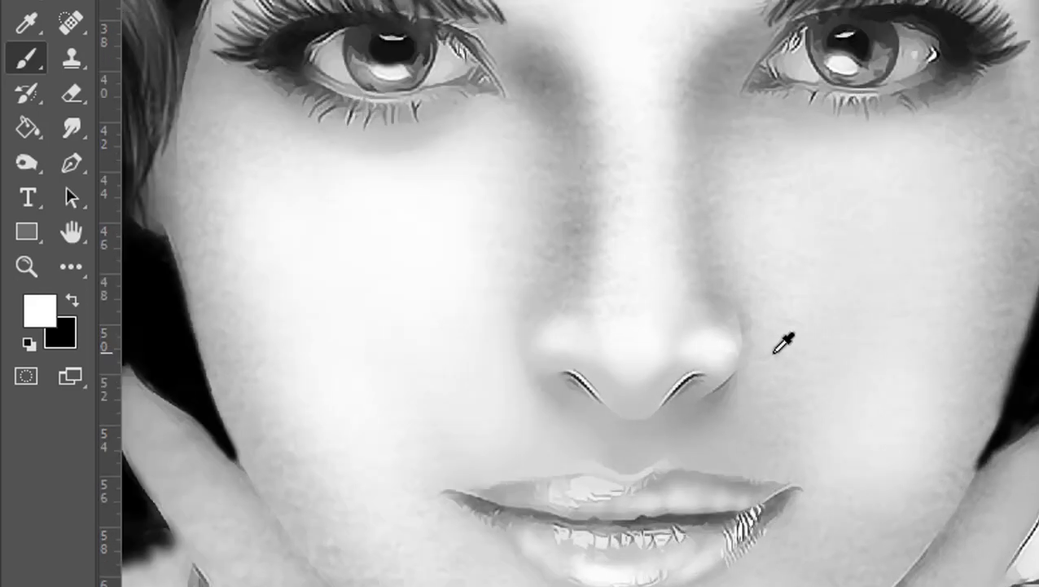
{"action": "scroll", "coordinate": [782, 345], "scroll_direction": "down", "scroll_amount": 1}
{"action": "scroll", "coordinate": [738, 399], "scroll_direction": "down", "scroll_amount": 1}
{"action": "scroll", "coordinate": [738, 403], "scroll_direction": "down", "scroll_amount": 1}
{"action": "scroll", "coordinate": [738, 402], "scroll_direction": "down", "scroll_amount": 1}
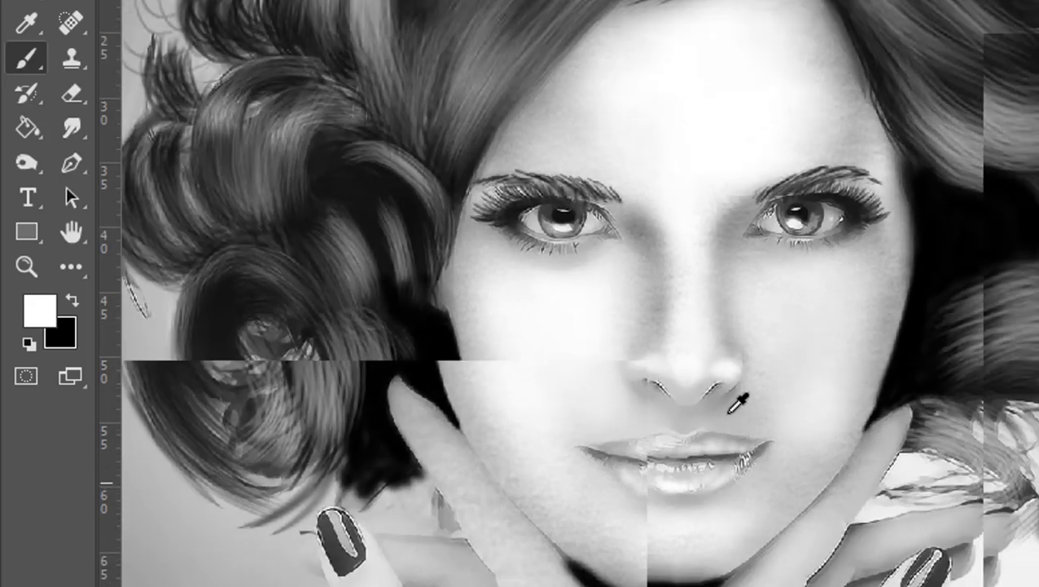
{"action": "scroll", "coordinate": [736, 402], "scroll_direction": "down", "scroll_amount": 1}
{"action": "scroll", "coordinate": [733, 405], "scroll_direction": "down", "scroll_amount": 1}
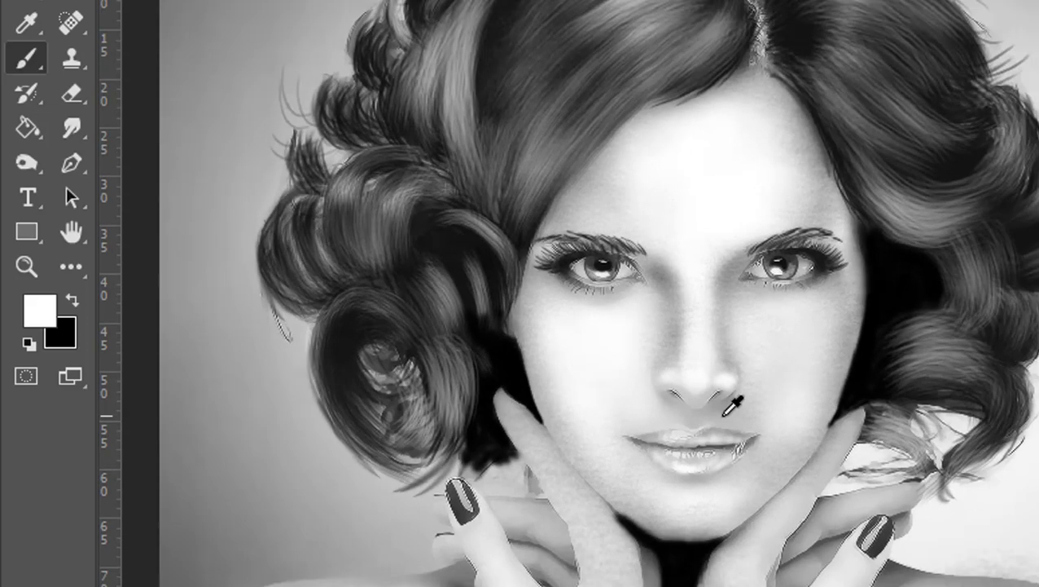
{"action": "scroll", "coordinate": [599, 12], "scroll_direction": "up", "scroll_amount": 1}
{"action": "scroll", "coordinate": [588, 65], "scroll_direction": "up", "scroll_amount": 1}
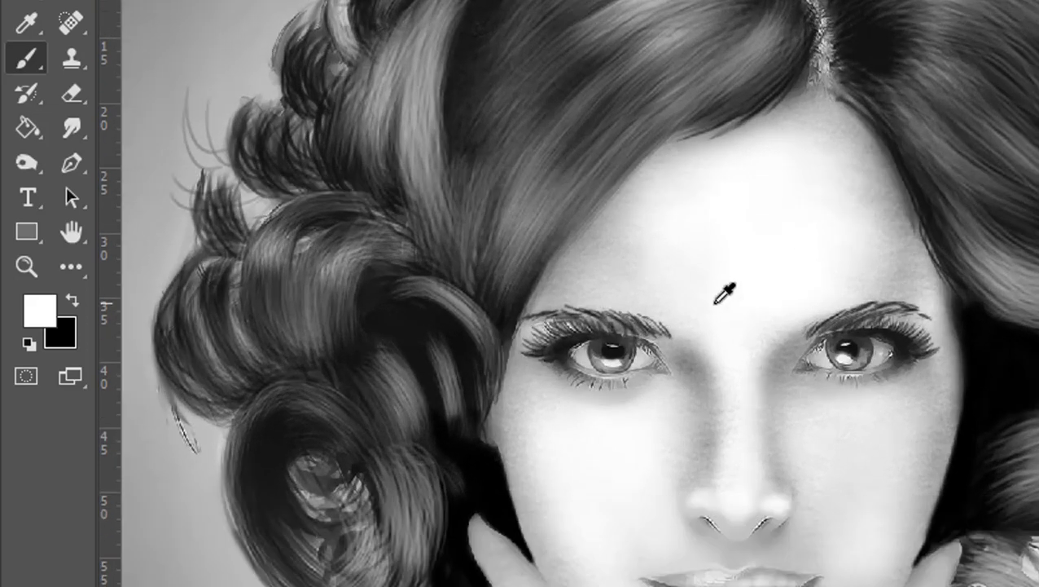
{"action": "scroll", "coordinate": [725, 293], "scroll_direction": "down", "scroll_amount": 1}
{"action": "scroll", "coordinate": [803, 573], "scroll_direction": "up", "scroll_amount": 1}
{"action": "scroll", "coordinate": [803, 572], "scroll_direction": "up", "scroll_amount": 1}
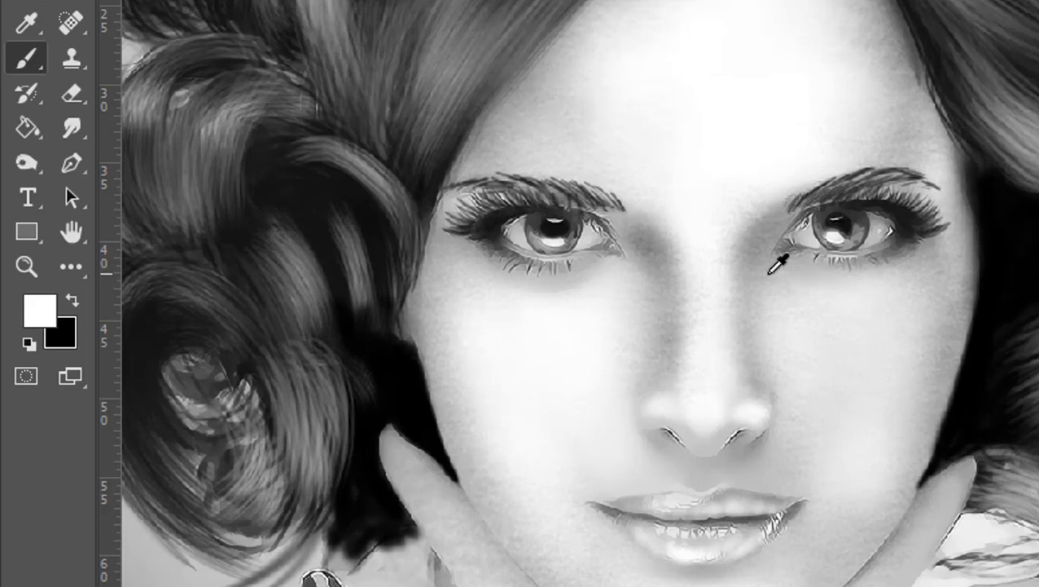
{"action": "scroll", "coordinate": [778, 272], "scroll_direction": "down", "scroll_amount": 1}
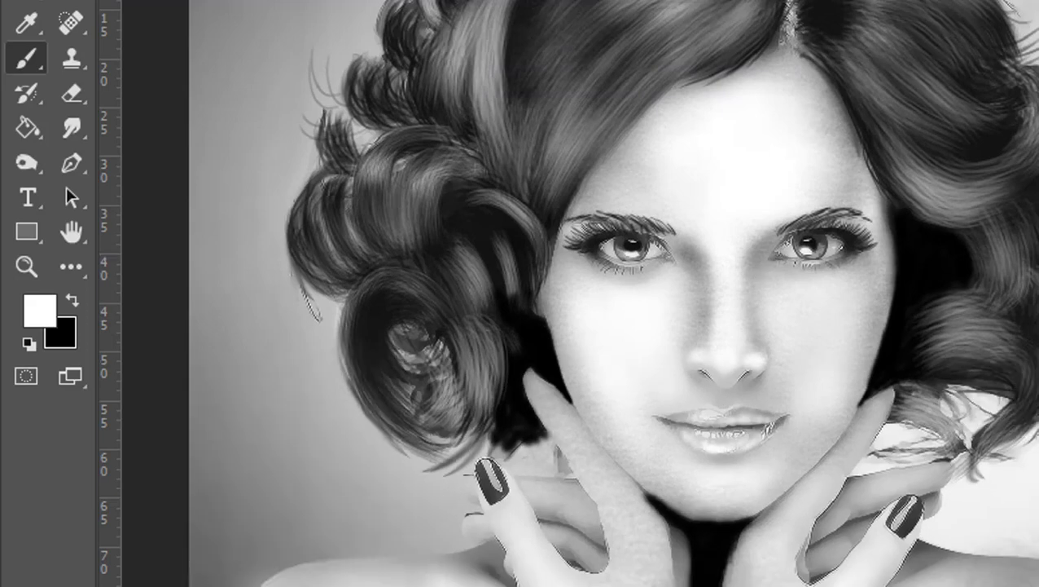
{"action": "scroll", "coordinate": [696, 158], "scroll_direction": "up", "scroll_amount": 2}
{"action": "scroll", "coordinate": [783, 393], "scroll_direction": "up", "scroll_amount": 1}
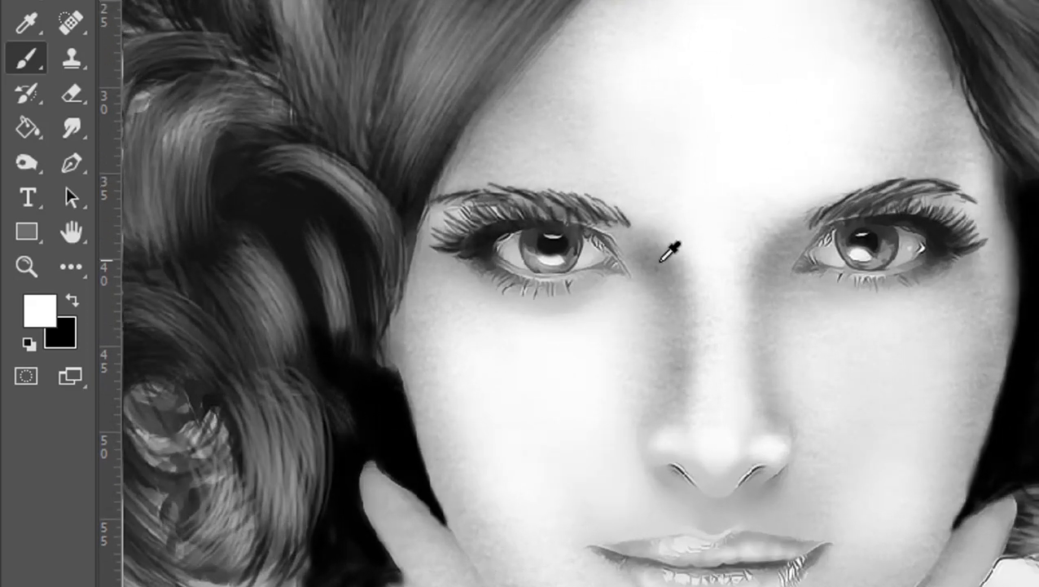
{"action": "scroll", "coordinate": [764, 281], "scroll_direction": "down", "scroll_amount": 1}
{"action": "scroll", "coordinate": [786, 461], "scroll_direction": "down", "scroll_amount": 1}
{"action": "scroll", "coordinate": [733, 326], "scroll_direction": "up", "scroll_amount": 2}
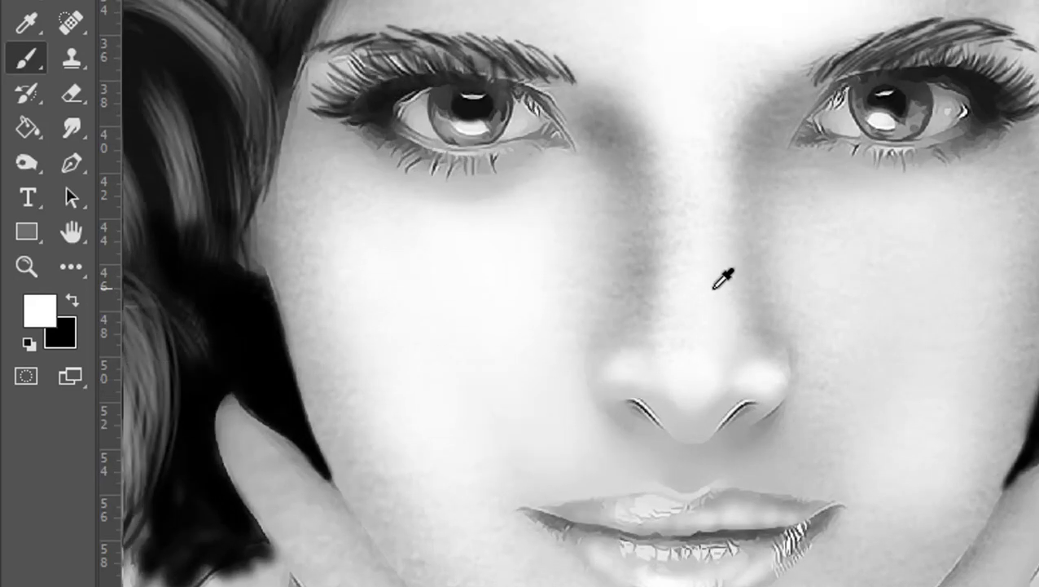
{"action": "scroll", "coordinate": [729, 343], "scroll_direction": "down", "scroll_amount": 1}
{"action": "scroll", "coordinate": [730, 371], "scroll_direction": "down", "scroll_amount": 1}
{"action": "scroll", "coordinate": [724, 379], "scroll_direction": "down", "scroll_amount": 1}
{"action": "scroll", "coordinate": [623, 11], "scroll_direction": "up", "scroll_amount": 2}
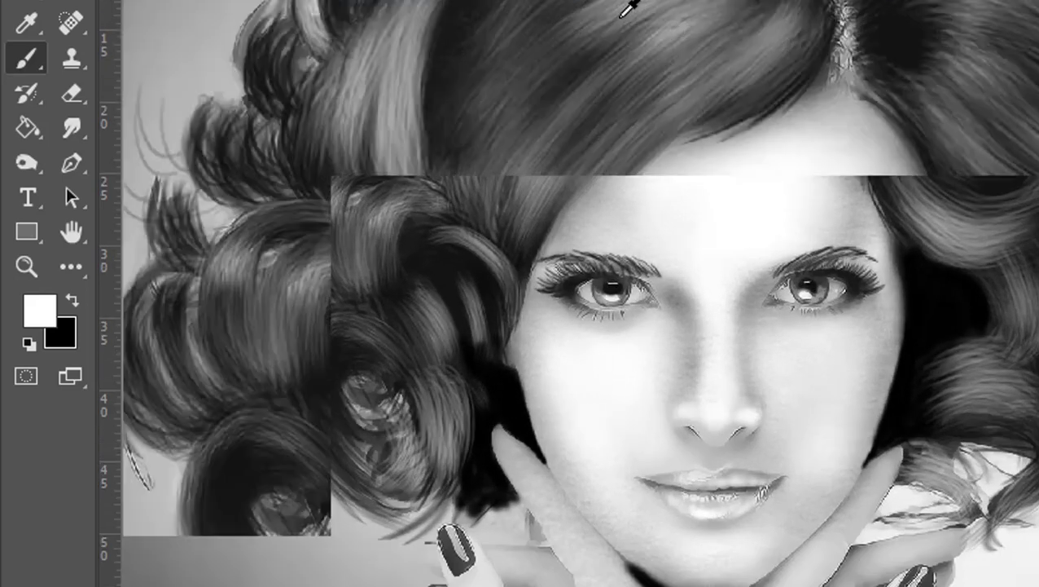
{"action": "scroll", "coordinate": [700, 239], "scroll_direction": "down", "scroll_amount": 1}
{"action": "scroll", "coordinate": [714, 205], "scroll_direction": "down", "scroll_amount": 1}
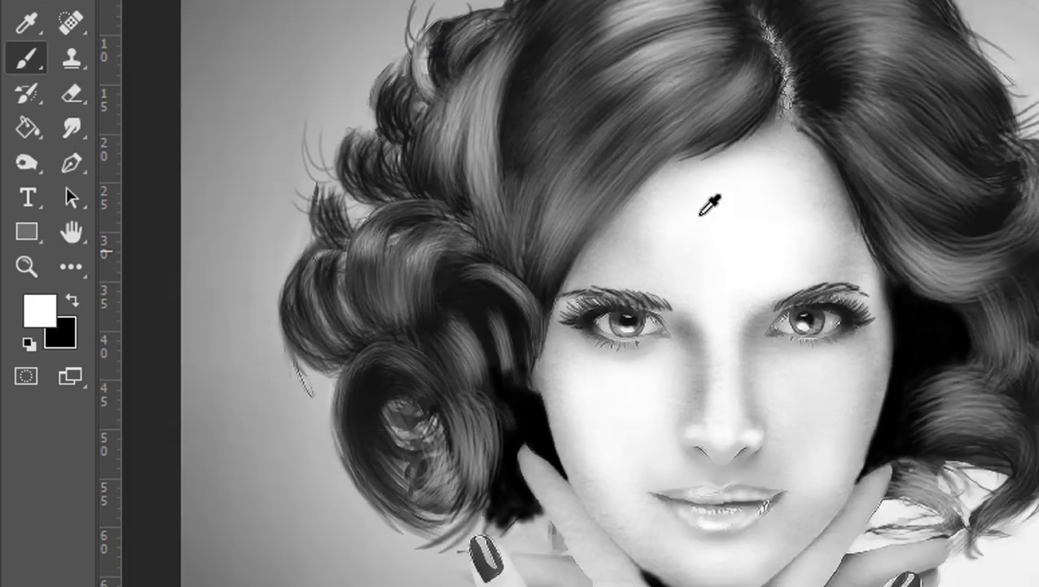
{"action": "scroll", "coordinate": [715, 204], "scroll_direction": "up", "scroll_amount": 1}
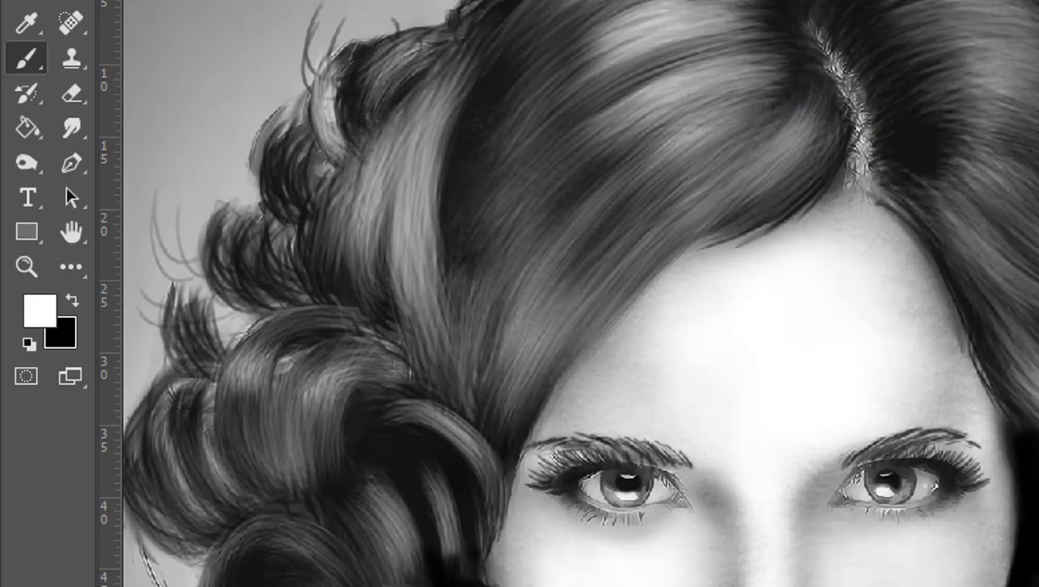
{"action": "scroll", "coordinate": [754, 99], "scroll_direction": "down", "scroll_amount": 1}
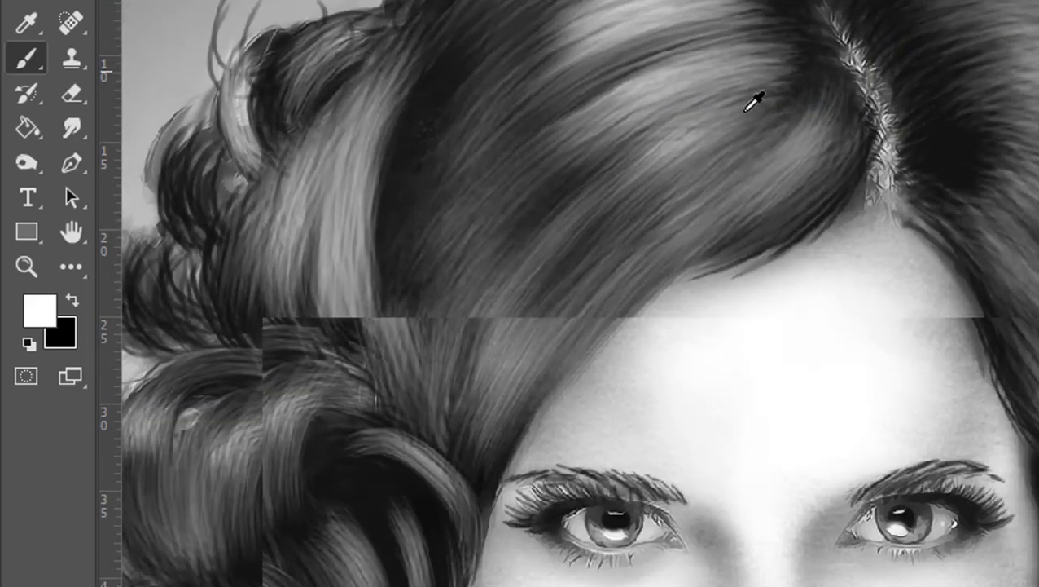
{"action": "scroll", "coordinate": [724, 70], "scroll_direction": "down", "scroll_amount": 1}
{"action": "scroll", "coordinate": [721, 66], "scroll_direction": "down", "scroll_amount": 1}
{"action": "scroll", "coordinate": [688, 212], "scroll_direction": "down", "scroll_amount": 1}
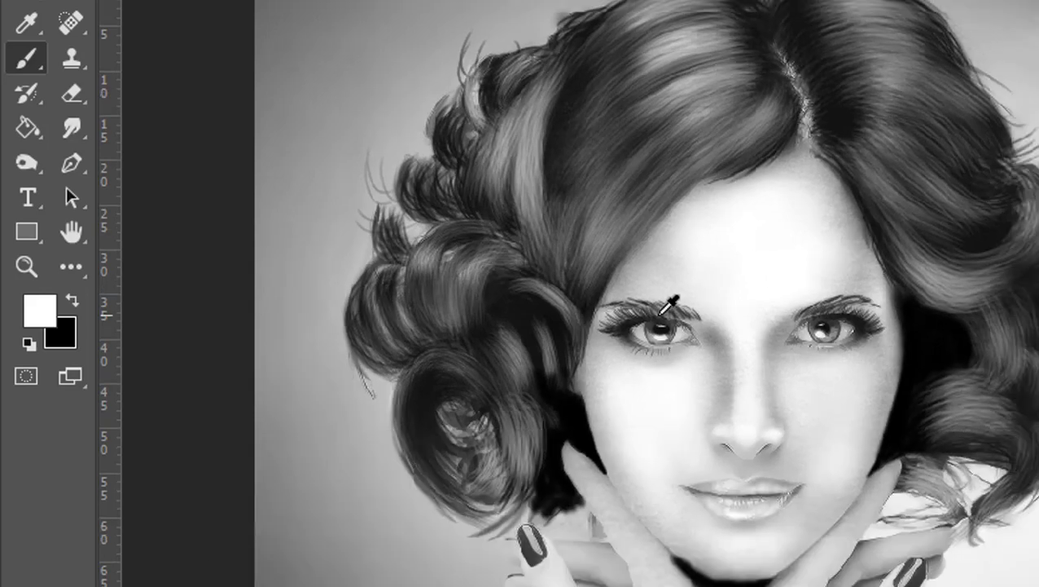
{"action": "scroll", "coordinate": [668, 308], "scroll_direction": "down", "scroll_amount": 1}
{"action": "scroll", "coordinate": [678, 281], "scroll_direction": "up", "scroll_amount": 1}
{"action": "scroll", "coordinate": [691, 249], "scroll_direction": "down", "scroll_amount": 1}
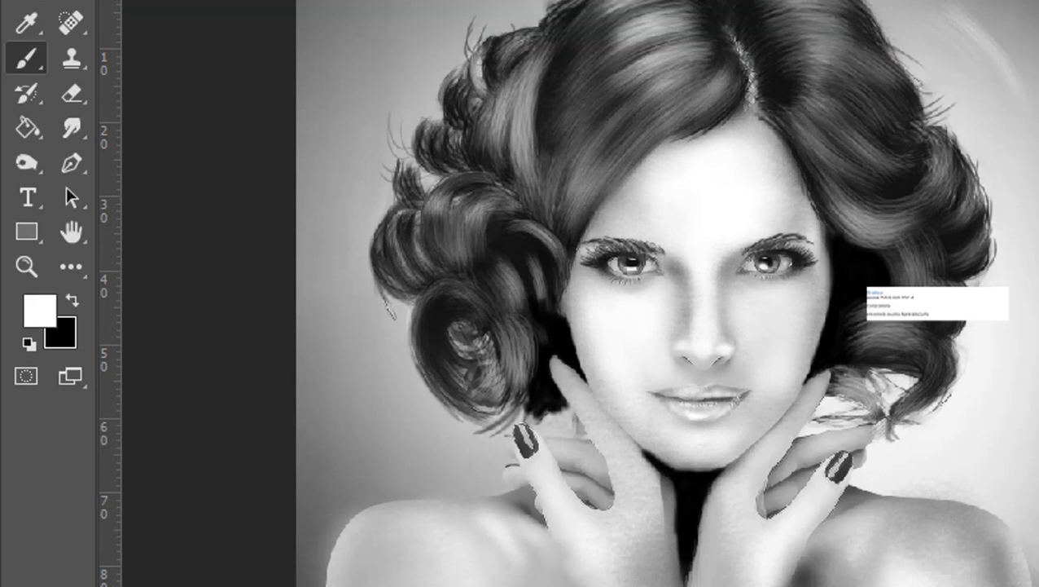
{"action": "scroll", "coordinate": [570, 294], "scroll_direction": "right", "scroll_amount": 5}
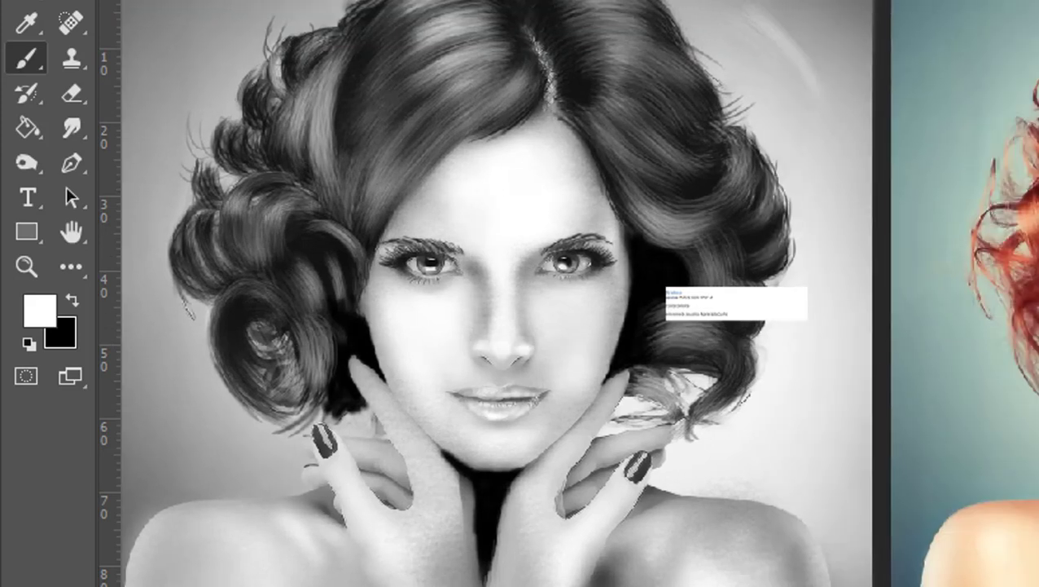